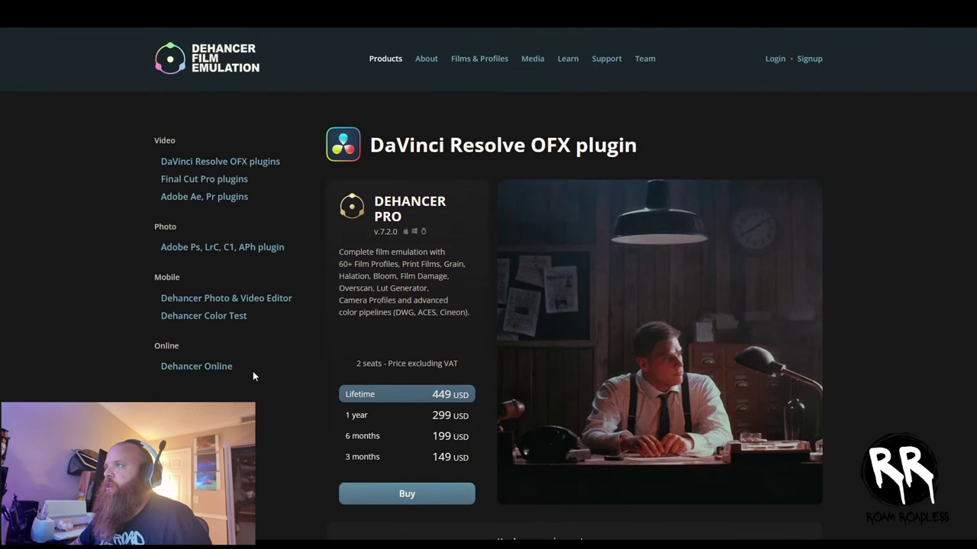
# - Browse the DaVinci Resolve OFX plugins listing on the Dehancer website
pyautogui.click(203, 71)
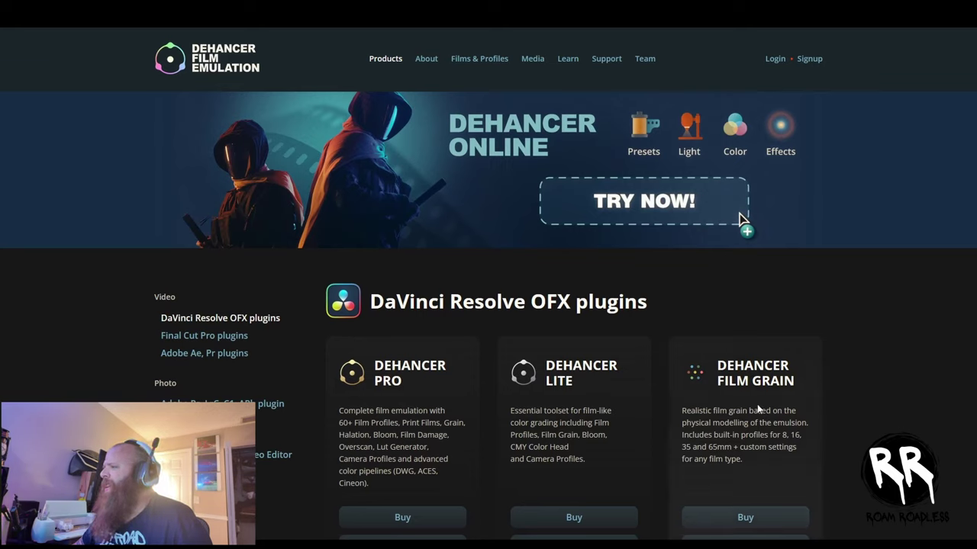
pyautogui.scroll(-2, 758, 409)
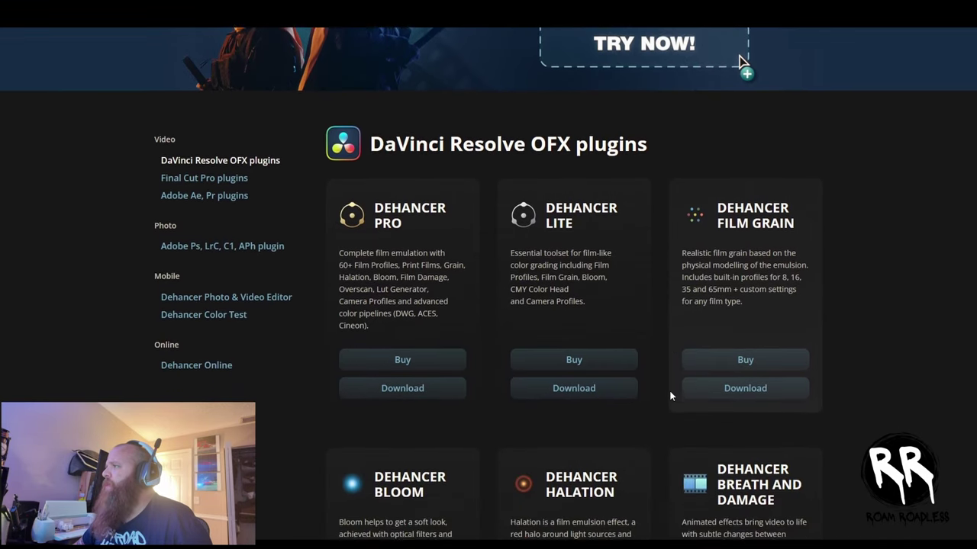
pyautogui.scroll(-2, 670, 396)
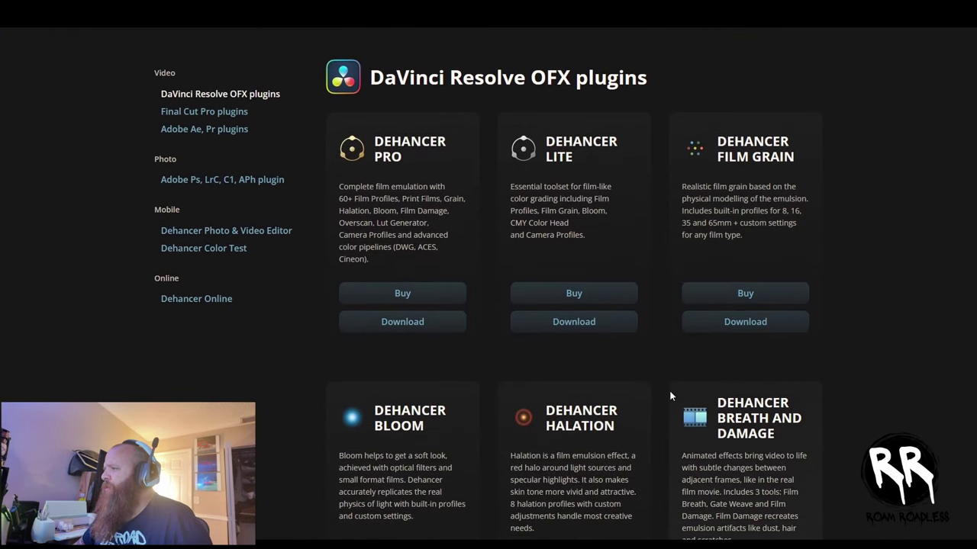
pyautogui.scroll(-1, 707, 429)
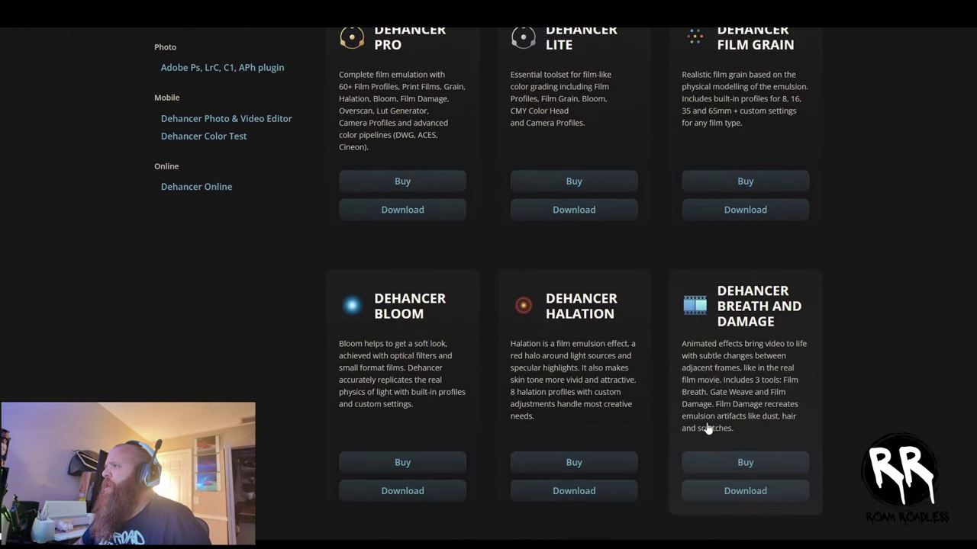
pyautogui.scroll(2, 593, 420)
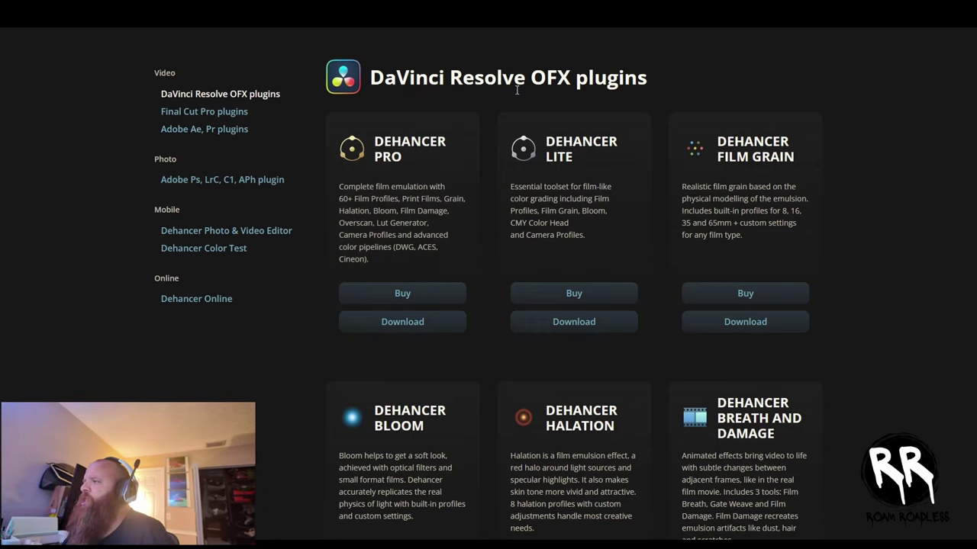
# - Open the Dehancer Pro download page and select the Windows version (~302 MB installer)
pyautogui.click(402, 321)
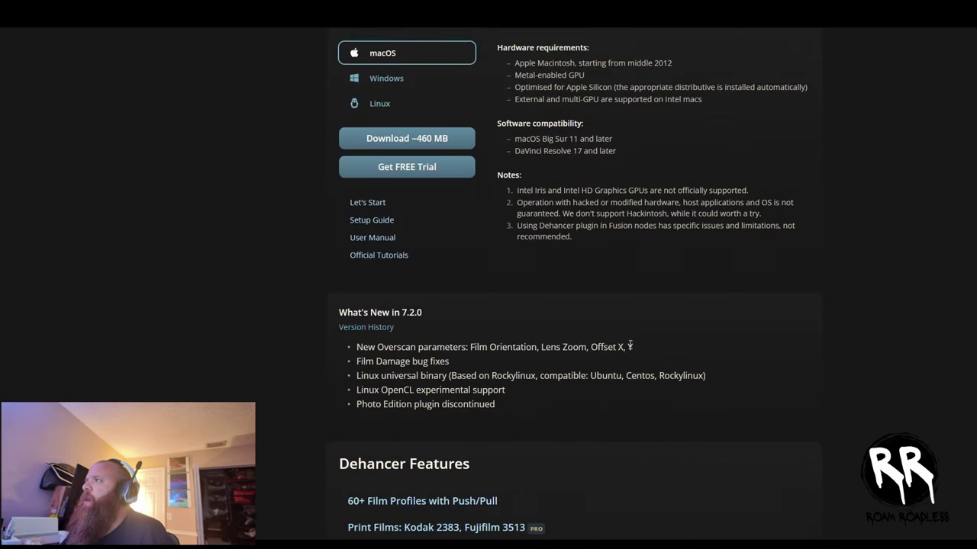
pyautogui.scroll(1, 429, 183)
pyautogui.click(376, 130)
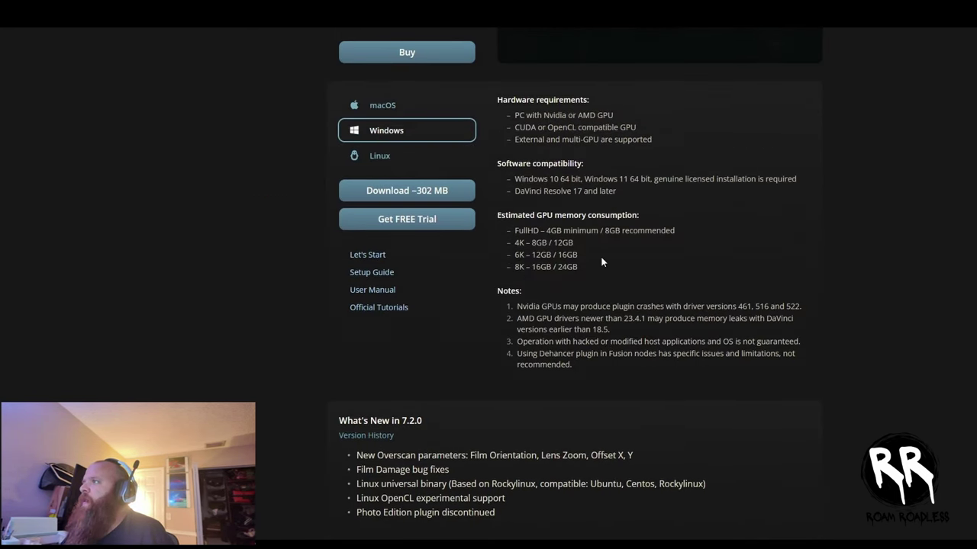
pyautogui.scroll(3, 637, 339)
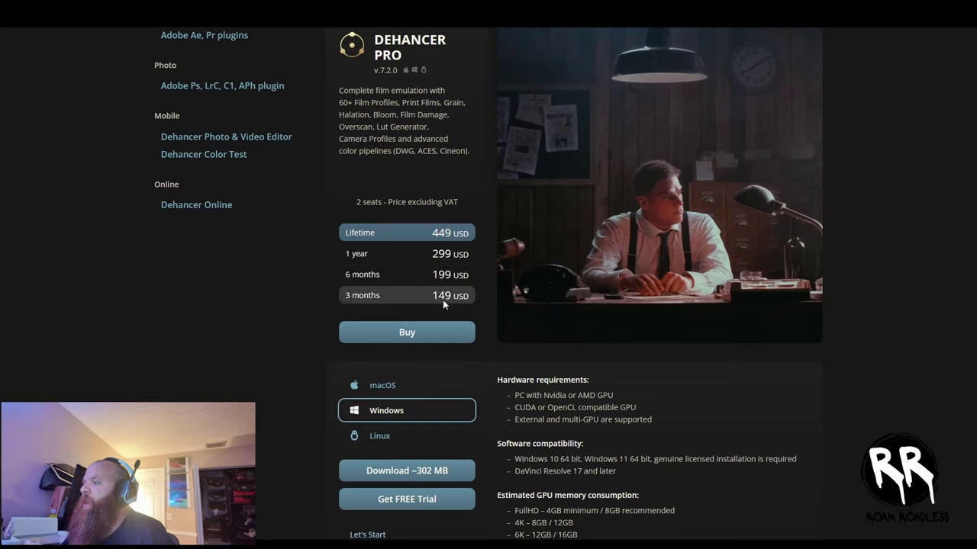
# - Download and extract DehancerProInstaller7(1).zip, then launch DehancerProCudaInstaller from the extracted folder
pyautogui.click(399, 475)
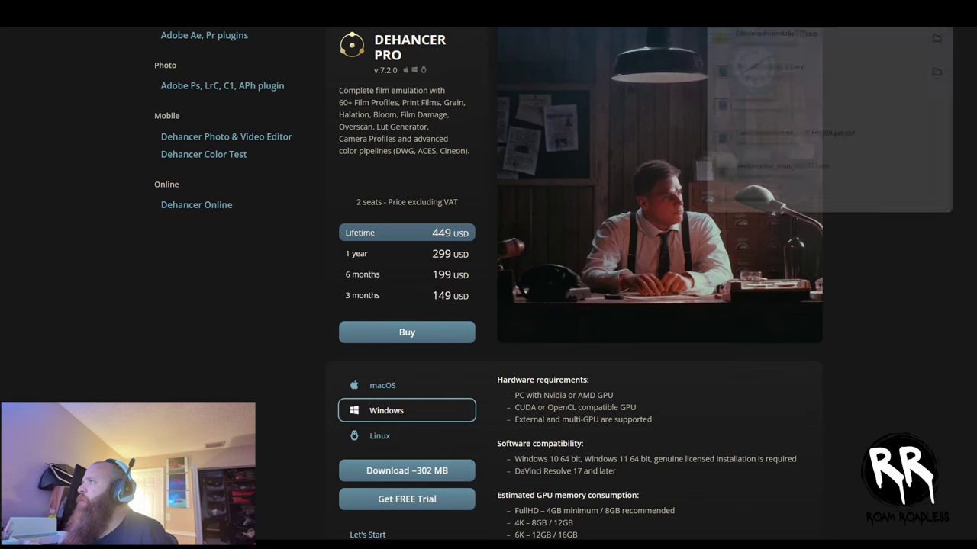
pyautogui.click(765, 40)
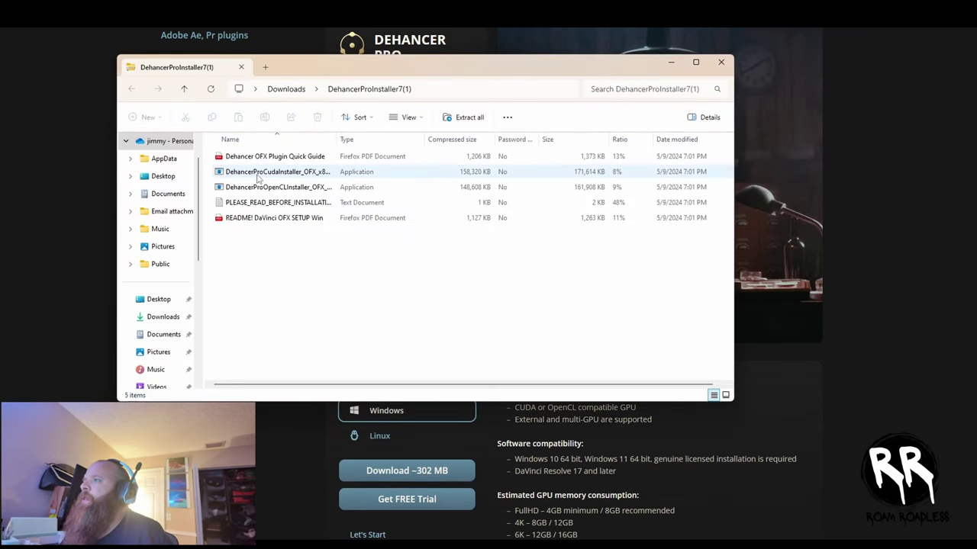
pyautogui.doubleClick(258, 174)
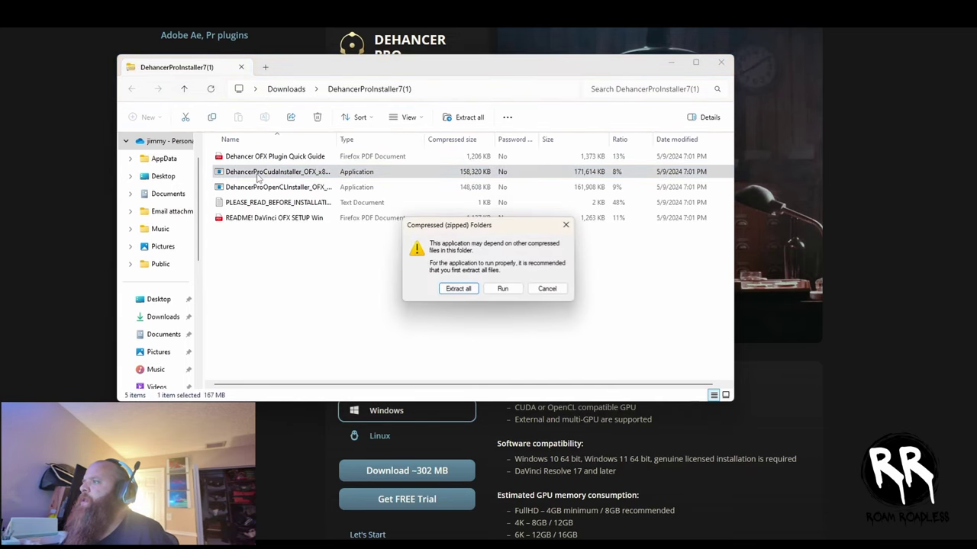
pyautogui.click(459, 289)
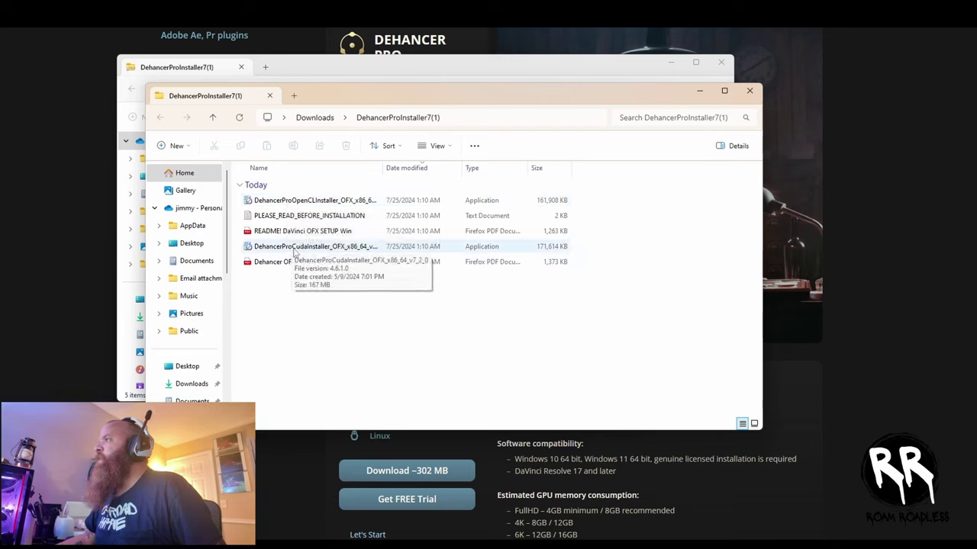
pyautogui.doubleClick(295, 248)
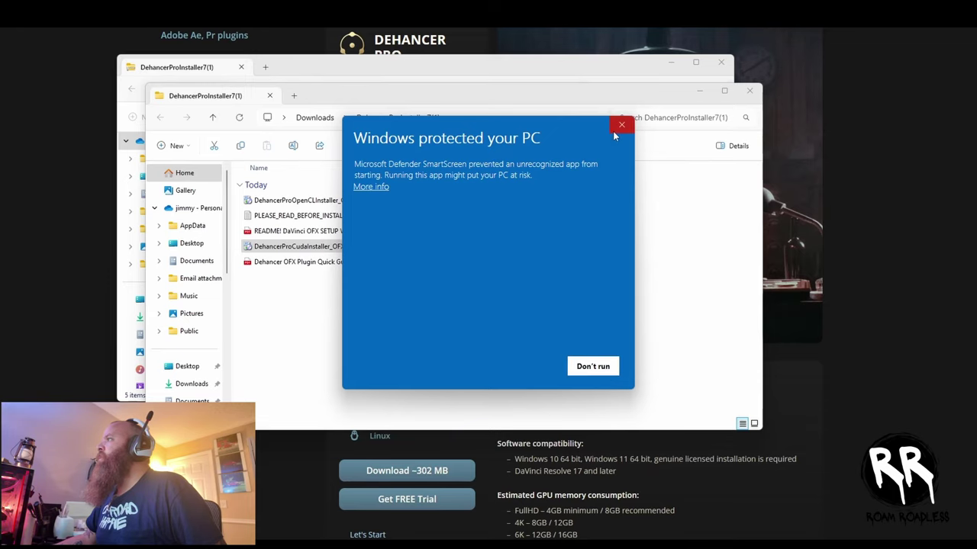
# - Bypass the SmartScreen warning with Run anyway and accept the Dehancer Pro license agreement
pyautogui.click(379, 188)
pyautogui.click(519, 367)
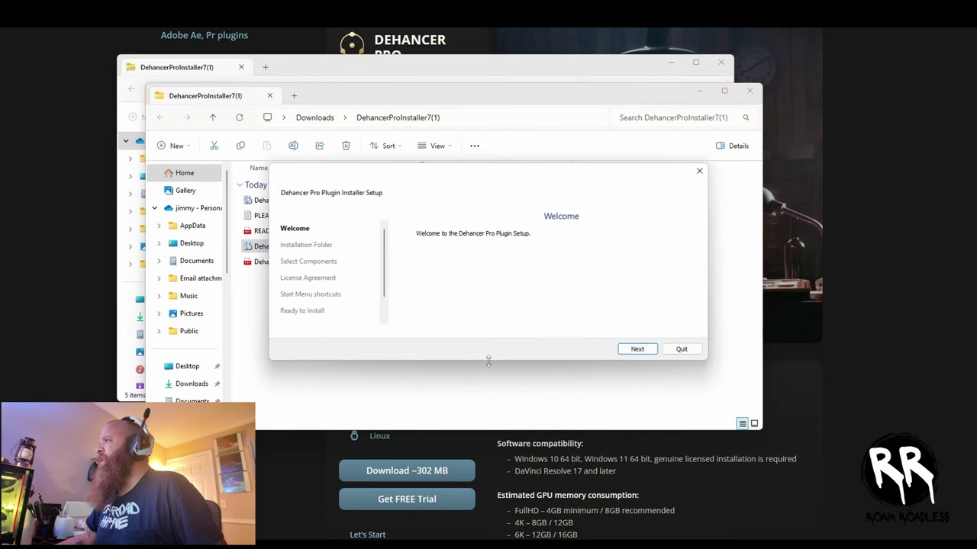
pyautogui.click(645, 351)
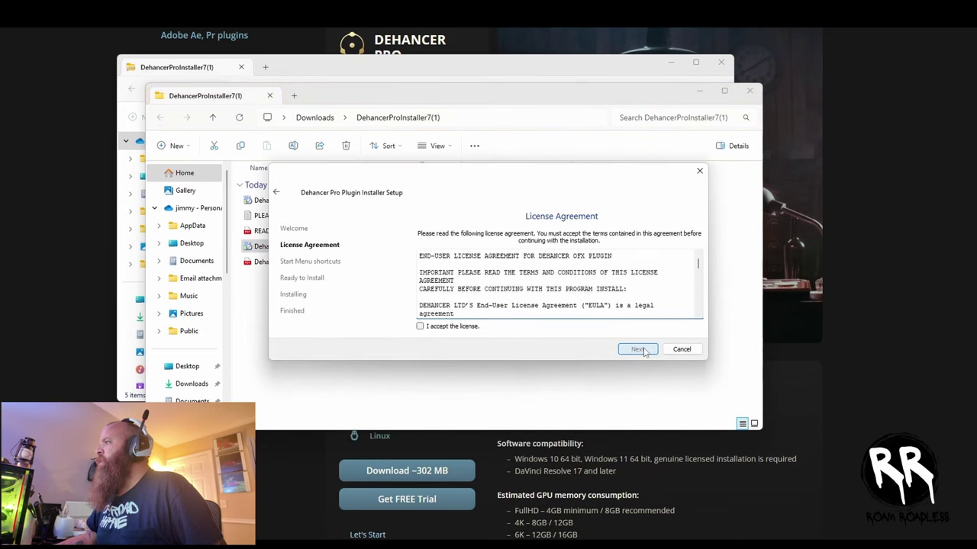
pyautogui.click(419, 326)
pyautogui.scroll(-3, 510, 299)
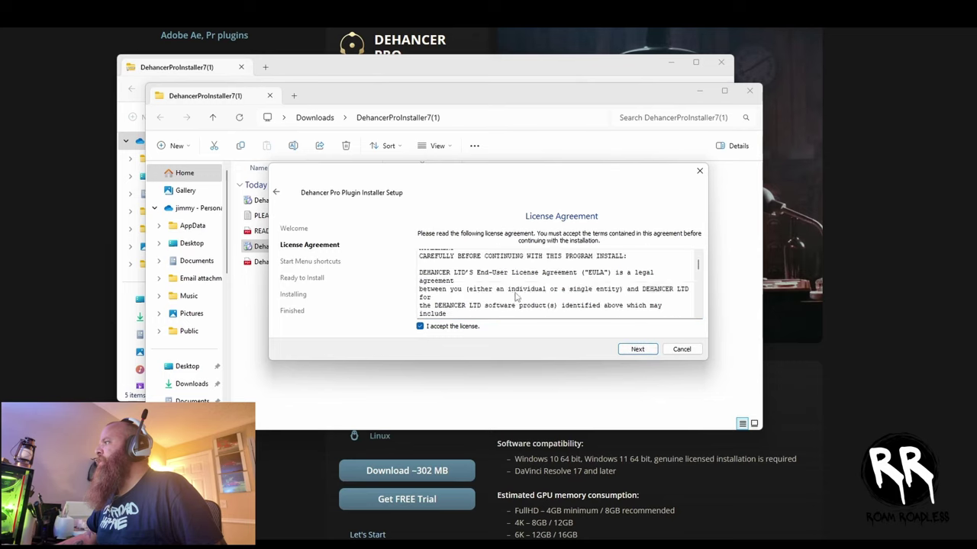
# - Continue past the Start Menu and Ready to Install pages and install the plugin
pyautogui.click(638, 349)
pyautogui.click(638, 349)
pyautogui.click(643, 351)
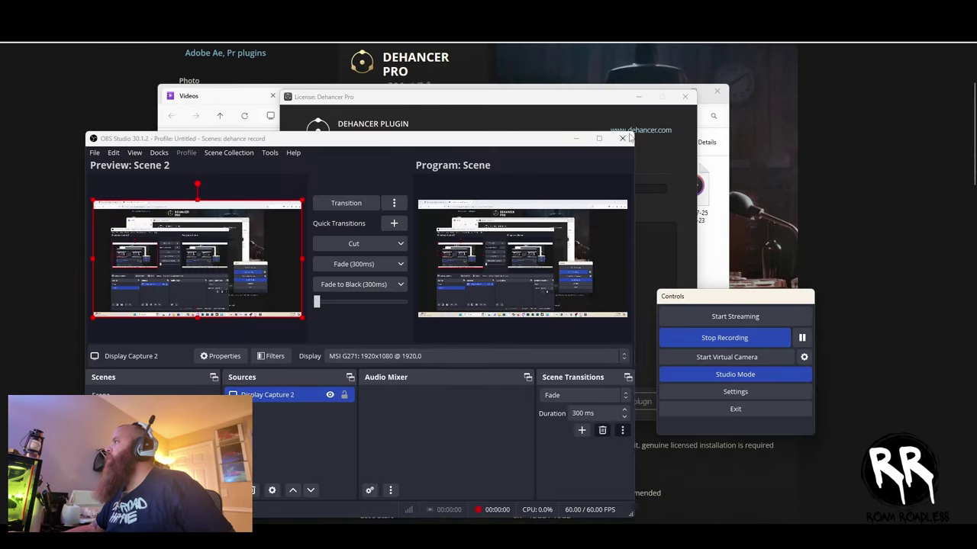
# - Switch the Dehancer Pro License window to manual key entry and enter the registration e-mail
pyautogui.click(577, 139)
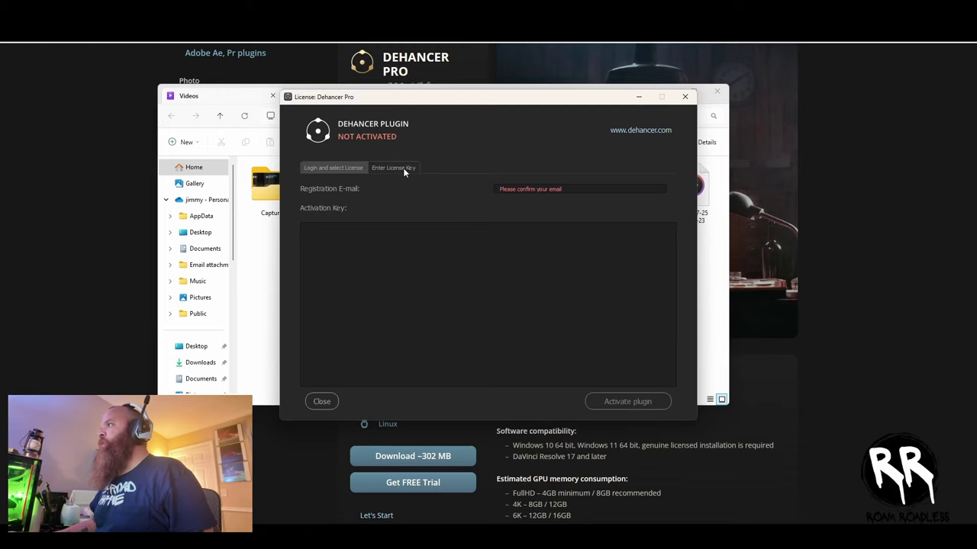
pyautogui.click(336, 167)
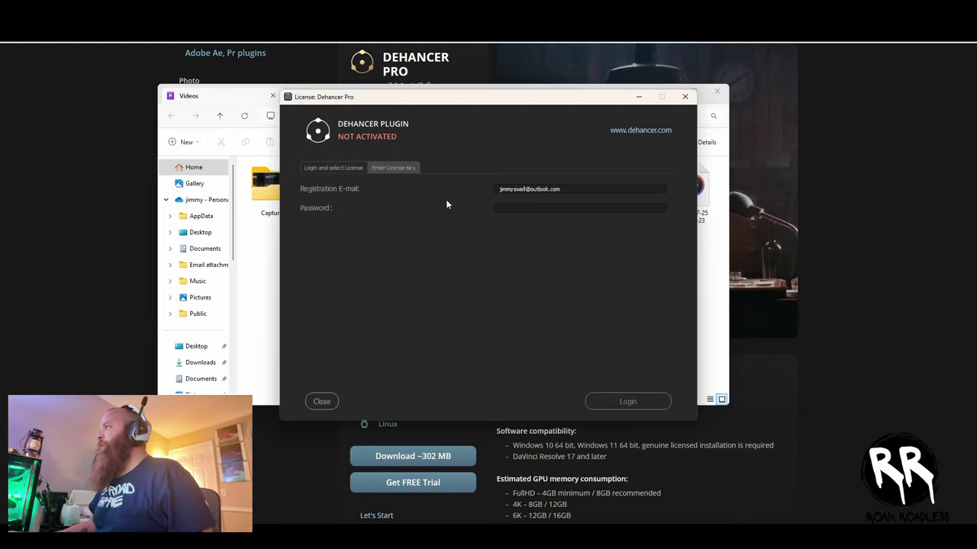
pyautogui.click(392, 169)
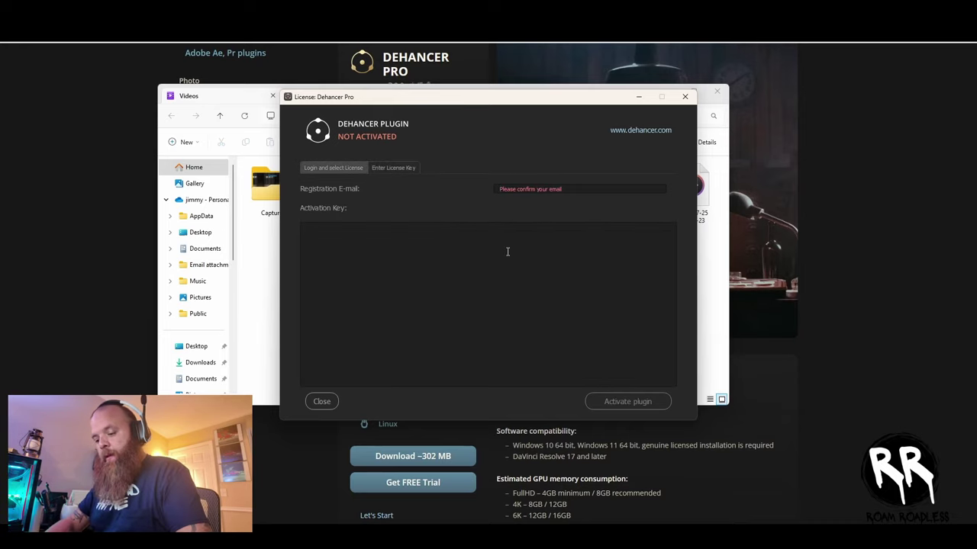
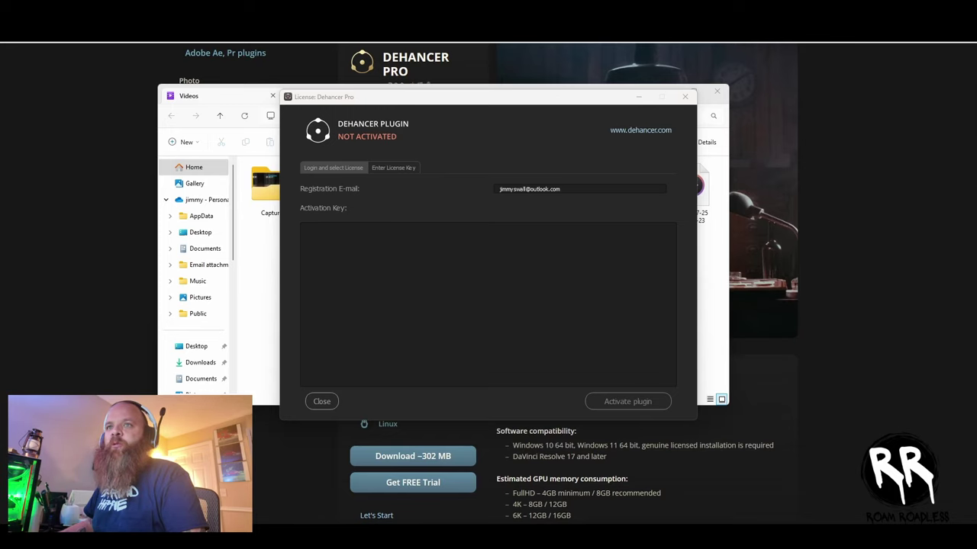
# - Paste the activation key, activate the plugin, and close the license window
pyautogui.click(460, 308)
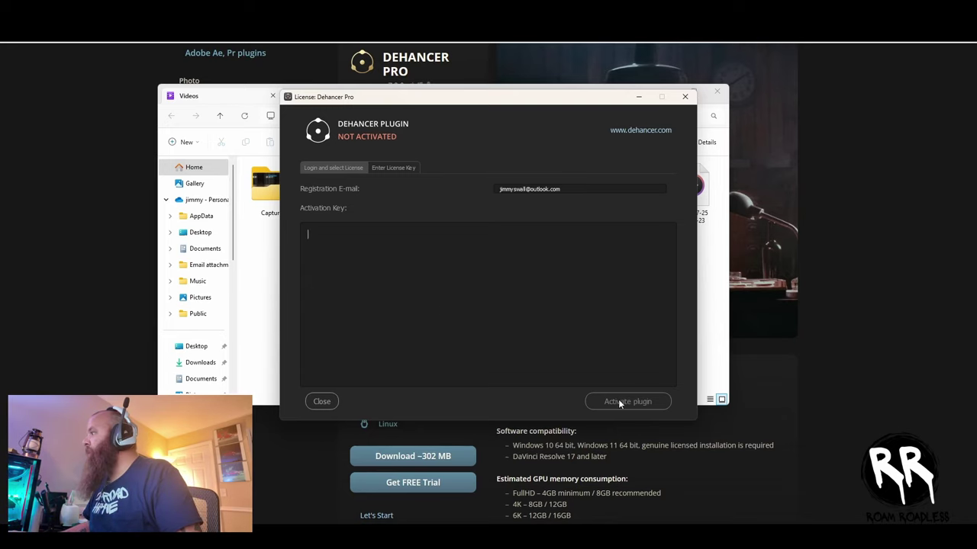
pyautogui.hotkey('ctrl', 'v')
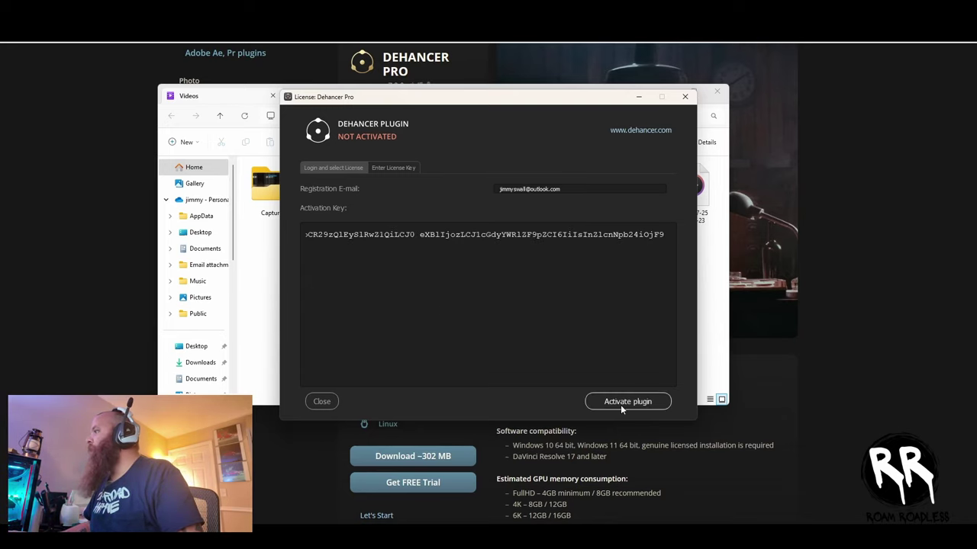
pyautogui.click(621, 407)
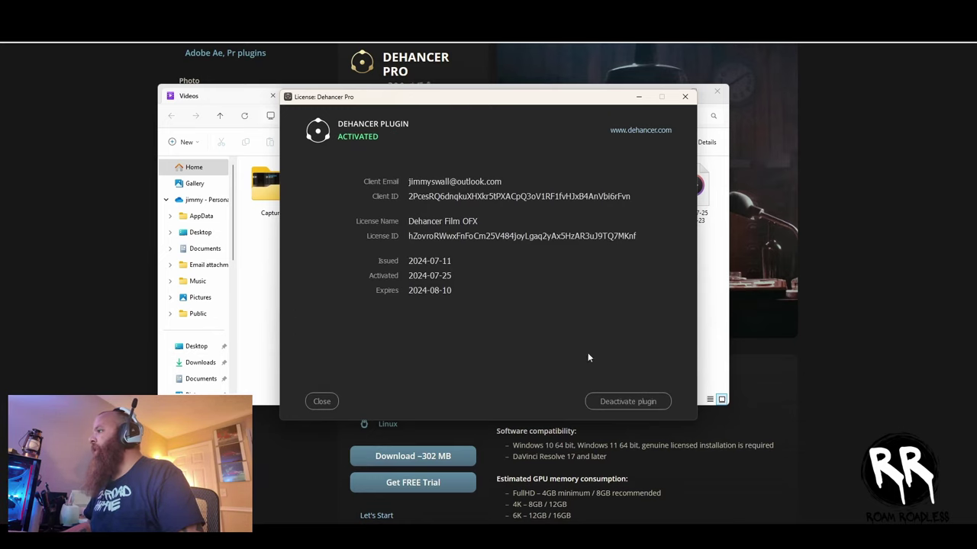
pyautogui.click(328, 405)
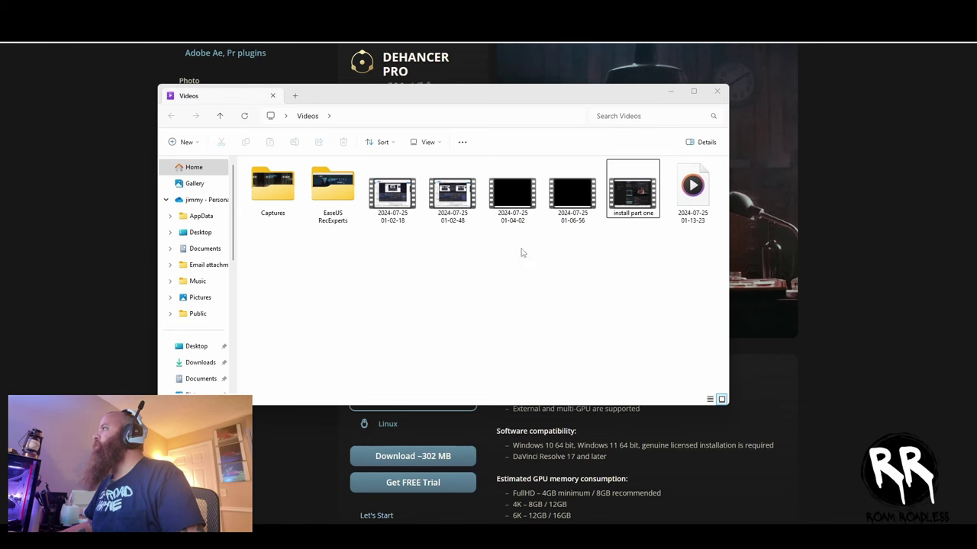
# - Build Timeline 1 from DJI_0952.MP4 on the Cut page and move to the Color page
pyautogui.click(669, 93)
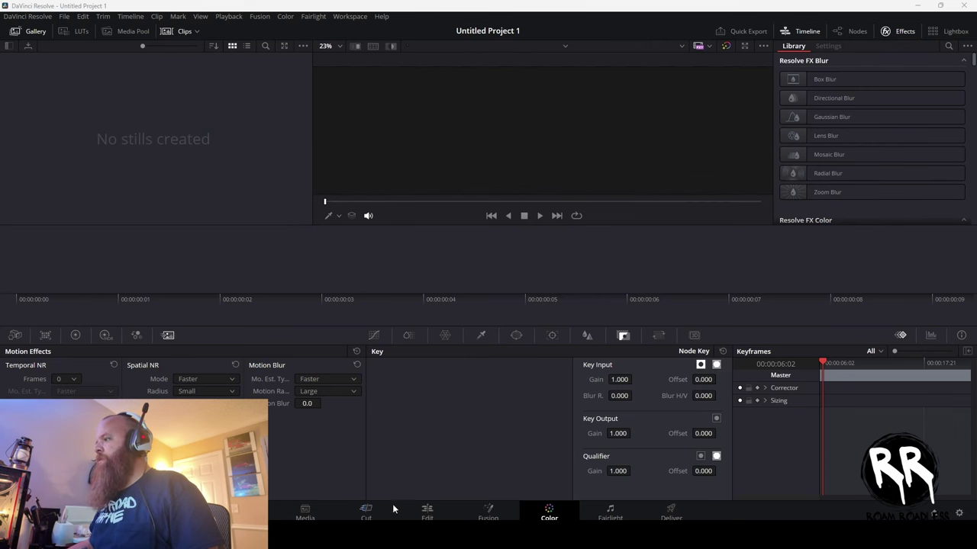
pyautogui.click(305, 513)
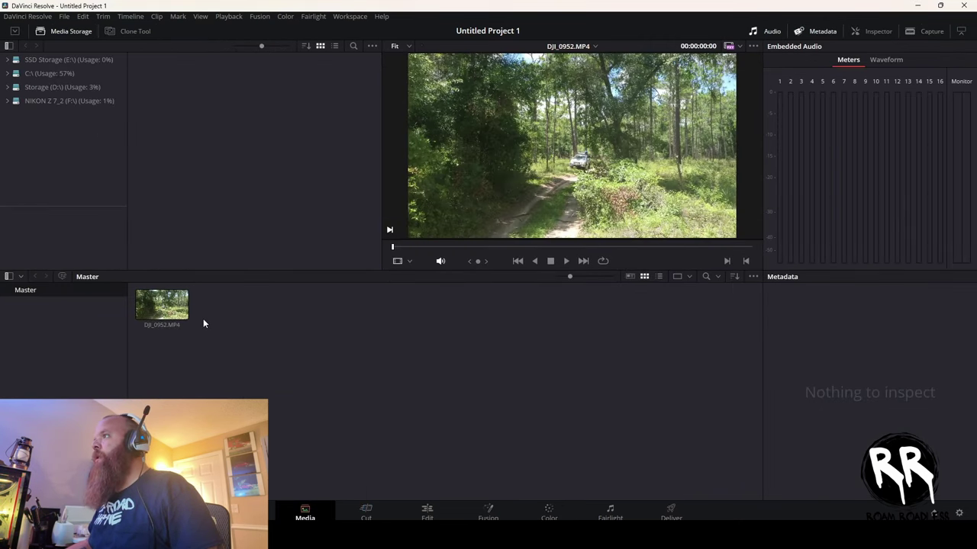
pyautogui.click(367, 512)
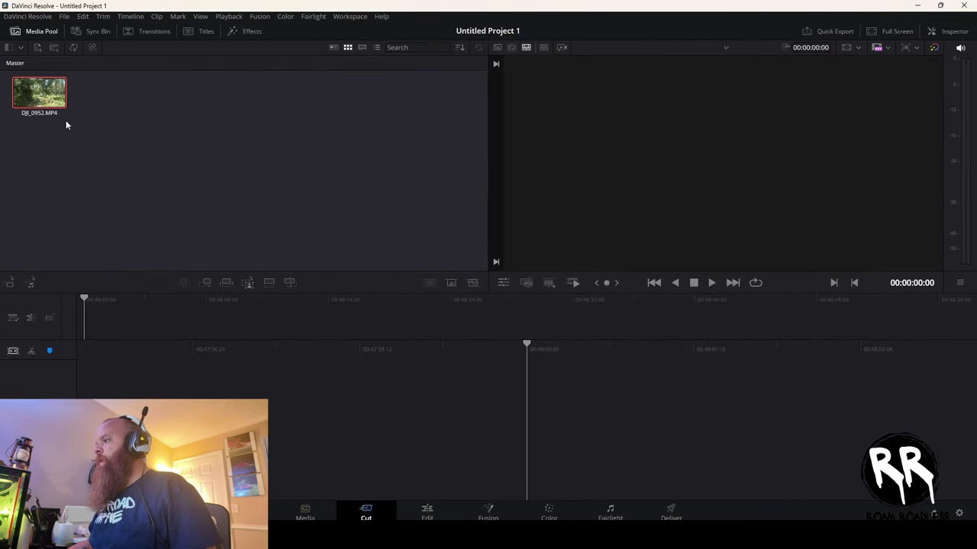
pyautogui.moveTo(46, 93); pyautogui.dragTo(114, 327)
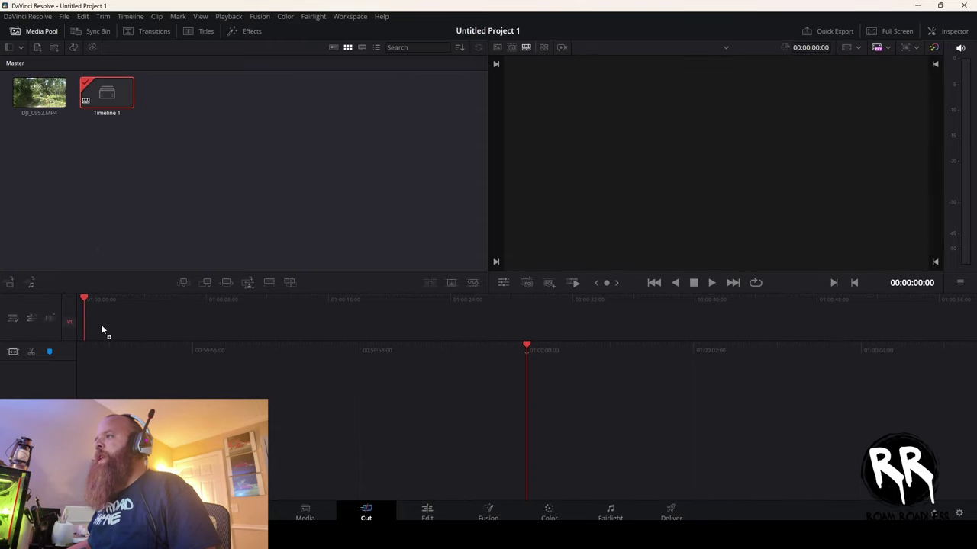
pyautogui.moveTo(48, 109); pyautogui.dragTo(131, 273)
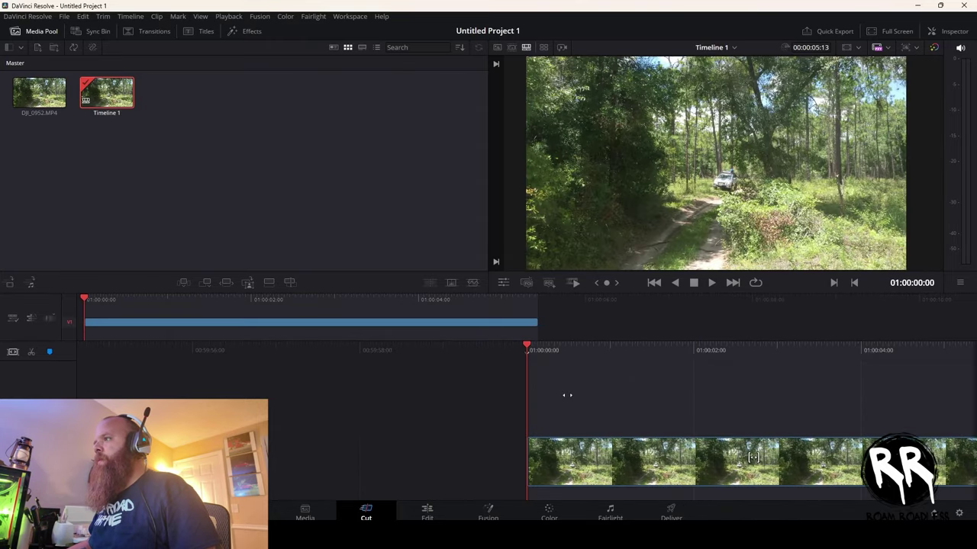
pyautogui.click(549, 513)
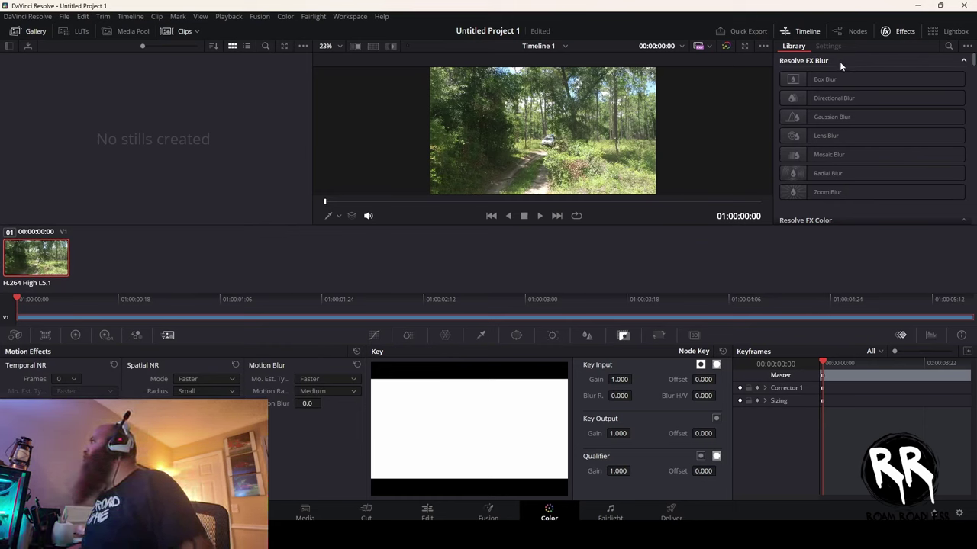
# - Search effects for 'dehancer', drop Dehancer Pro 7.2.0 onto node 01, and view its License Info
pyautogui.click(948, 46)
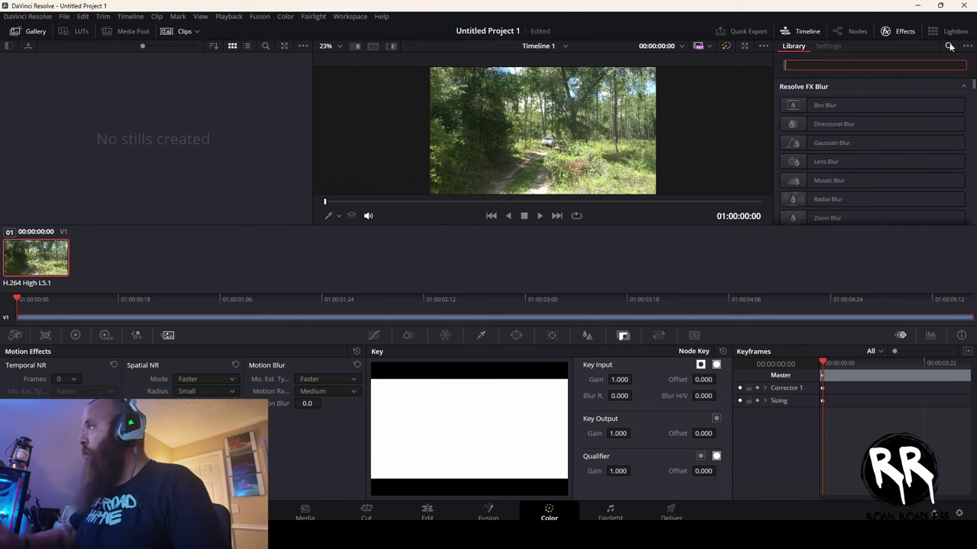
pyautogui.write('deh')
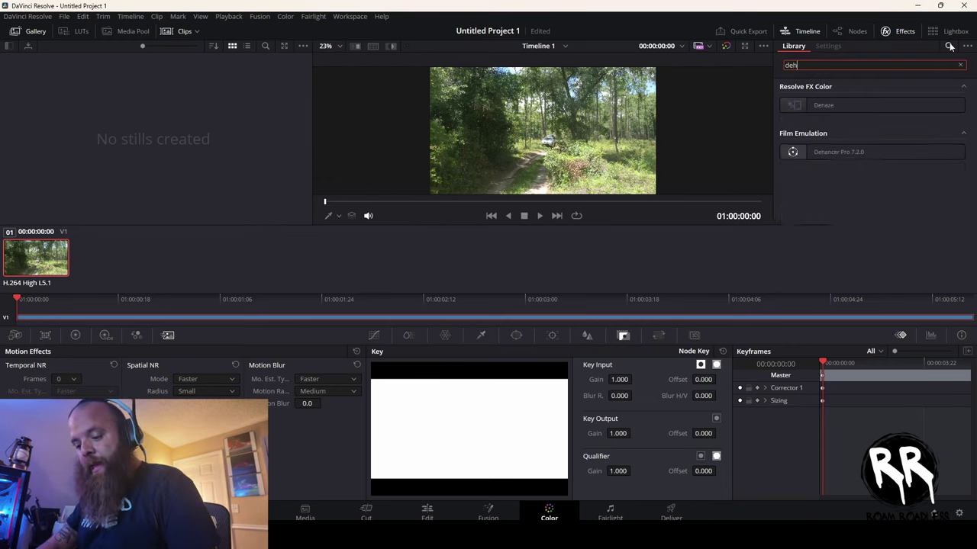
pyautogui.write('ancer')
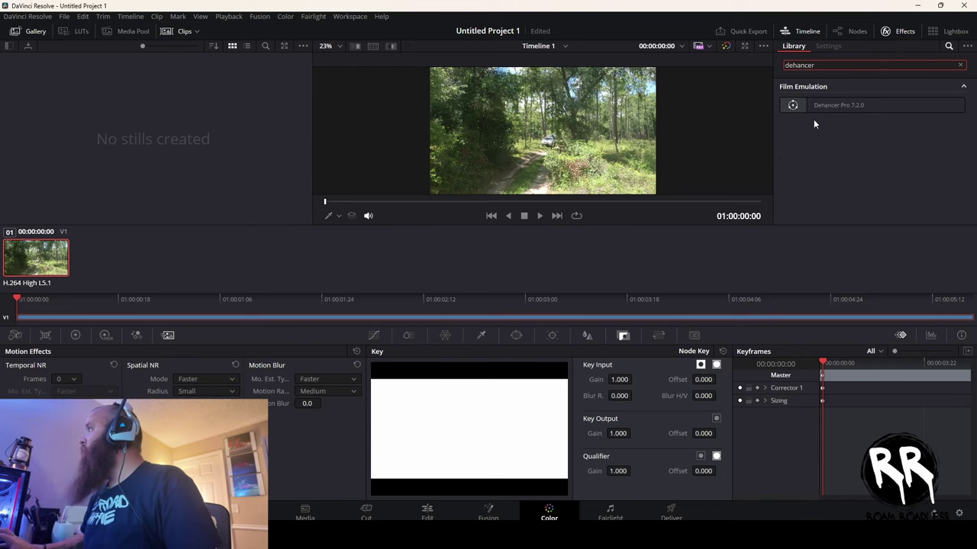
pyautogui.moveTo(829, 109); pyautogui.dragTo(805, 115)
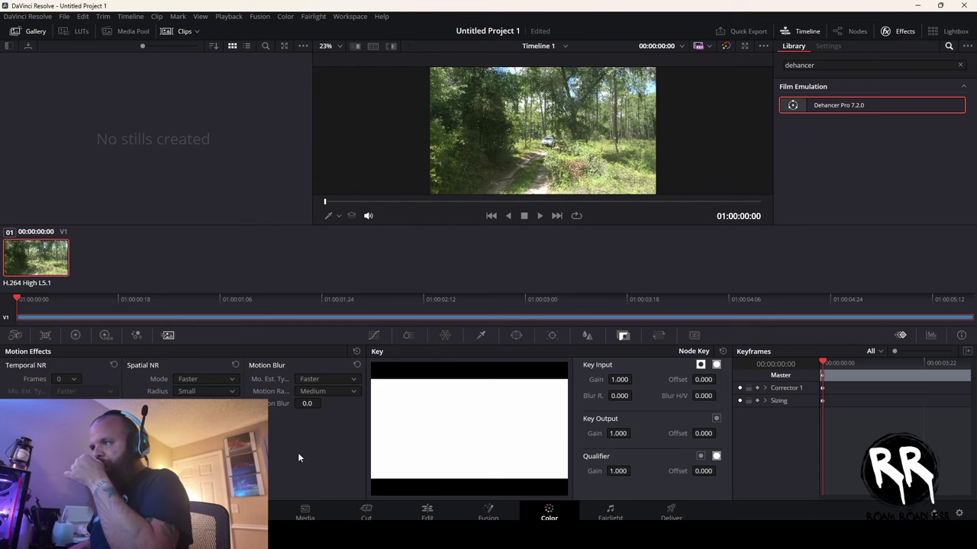
pyautogui.click(843, 31)
pyautogui.moveTo(855, 105); pyautogui.dragTo(632, 102)
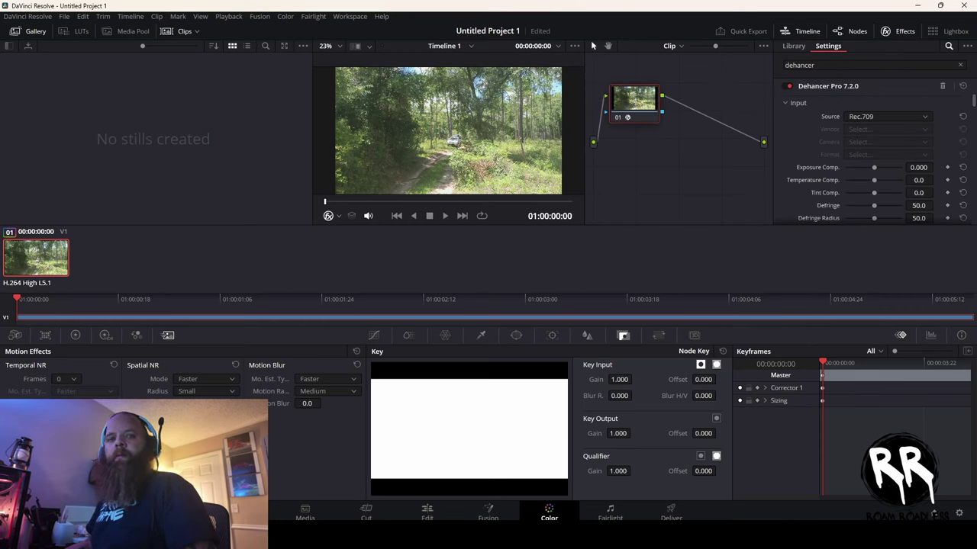
pyautogui.scroll(-15, 869, 168)
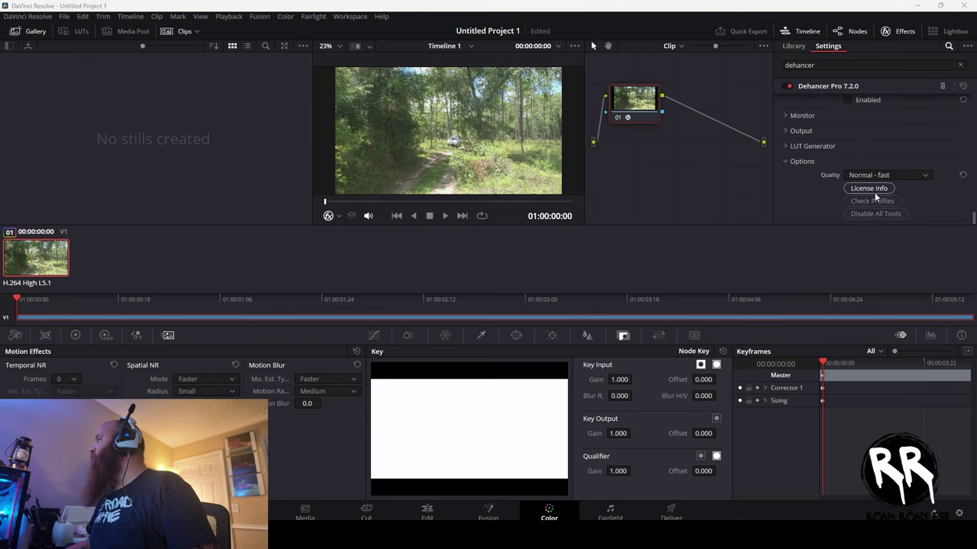
pyautogui.click(873, 190)
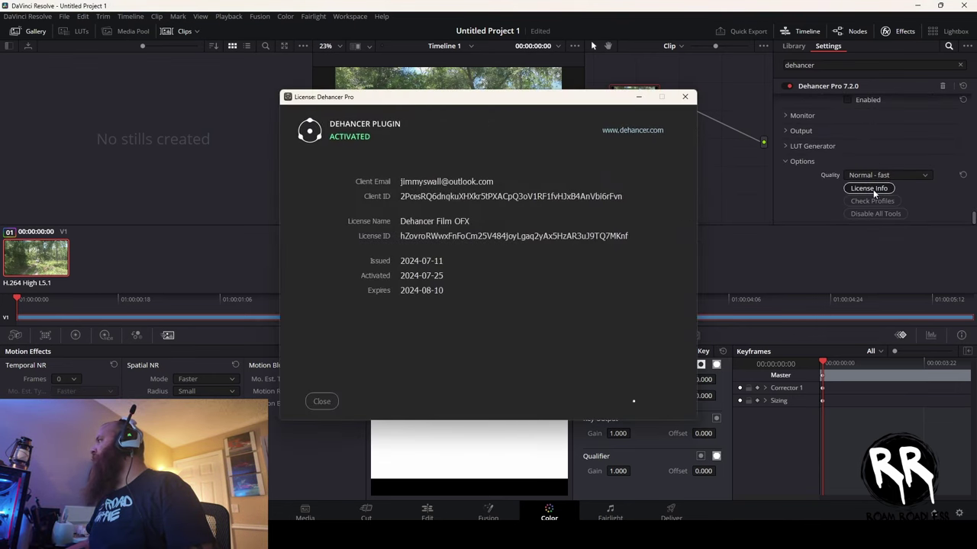
# - Close the licence window and run Check Profiles, verifying 63 film, 157 camera and 2 print profiles
pyautogui.click(321, 401)
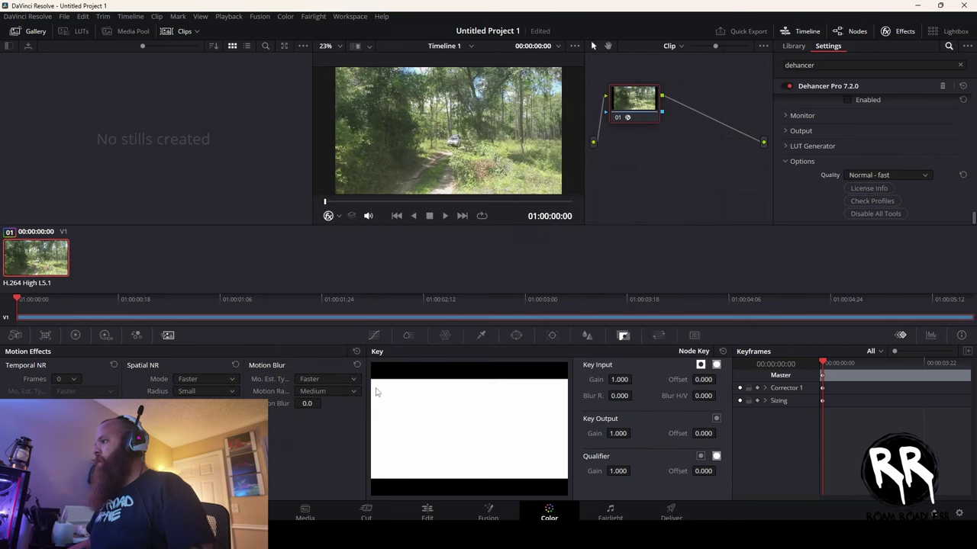
pyautogui.click(872, 201)
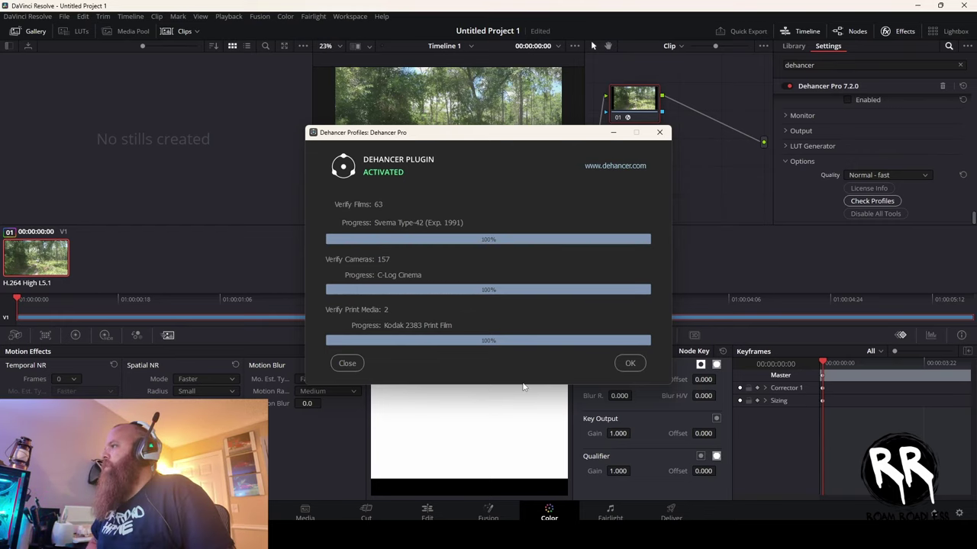
pyautogui.click(630, 364)
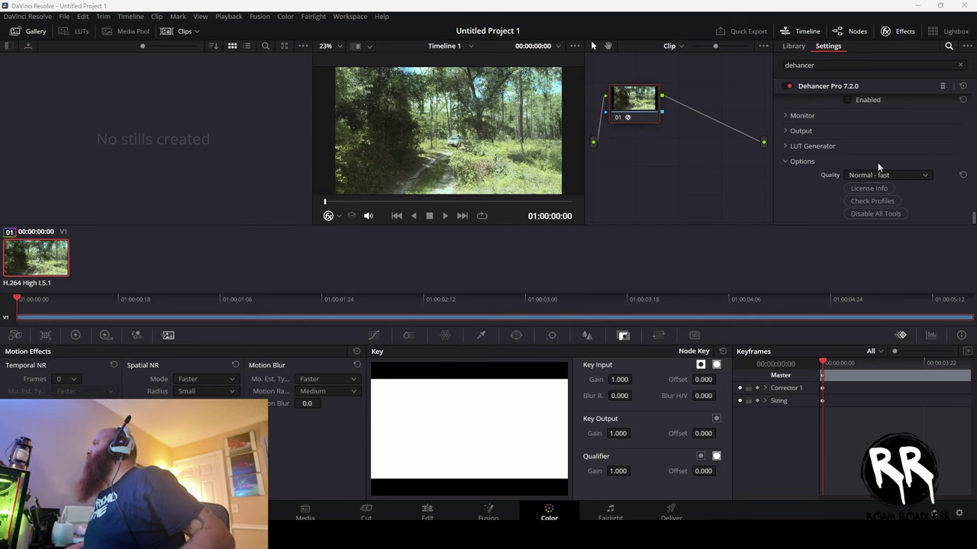
pyautogui.scroll(6, 875, 166)
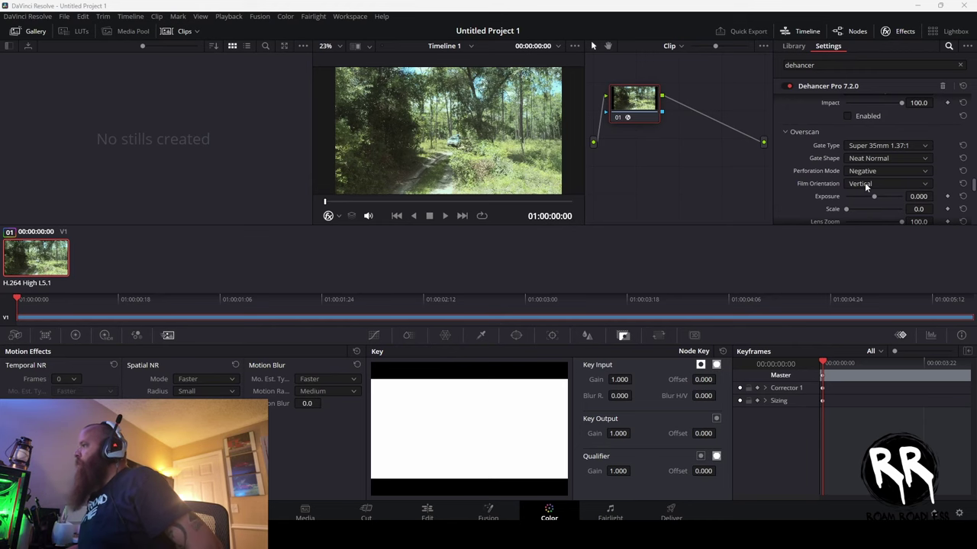
# - In Project Settings Color Management, set Output color space to Same as Timeline and save
pyautogui.click(959, 514)
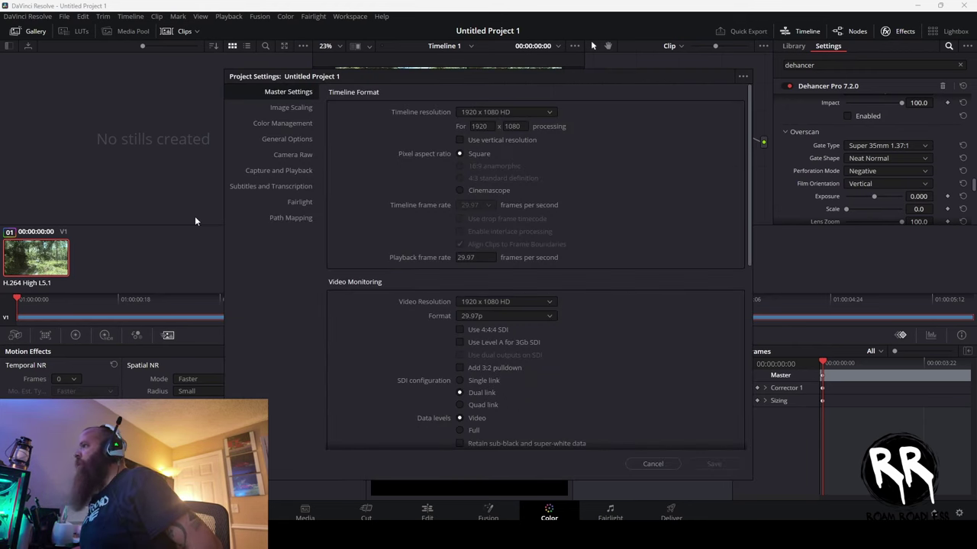
pyautogui.click(277, 123)
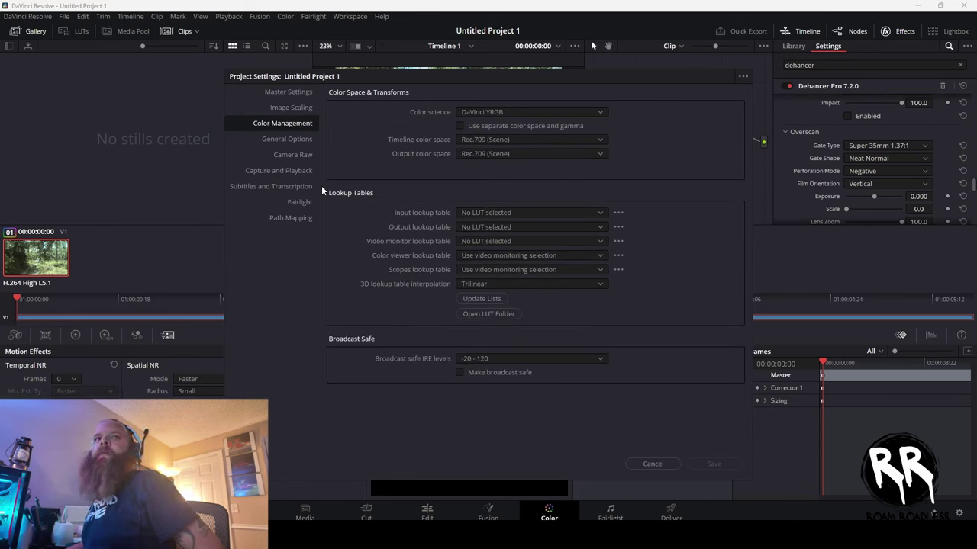
pyautogui.click(515, 114)
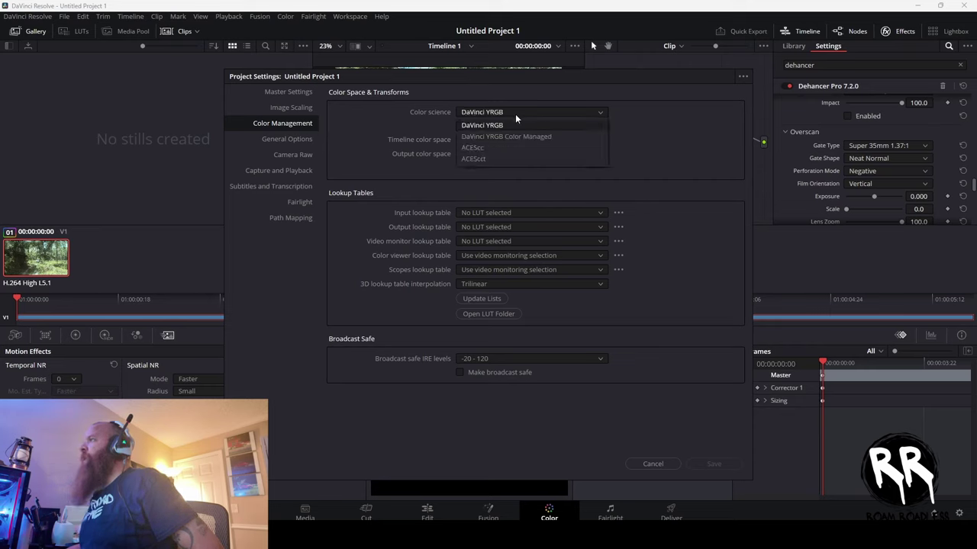
pyautogui.click(515, 114)
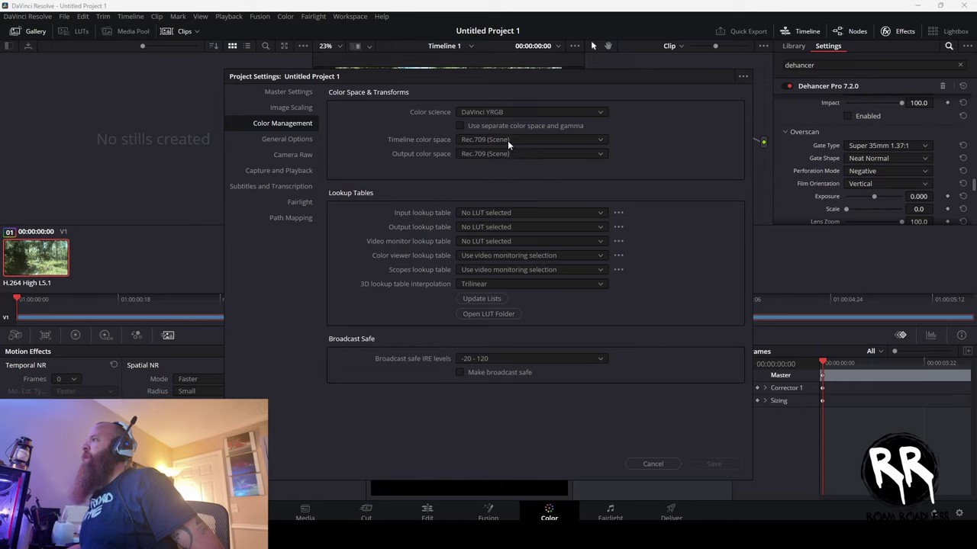
pyautogui.click(507, 141)
pyautogui.click(508, 141)
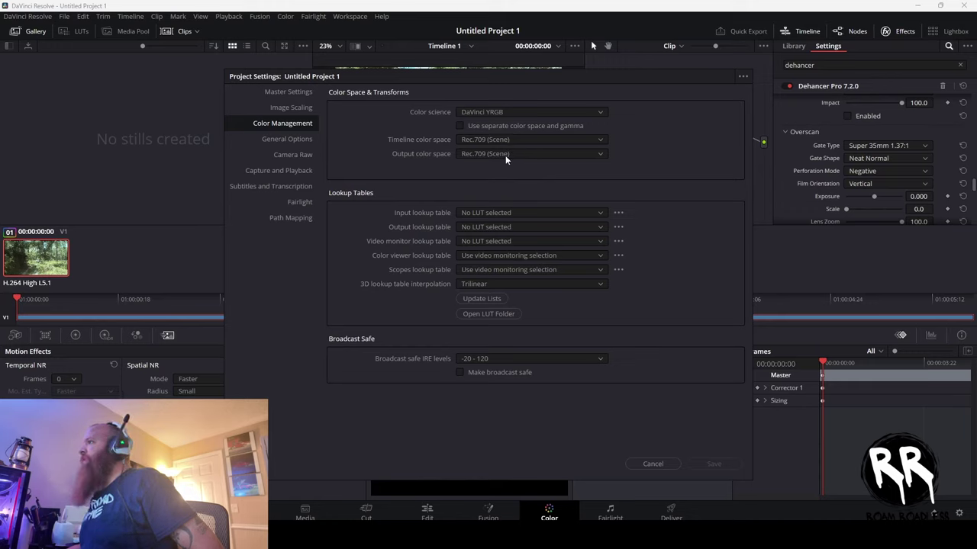
pyautogui.click(505, 155)
pyautogui.scroll(-3, 495, 235)
pyautogui.scroll(-5, 495, 235)
pyautogui.scroll(10, 499, 249)
pyautogui.scroll(6, 499, 247)
pyautogui.click(505, 162)
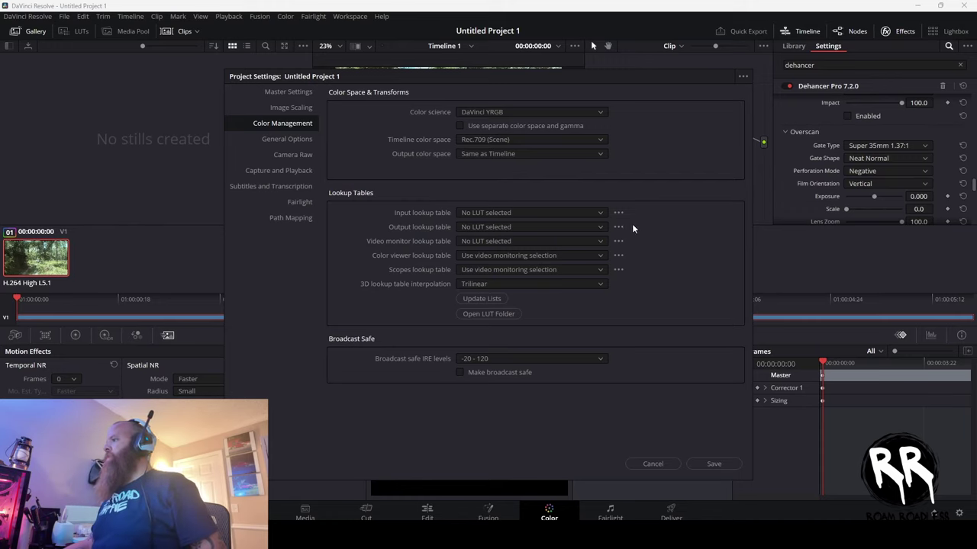
pyautogui.click(714, 464)
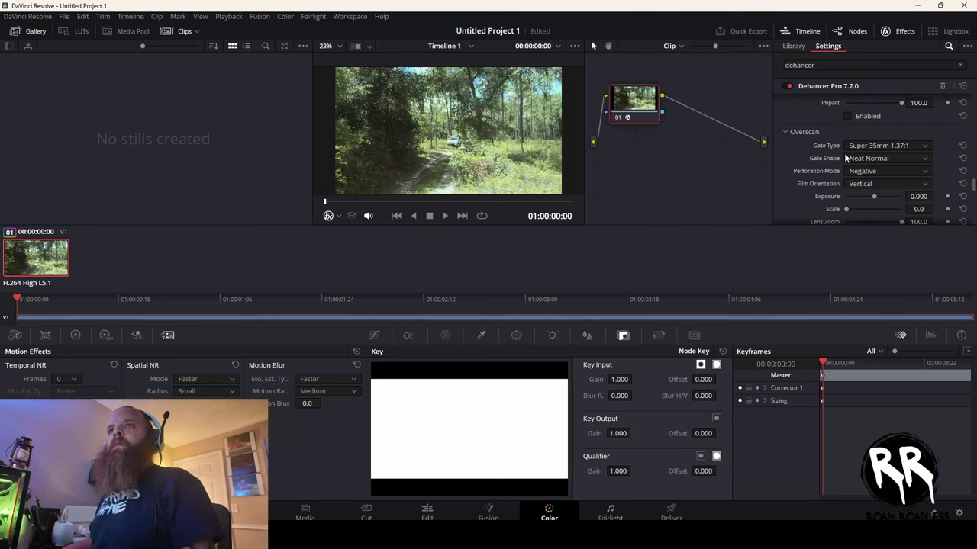
# - Set Dehancer Pro's input to Choose Camera, DJI OSMO Pocket 3 in D-Log M, and save with Ctrl+S
pyautogui.scroll(5, 844, 152)
pyautogui.scroll(6, 844, 153)
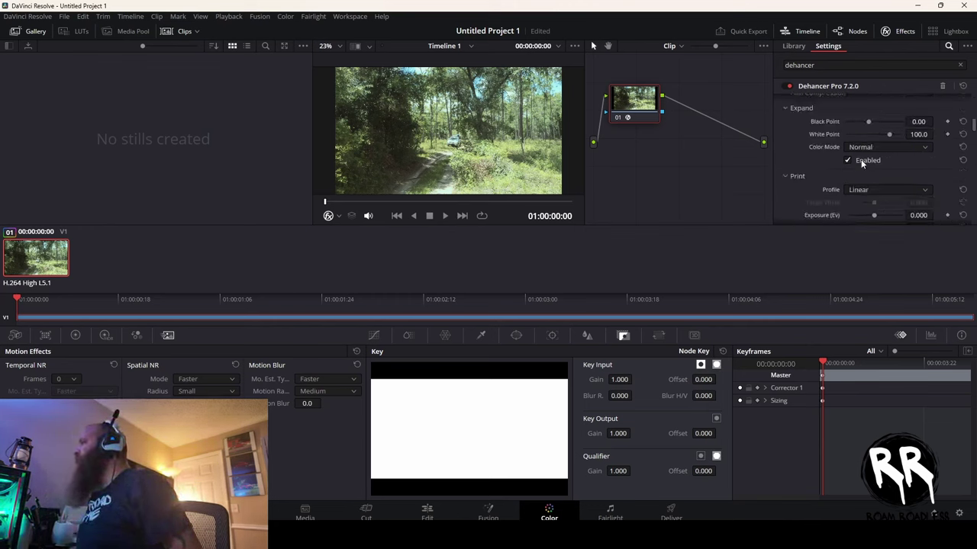
pyautogui.scroll(2, 862, 164)
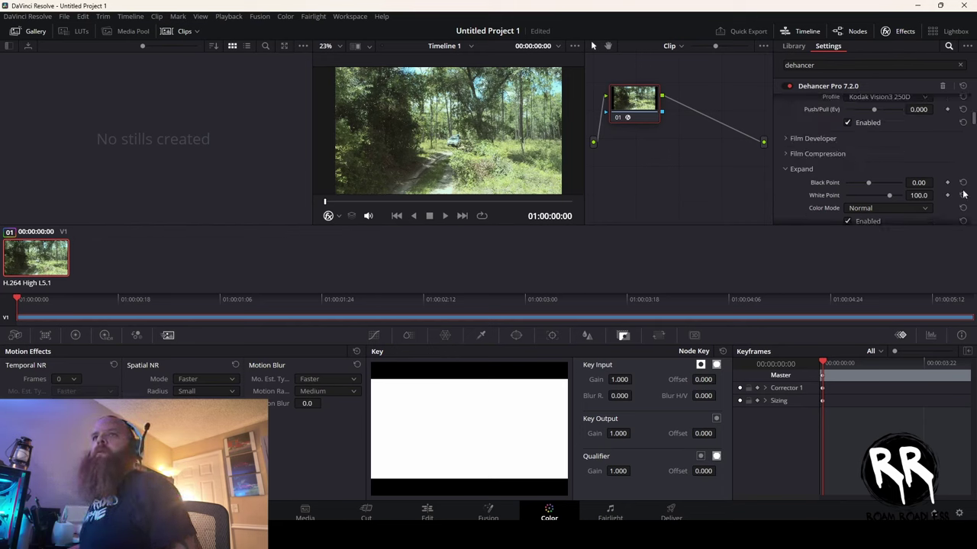
pyautogui.scroll(4, 906, 180)
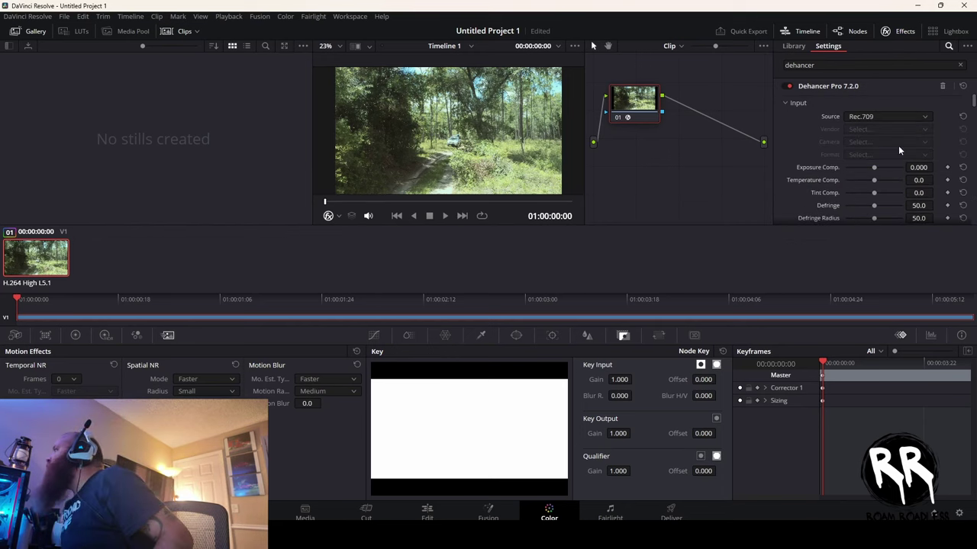
pyautogui.click(895, 114)
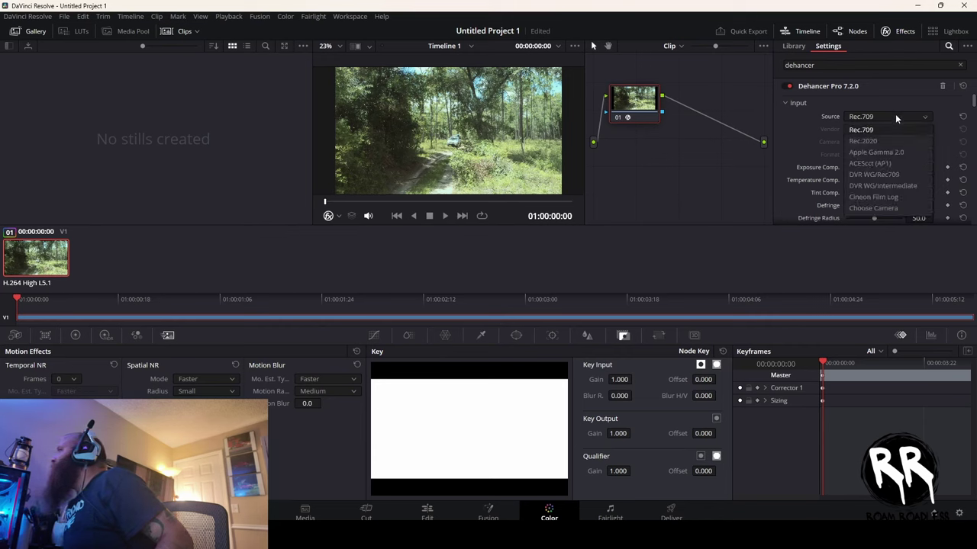
pyautogui.click(873, 208)
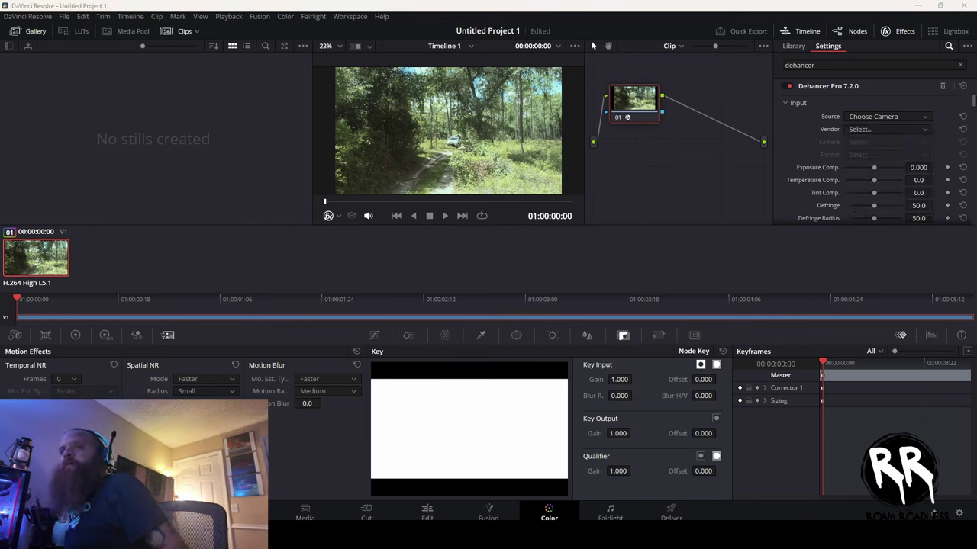
pyautogui.click(897, 127)
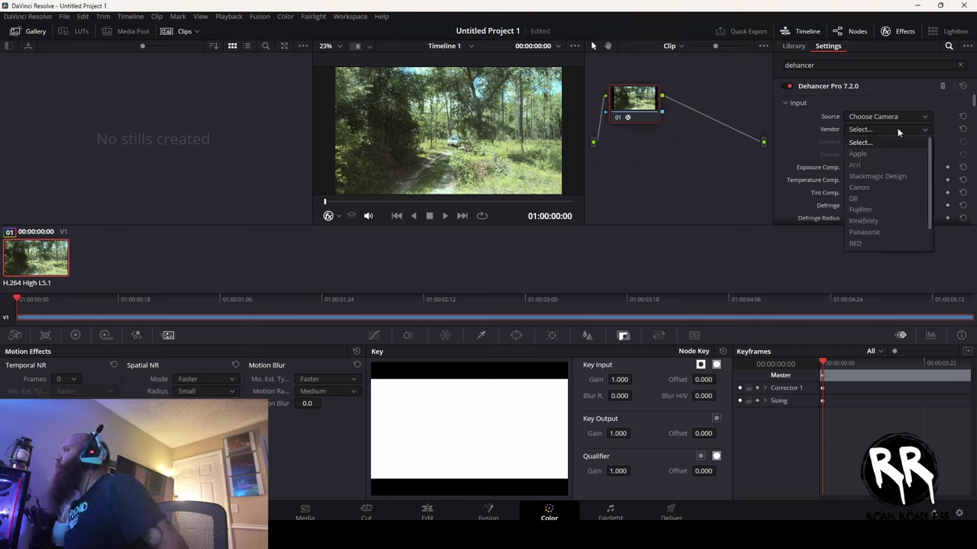
pyautogui.click(861, 200)
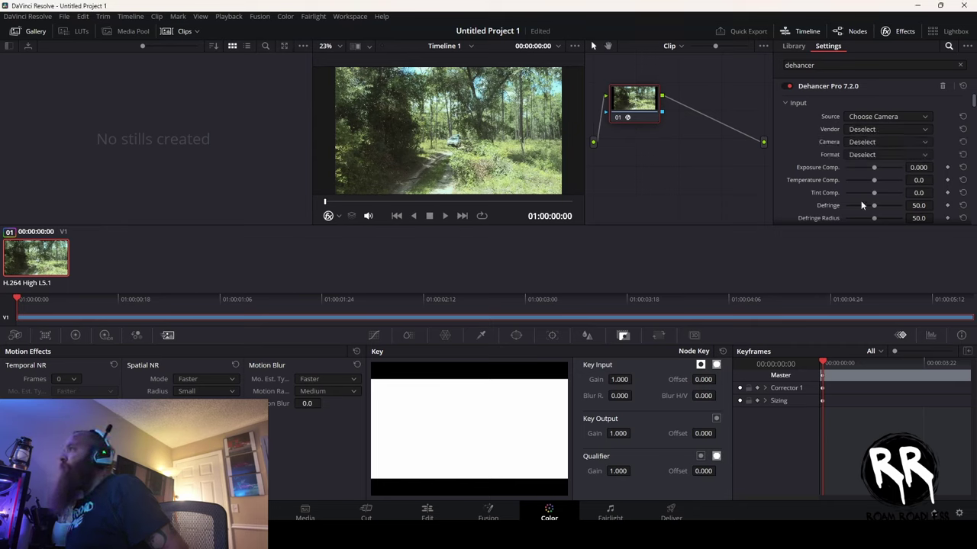
pyautogui.click(875, 142)
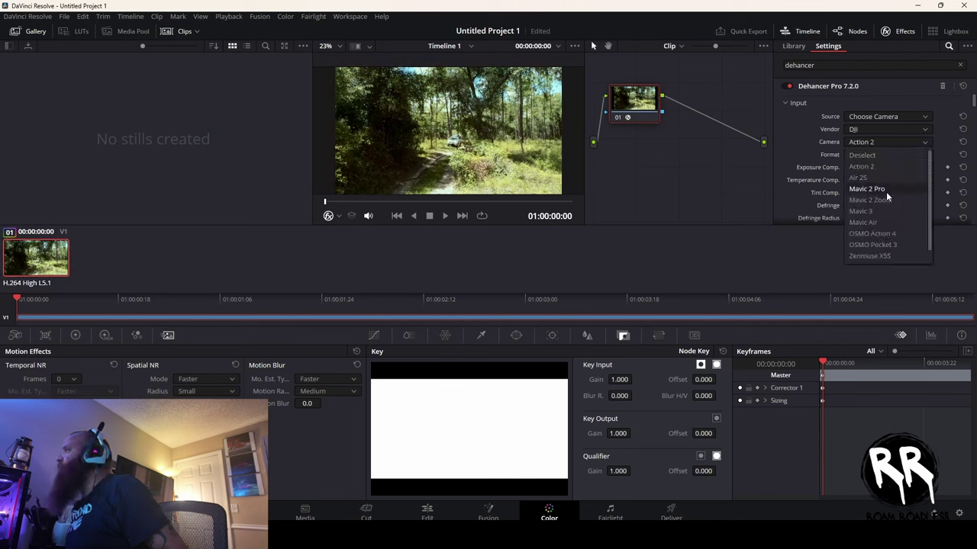
pyautogui.click(890, 245)
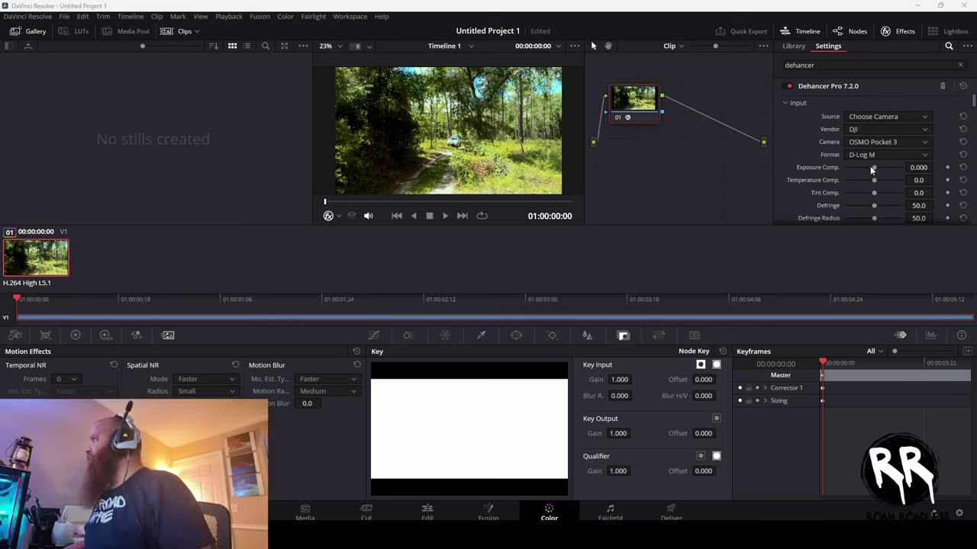
pyautogui.hotkey('ctrl', 's')
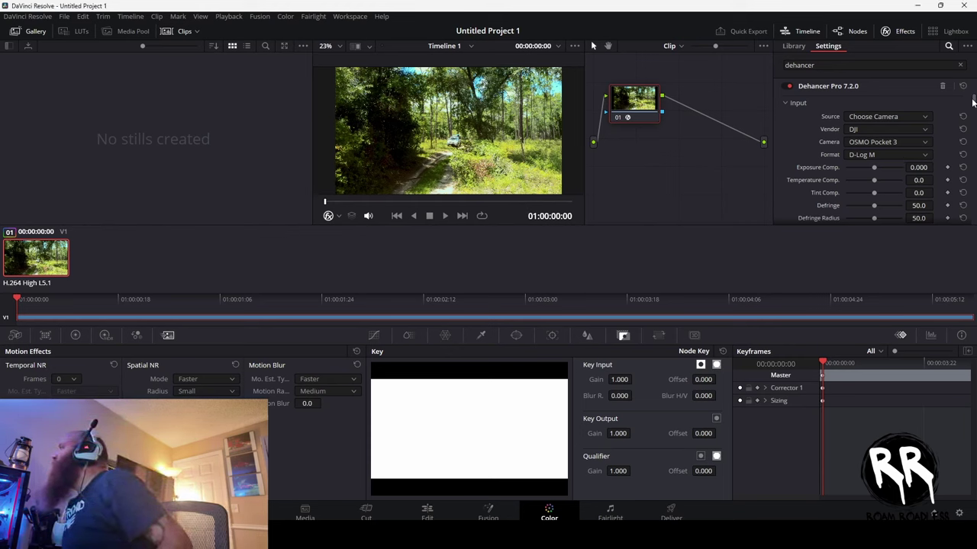
# - Lower the Film Developer contrast boost, then collapse the Film Developer section
pyautogui.scroll(-10, 896, 168)
pyautogui.click(785, 150)
pyautogui.moveTo(875, 165)
pyautogui.mouseDown()
pyautogui.moveTo(882, 168)
pyautogui.moveTo(857, 175)
pyautogui.moveTo(871, 174)
pyautogui.mouseUp()
pyautogui.click(785, 150)
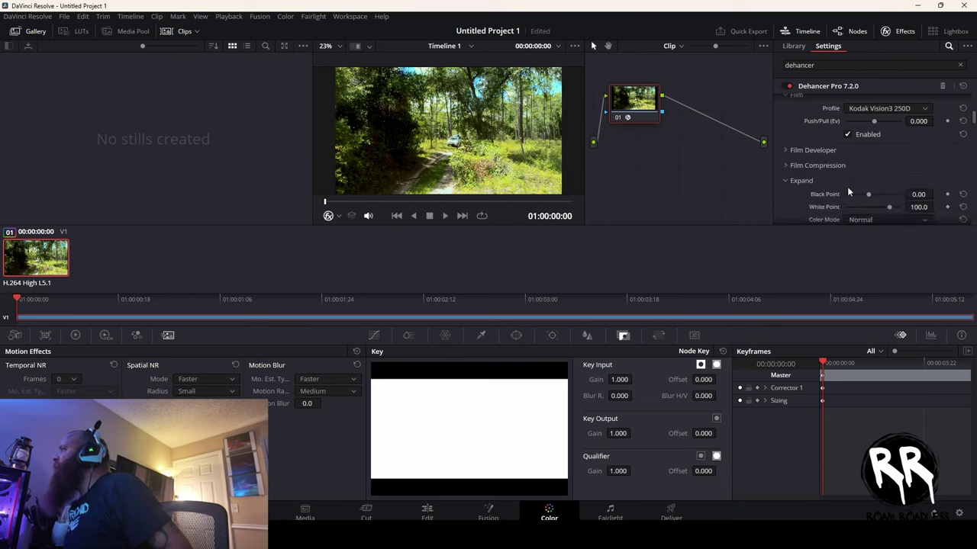
pyautogui.scroll(-3, 865, 177)
pyautogui.scroll(-5, 866, 177)
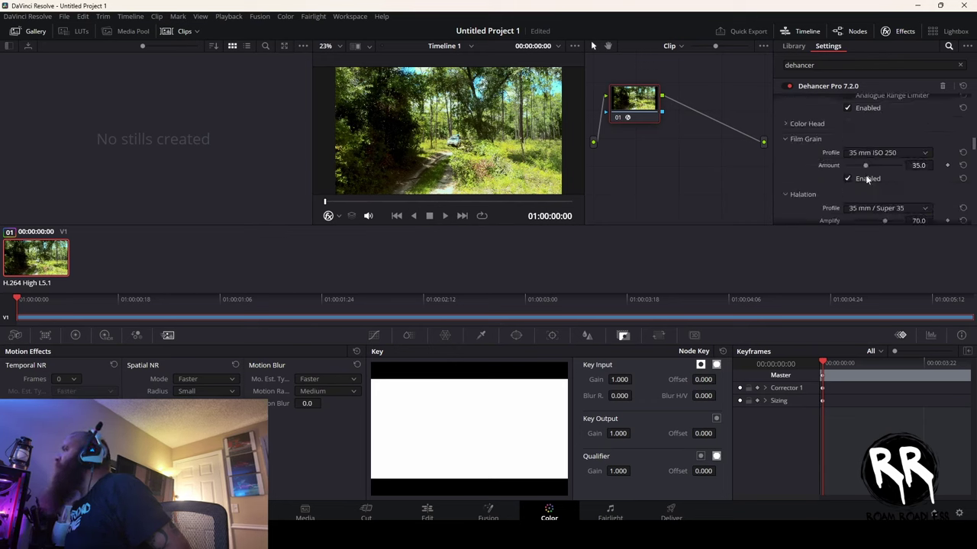
# - Set the Film Grain profile to 16 mm ISO 500 and scroll back up to Input
pyautogui.click(886, 154)
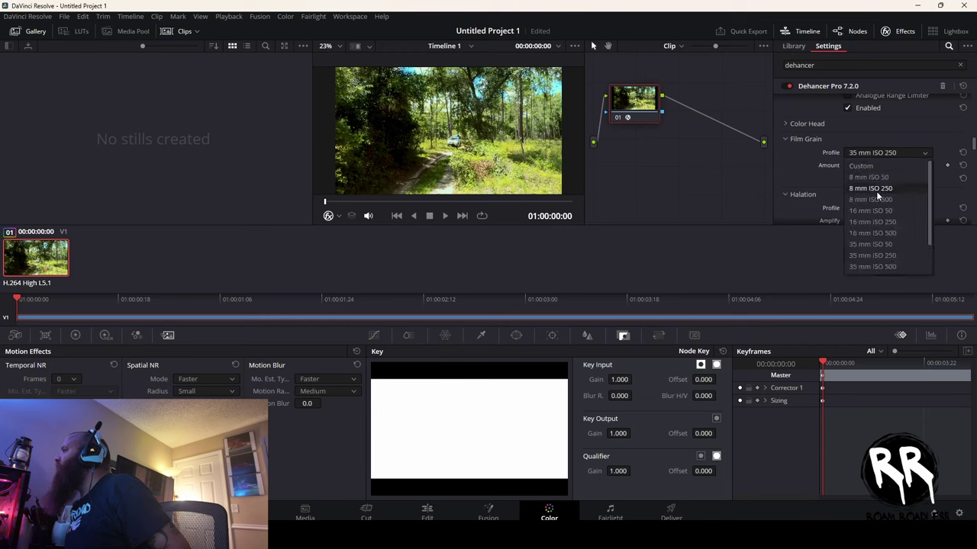
pyautogui.click(873, 234)
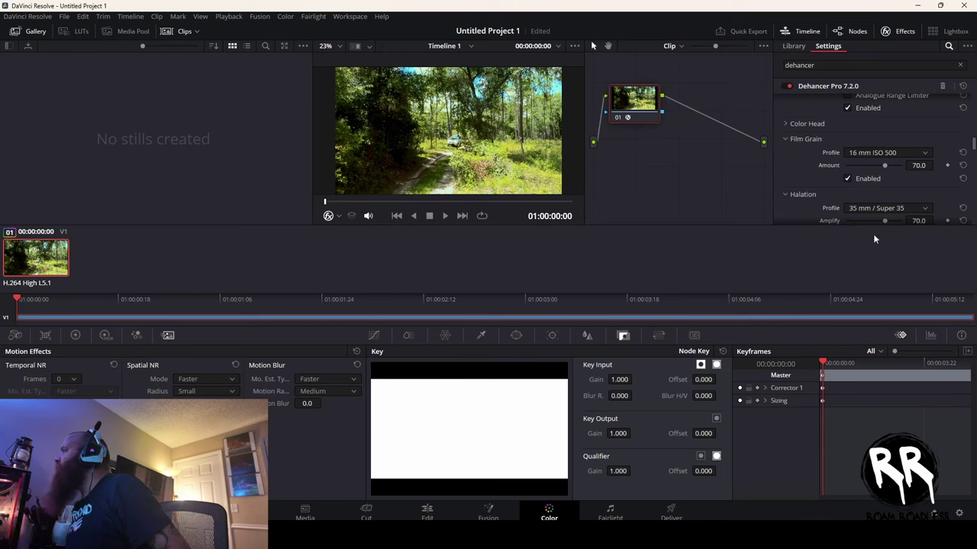
pyautogui.click(876, 153)
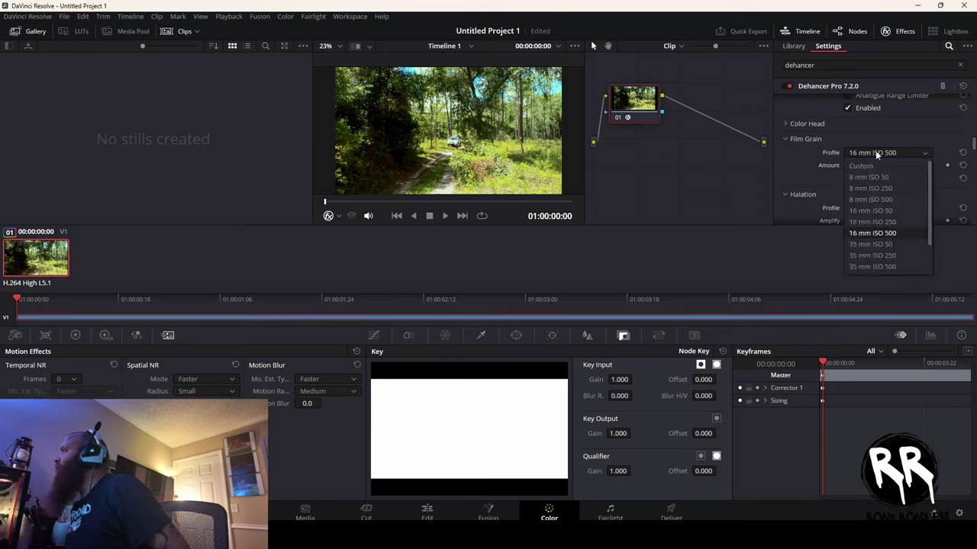
pyautogui.click(875, 151)
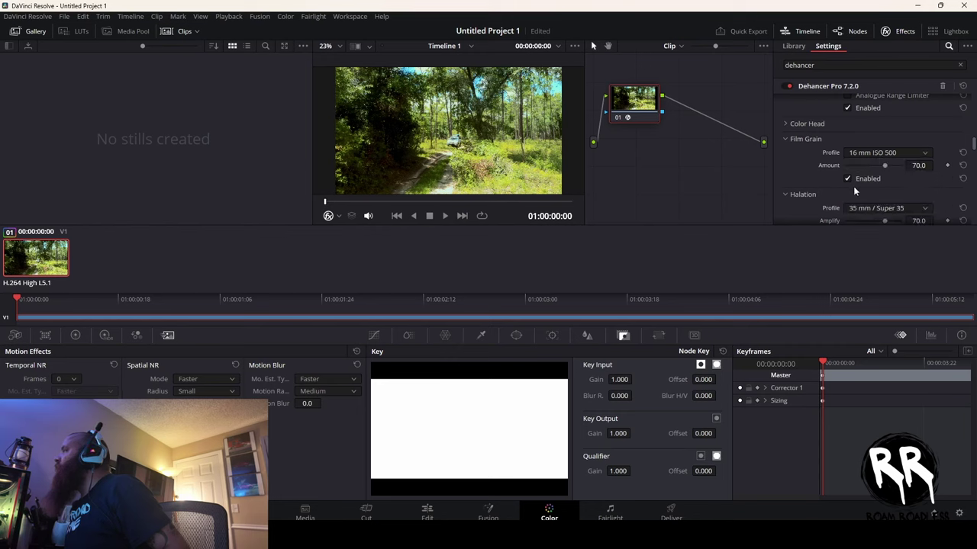
pyautogui.moveTo(973, 149); pyautogui.dragTo(972, 157)
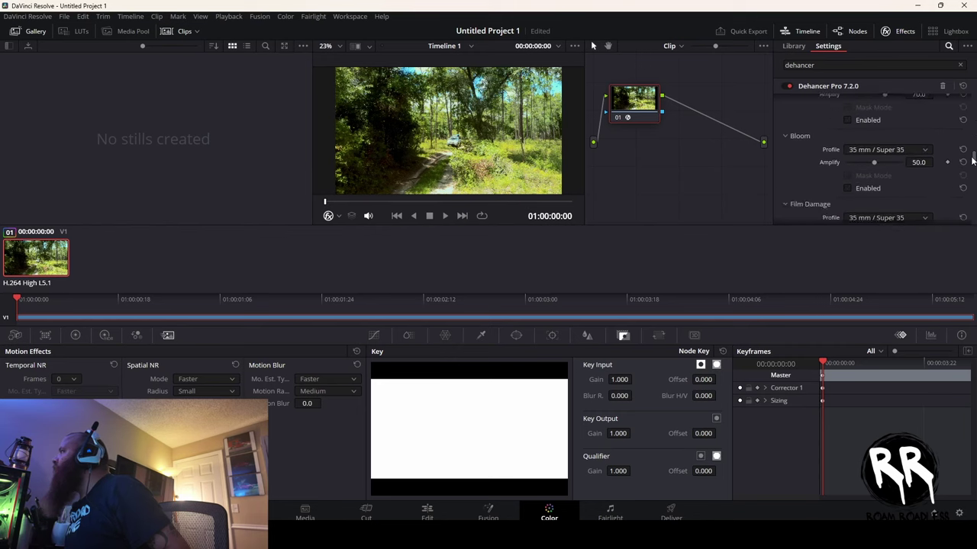
pyautogui.moveTo(972, 160); pyautogui.dragTo(970, 216)
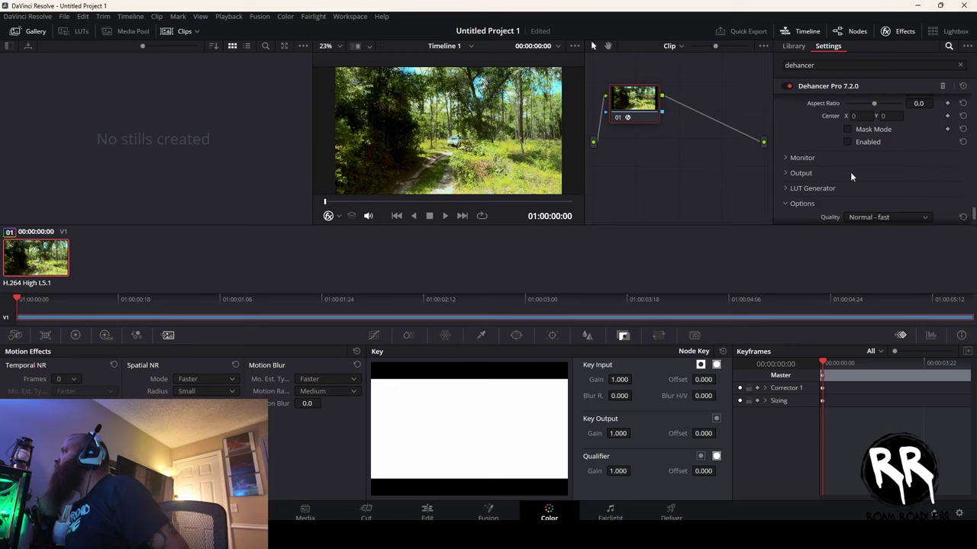
pyautogui.scroll(1, 903, 182)
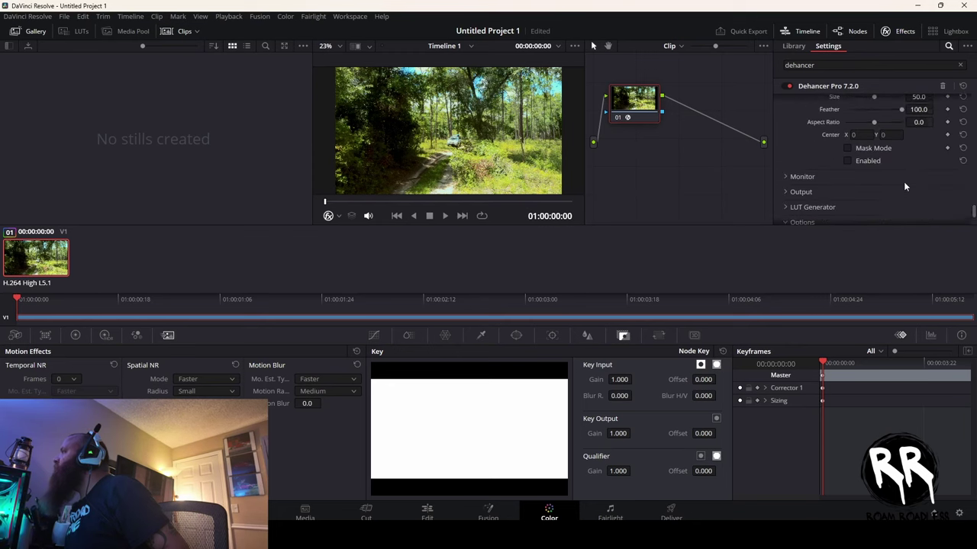
pyautogui.scroll(6, 903, 182)
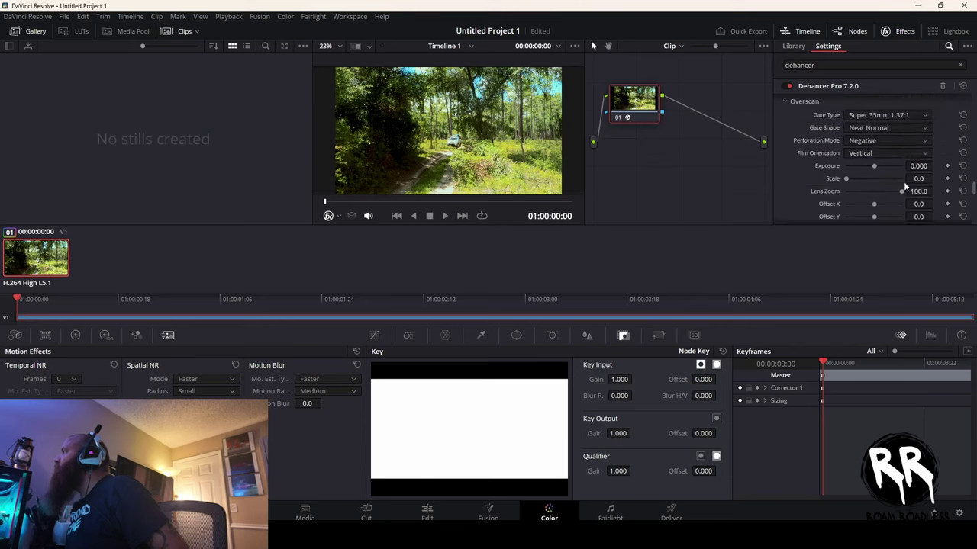
pyautogui.scroll(8, 903, 181)
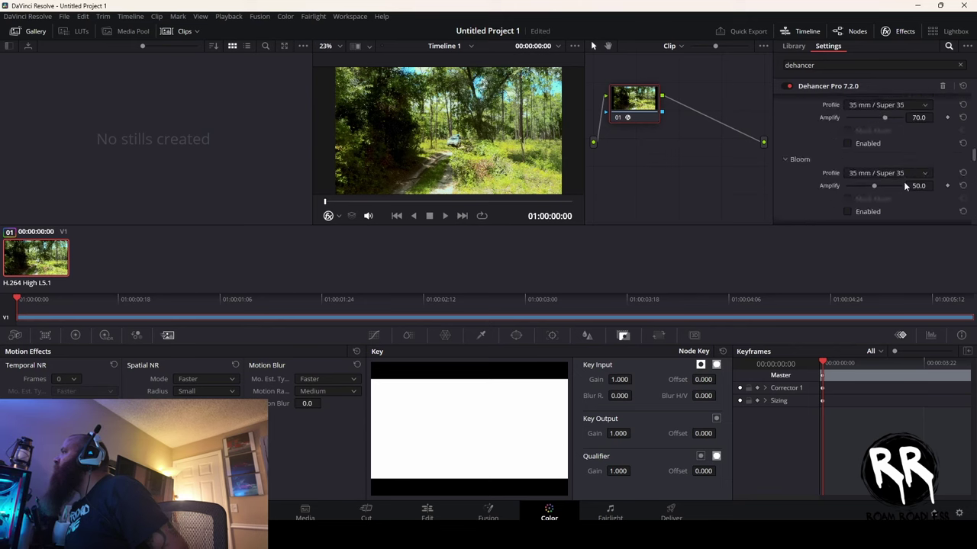
pyautogui.scroll(8, 903, 181)
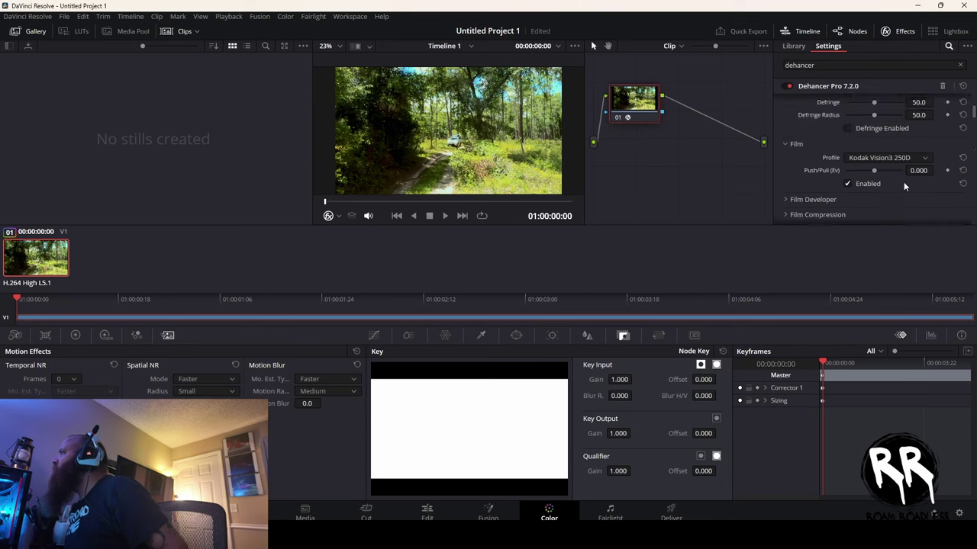
pyautogui.scroll(3, 903, 181)
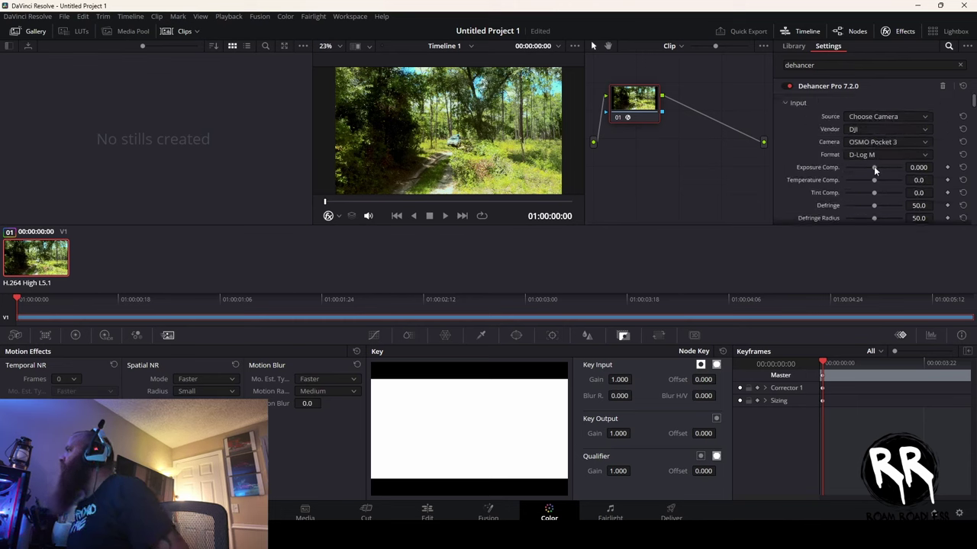
# - Raise Dehancer's input Exposure Comp. and adjust the Temperature and Tint Comp. sliders
pyautogui.moveTo(873, 167); pyautogui.dragTo(879, 218)
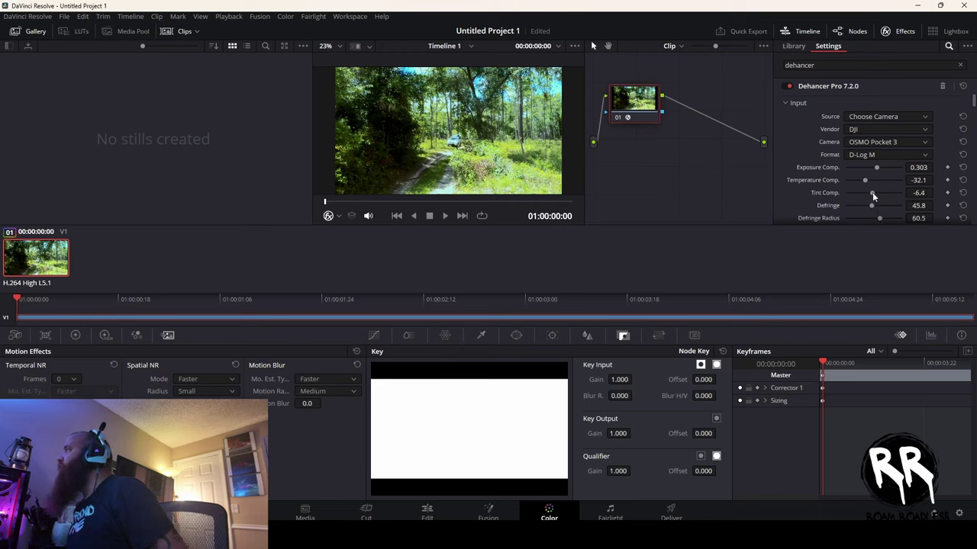
pyautogui.moveTo(872, 192); pyautogui.dragTo(872, 193)
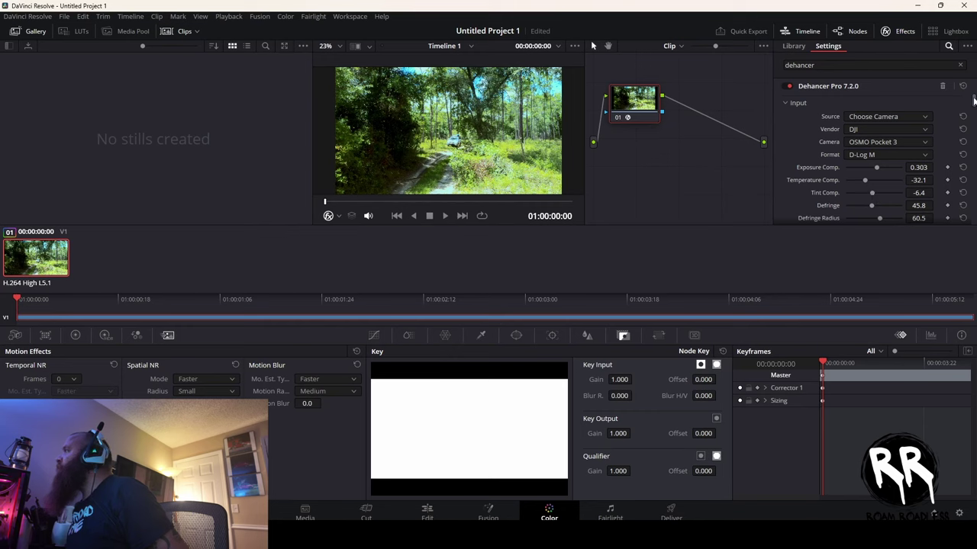
pyautogui.moveTo(973, 104); pyautogui.dragTo(971, 118)
# - After trying Kodak Gold 200, set the film stock to Fujicolor Pro 400H pushed 0.458 EV
pyautogui.click(887, 158)
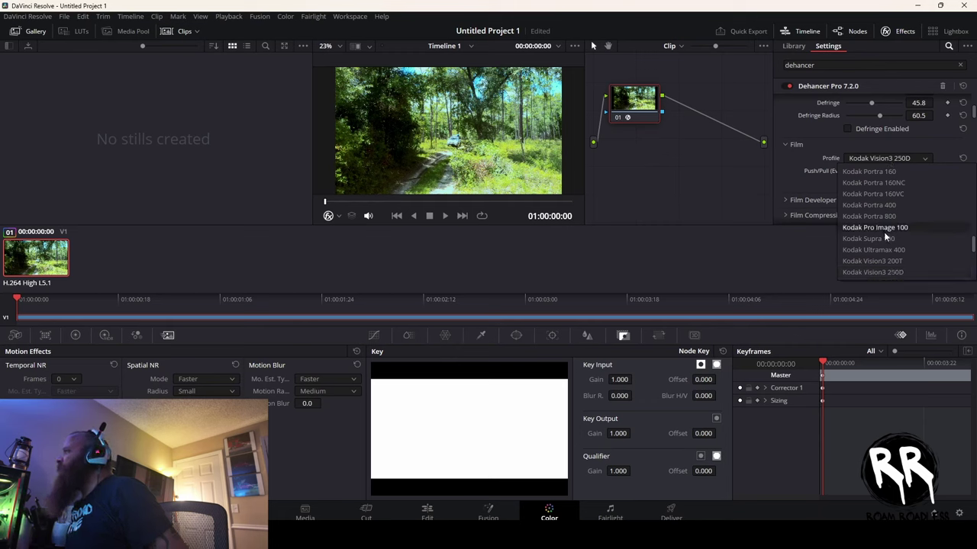
pyautogui.scroll(3, 883, 214)
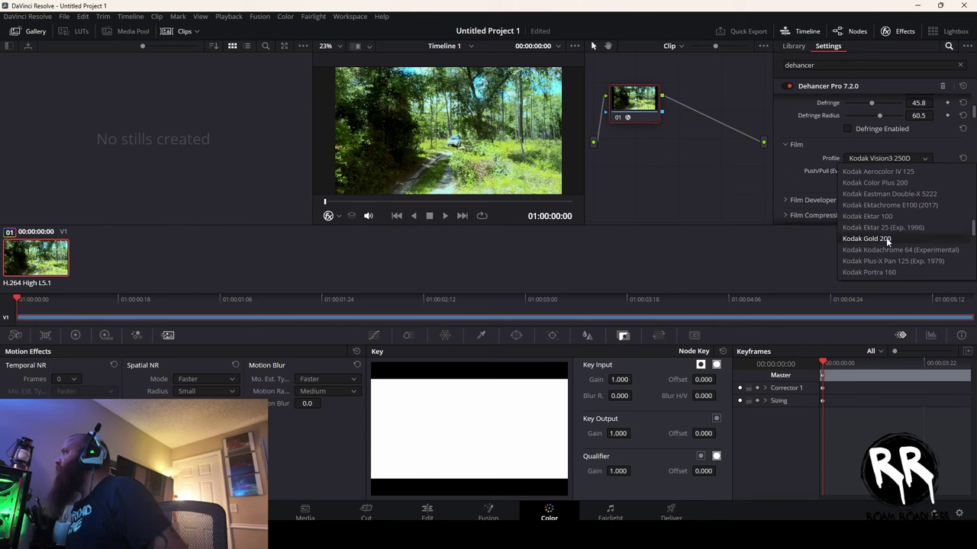
pyautogui.click(886, 238)
pyautogui.click(872, 157)
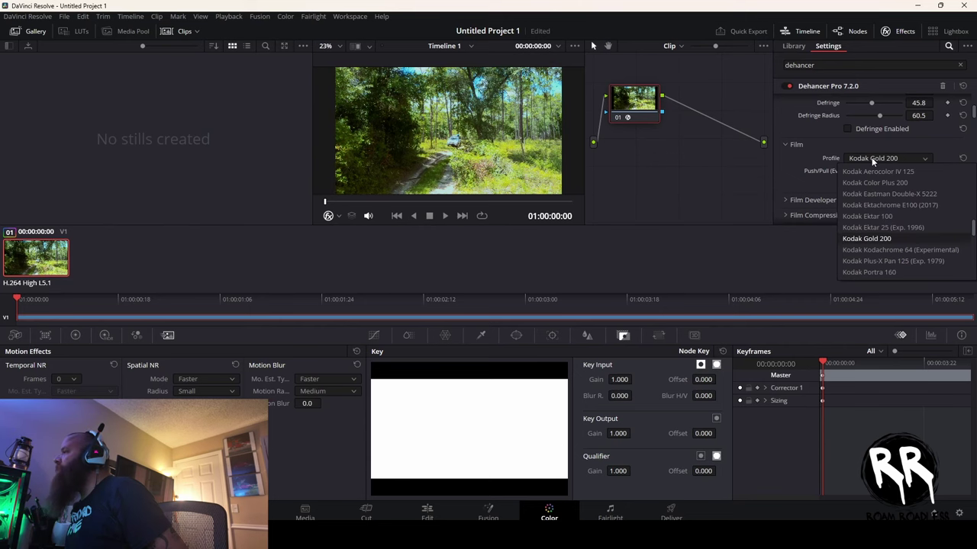
pyautogui.scroll(3, 885, 198)
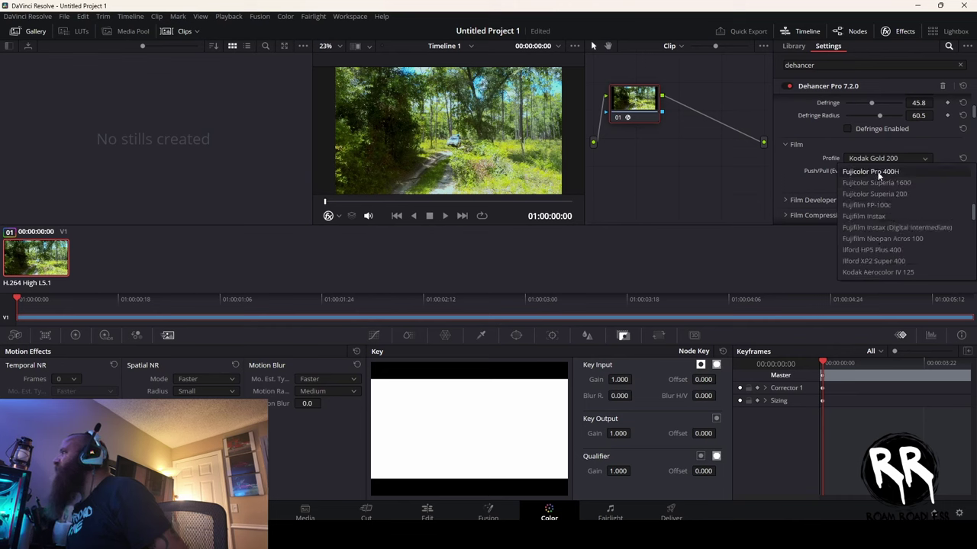
pyautogui.click(878, 173)
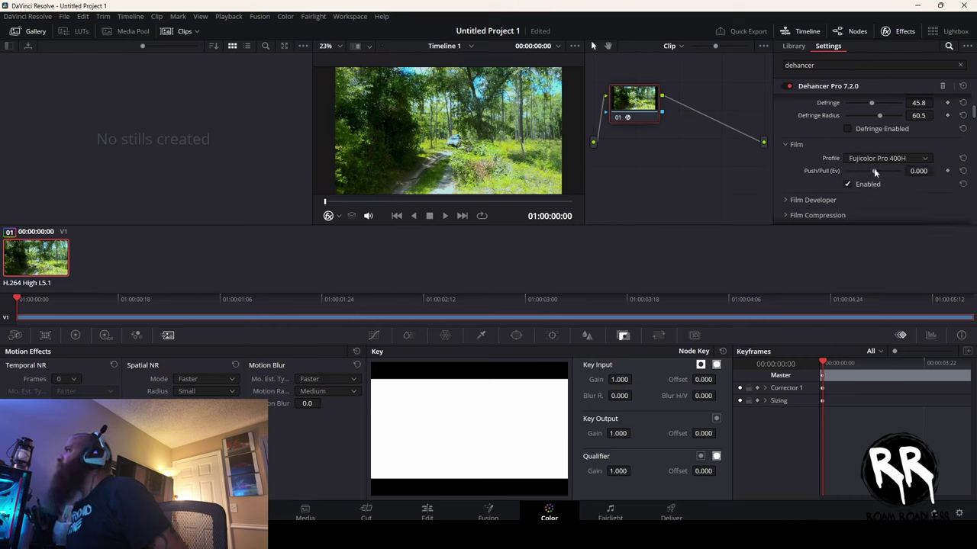
pyautogui.moveTo(873, 172)
pyautogui.mouseDown()
pyautogui.moveTo(854, 170)
pyautogui.moveTo(879, 178)
pyautogui.mouseUp()
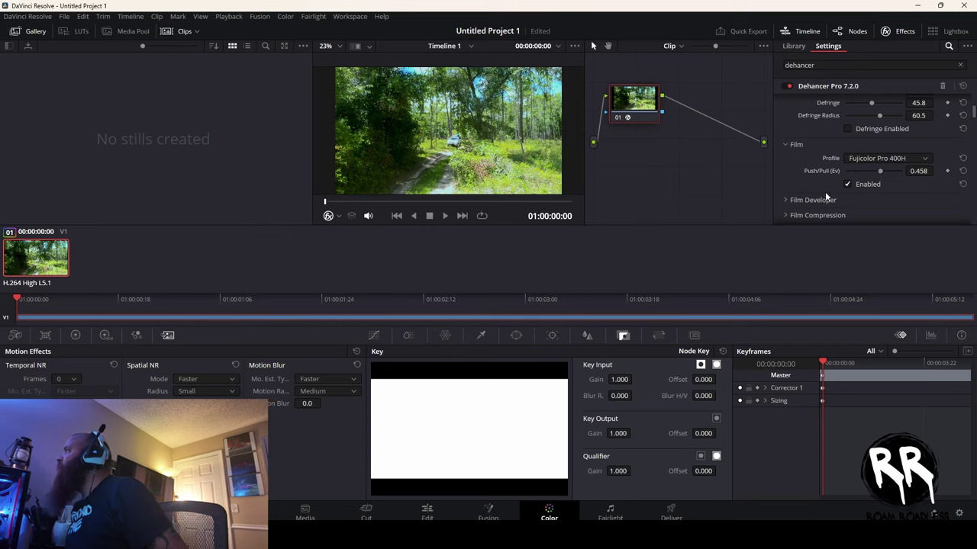
# - Expand Film Developer and drop Contrast Boost to about -21.1, back at the Film section
pyautogui.click(783, 200)
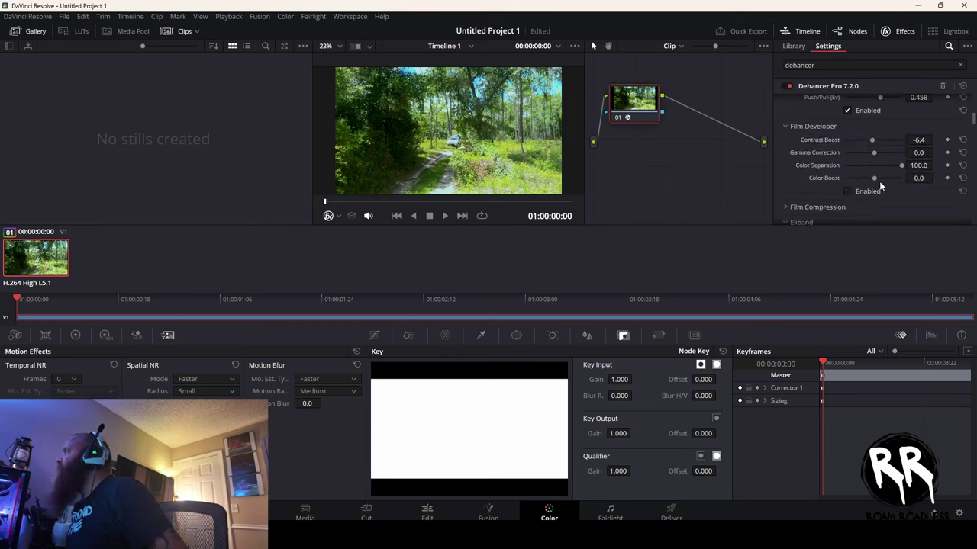
pyautogui.moveTo(874, 140)
pyautogui.mouseDown()
pyautogui.moveTo(884, 143)
pyautogui.moveTo(863, 142)
pyautogui.moveTo(867, 150)
pyautogui.mouseUp()
pyautogui.scroll(3, 846, 186)
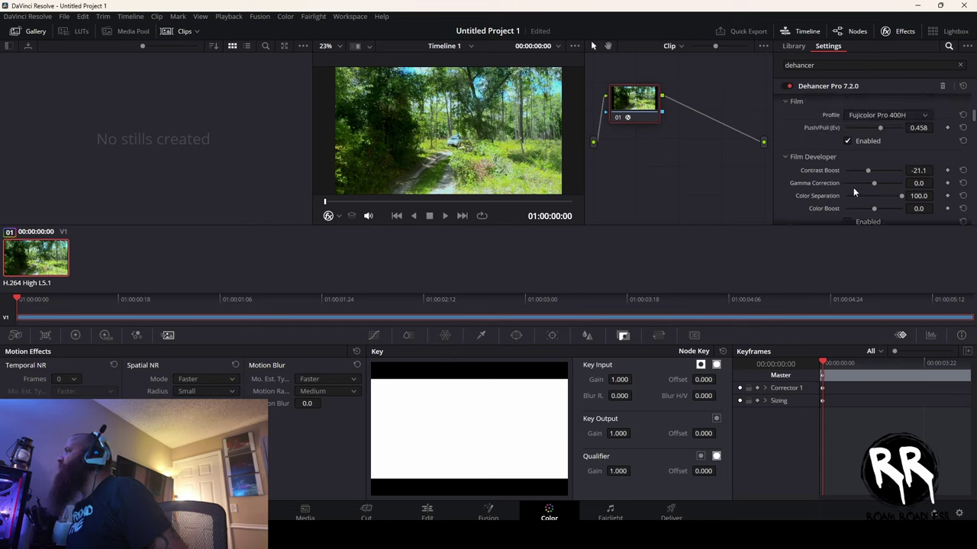
pyautogui.scroll(1, 851, 171)
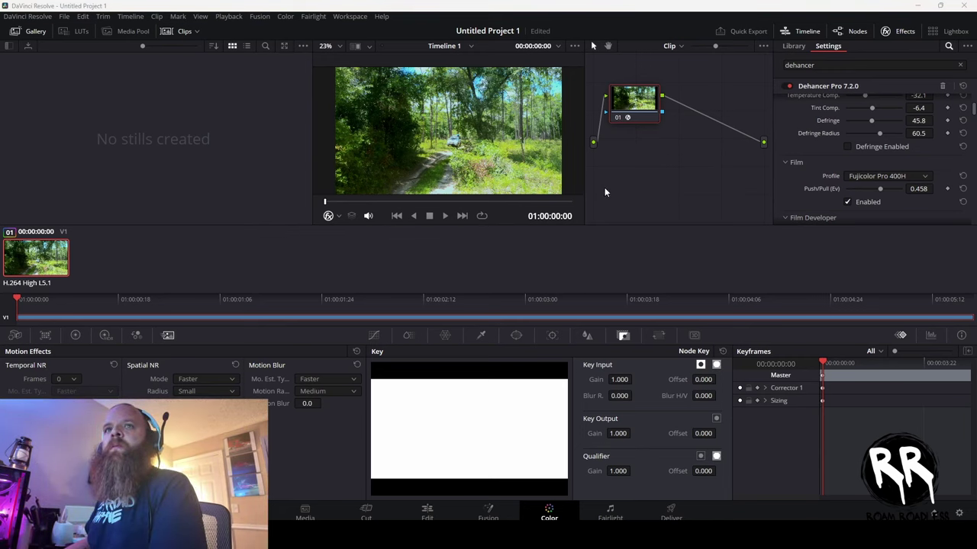
# - Replace the Fujicolor Pro 400H film profile with Kodak Vision3 50D
pyautogui.click(879, 175)
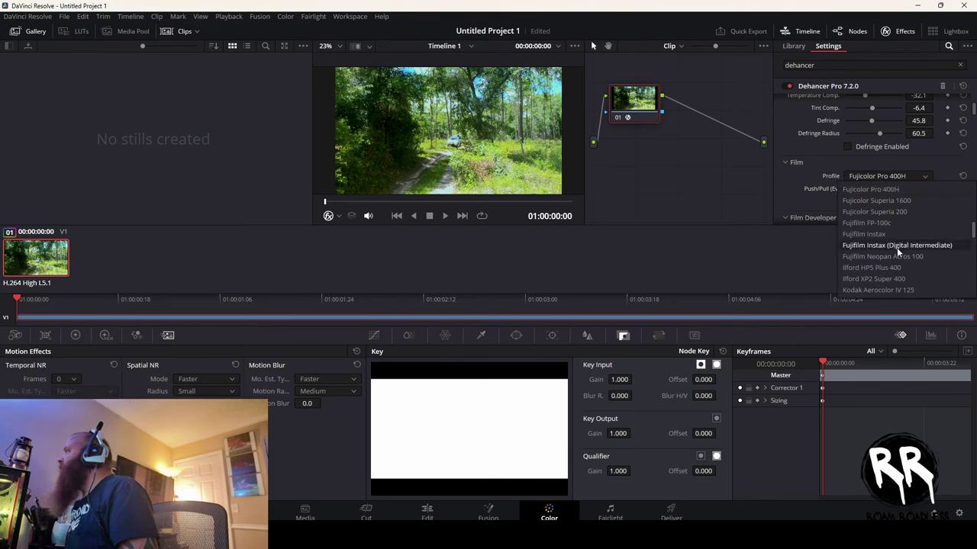
pyautogui.scroll(-2, 897, 247)
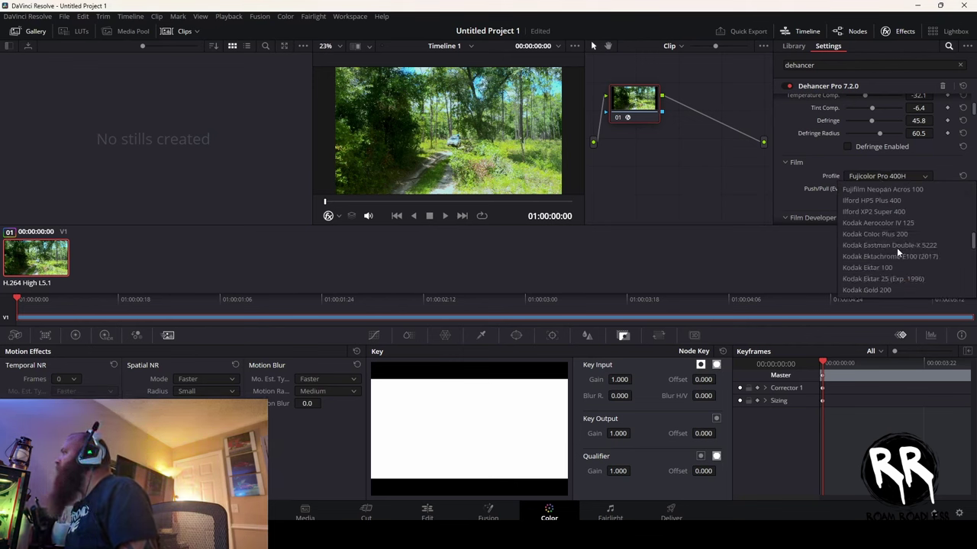
pyautogui.scroll(-1, 896, 247)
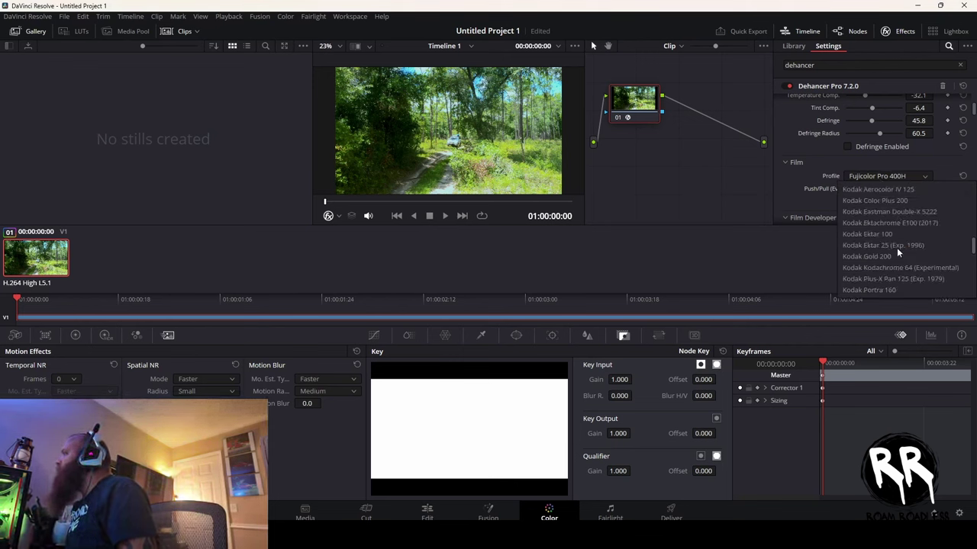
pyautogui.scroll(-3, 896, 247)
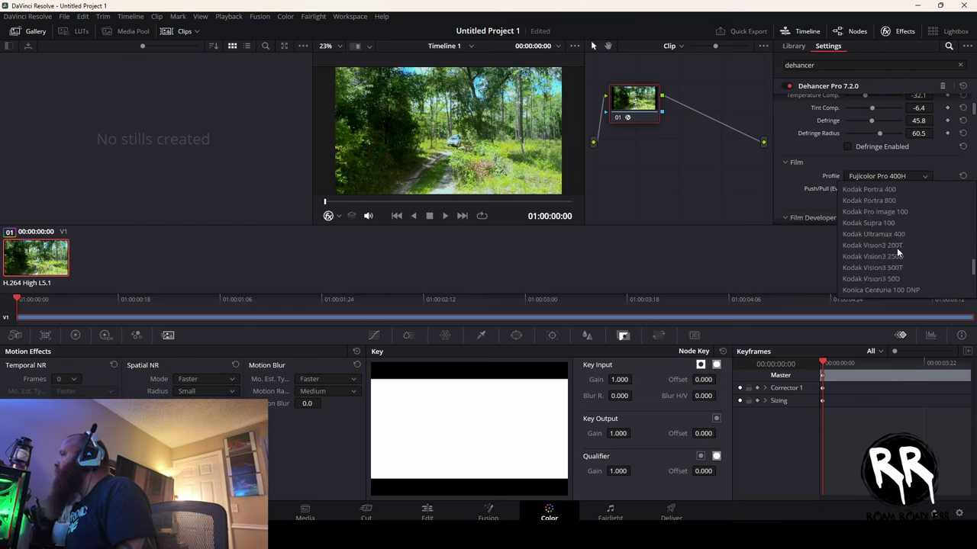
pyautogui.scroll(-2, 896, 247)
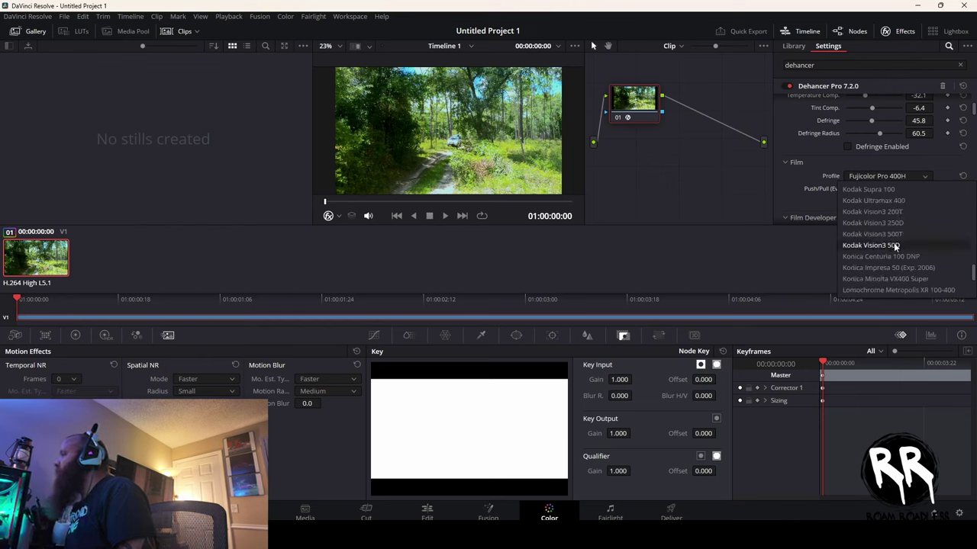
pyautogui.click(891, 245)
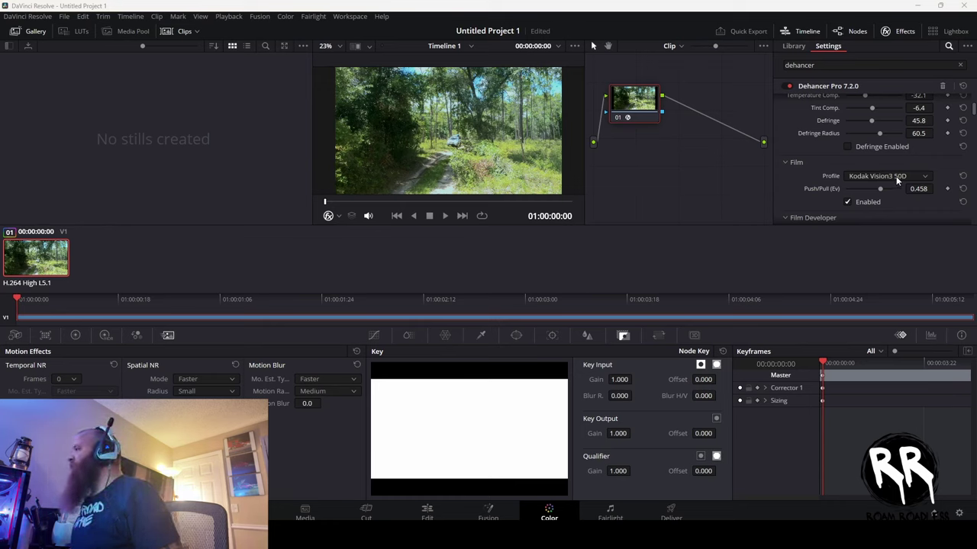
pyautogui.scroll(4, 895, 179)
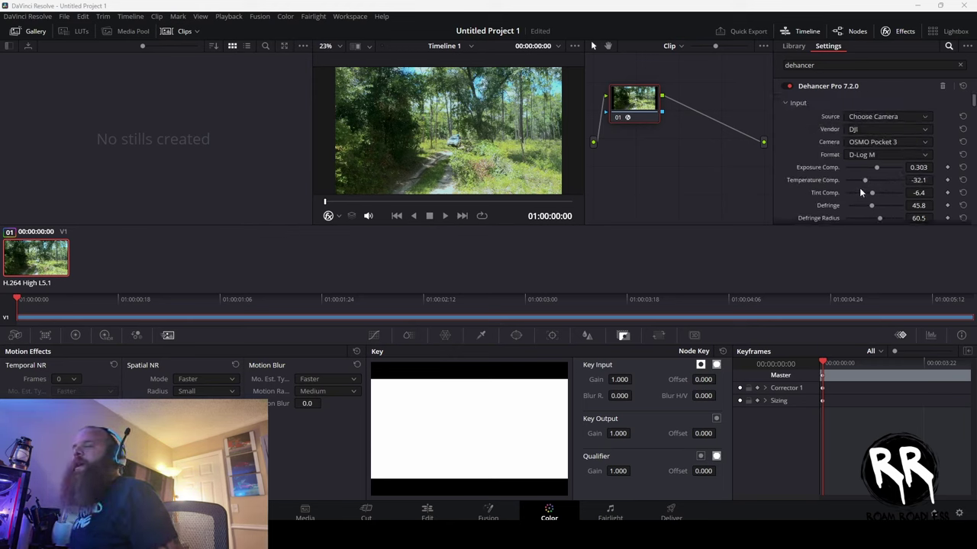
# - Change the Print profile from Linear to Kodak 2383 Print Film
pyautogui.scroll(-8, 860, 186)
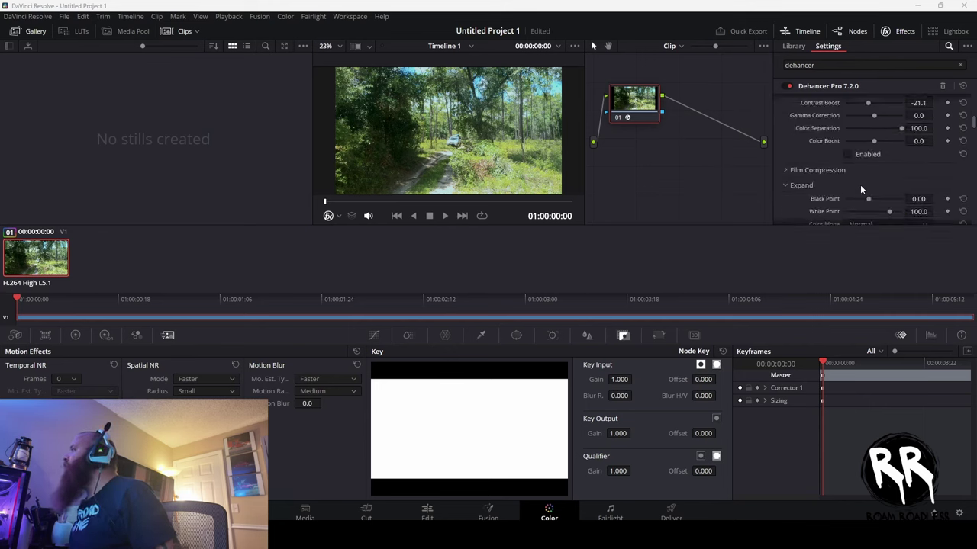
pyautogui.scroll(-5, 859, 185)
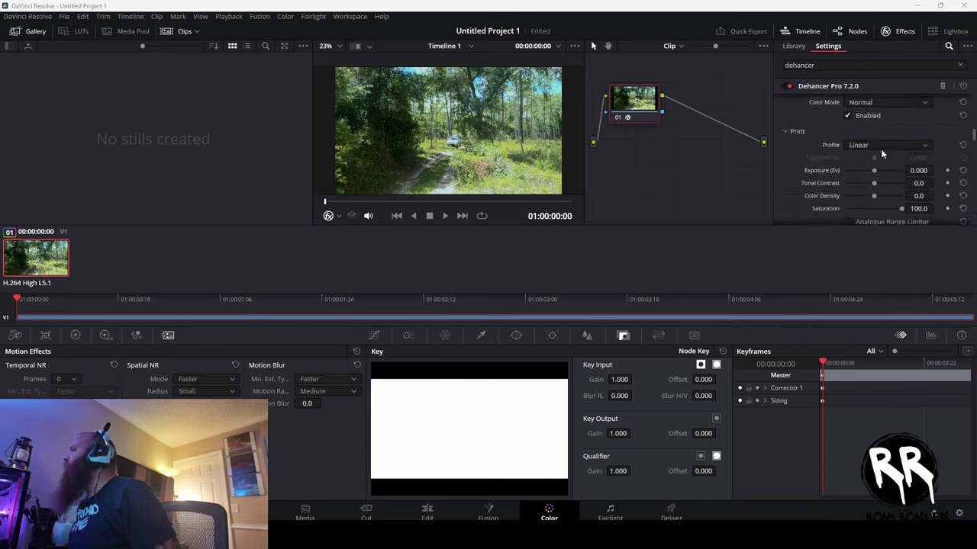
pyautogui.click(882, 144)
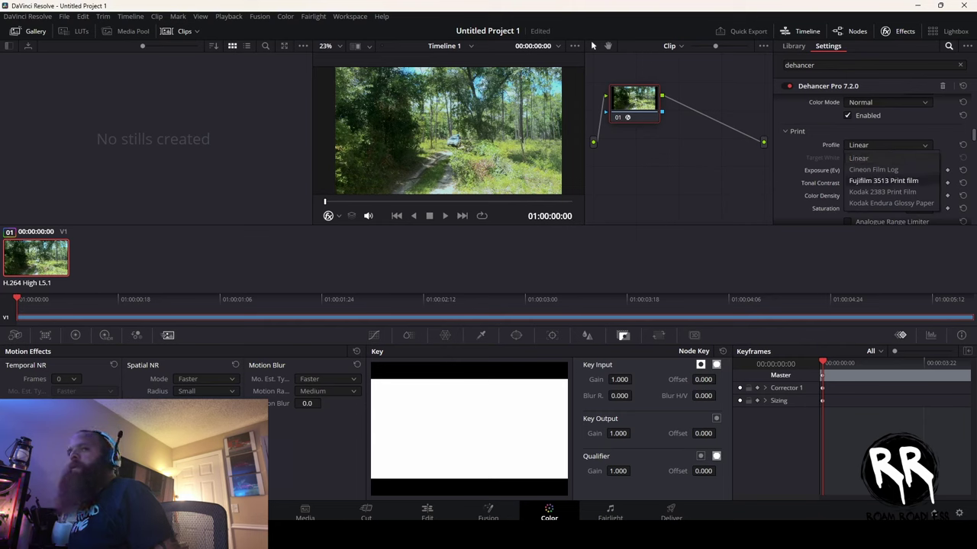
pyautogui.press('Escape')
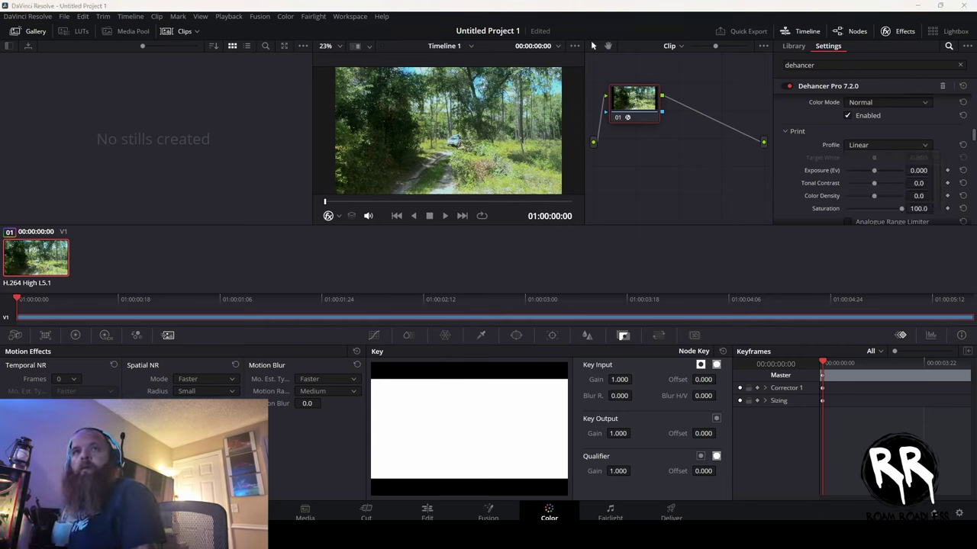
pyautogui.click(877, 143)
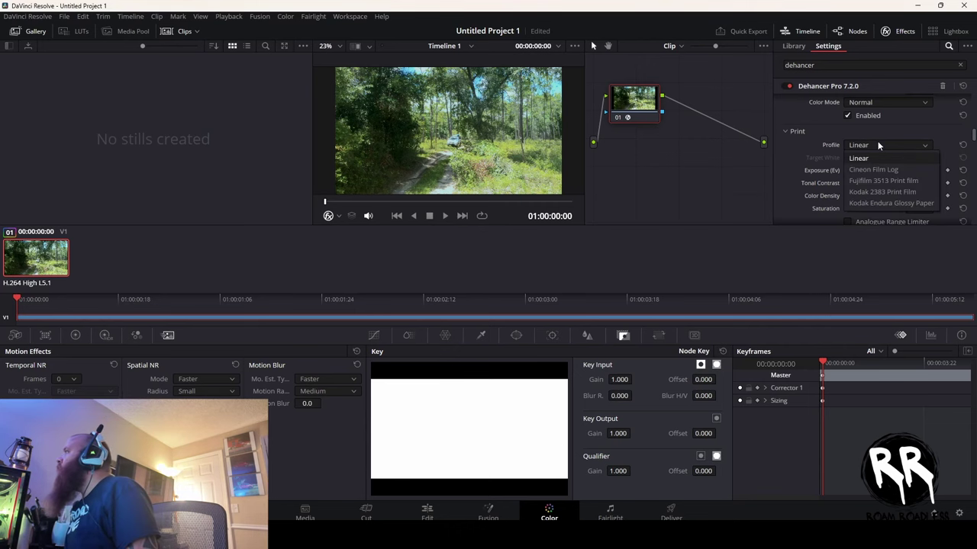
pyautogui.click(886, 192)
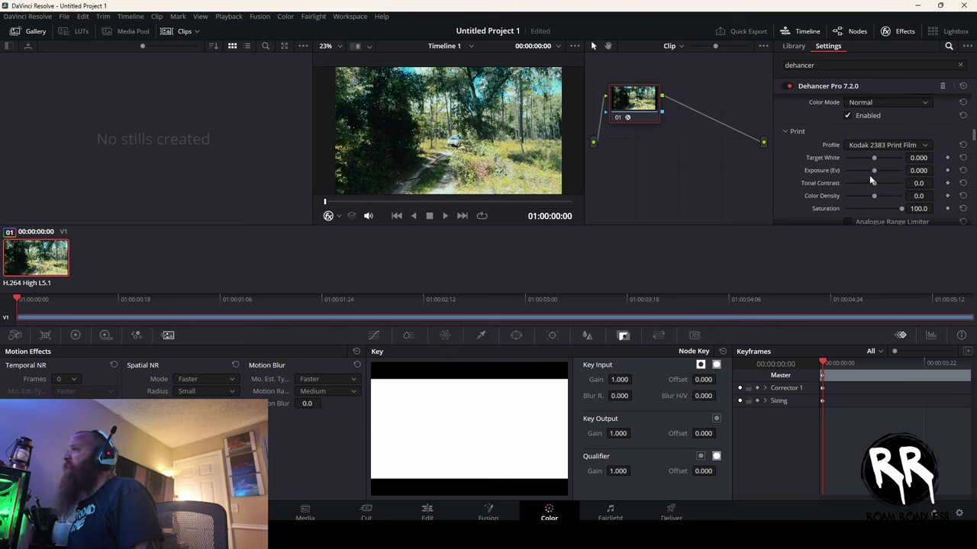
pyautogui.scroll(5, 853, 181)
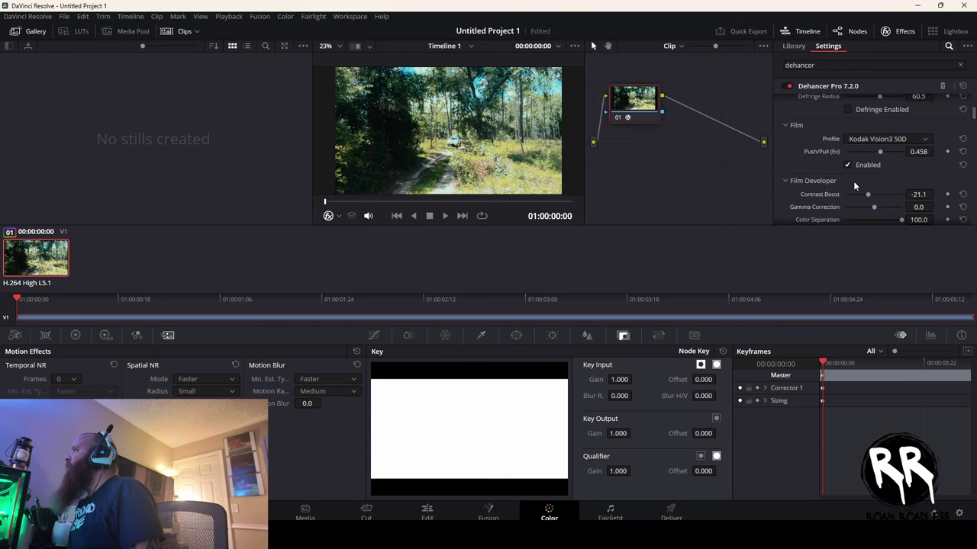
# - Pick Kodak Vision3 250D as the film profile in the Film section
pyautogui.scroll(2, 858, 168)
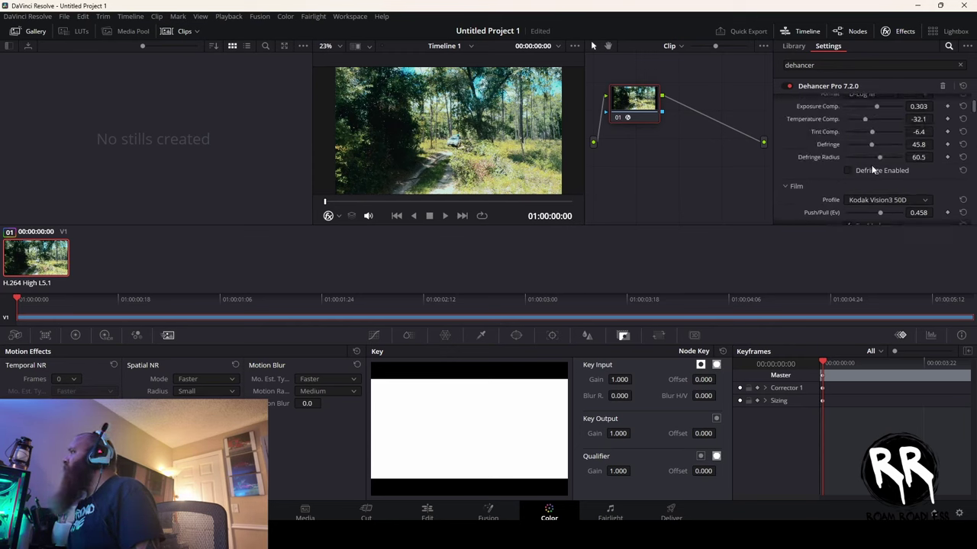
pyautogui.click(898, 200)
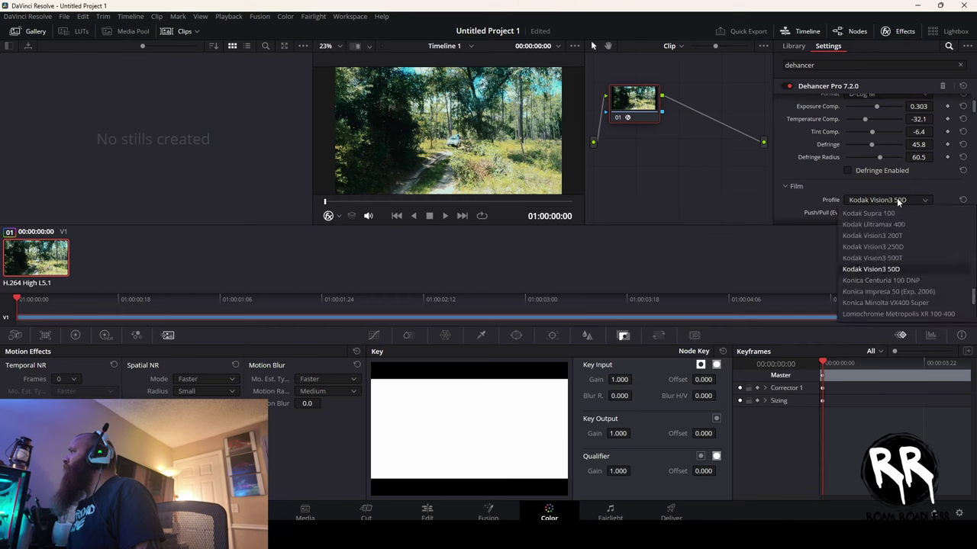
pyautogui.click(896, 248)
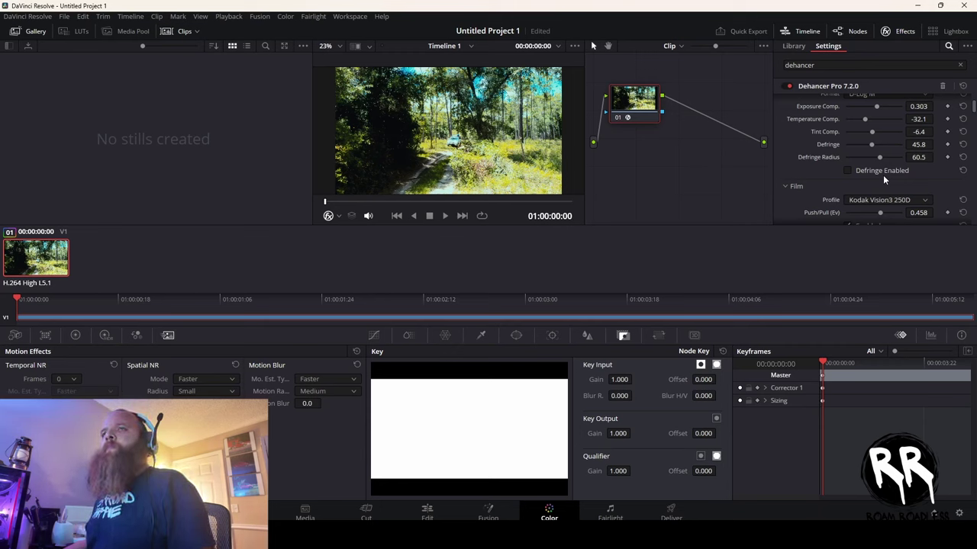
# - Set the print stage to Target White -0.166, Exposure 0.468, Tonal Contrast -13.3, Saturation 100
pyautogui.scroll(2, 883, 175)
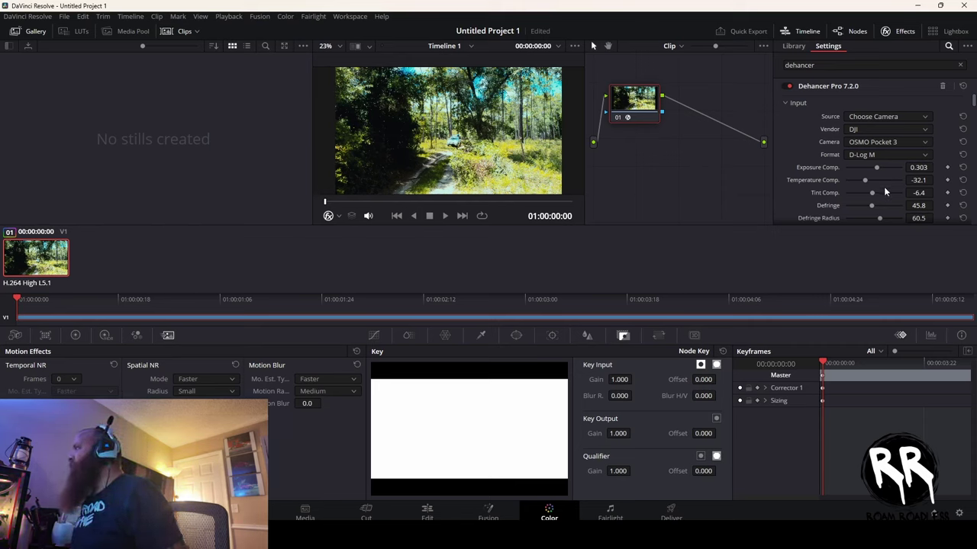
pyautogui.scroll(-8, 885, 191)
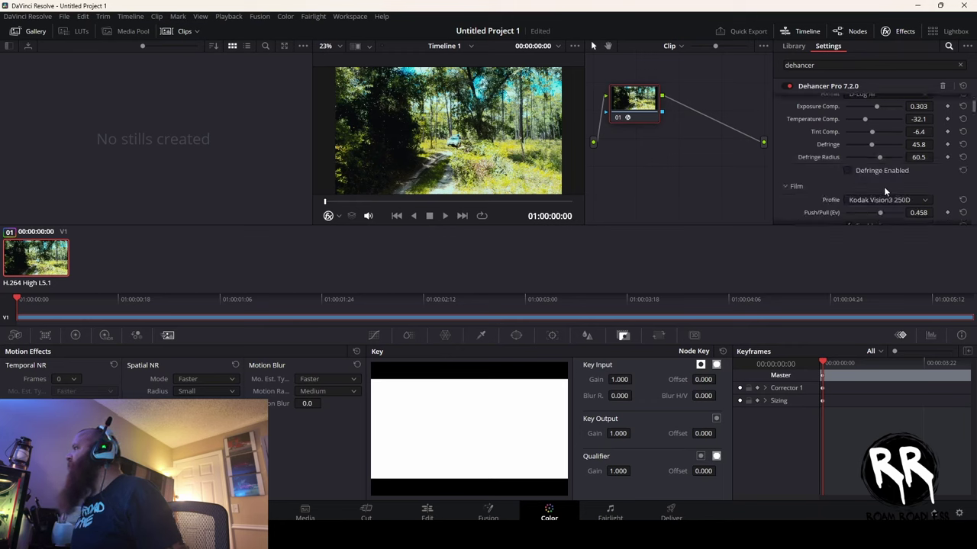
pyautogui.scroll(-8, 885, 192)
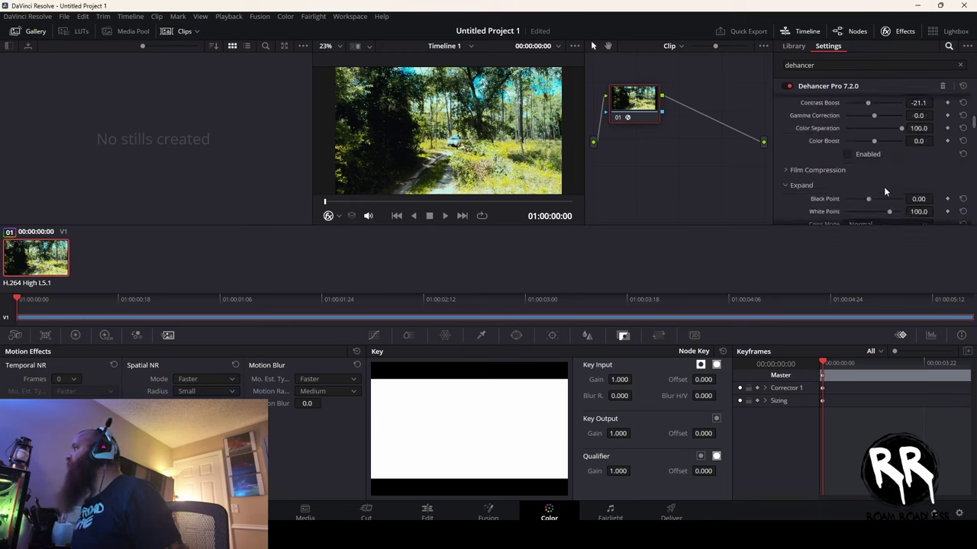
pyautogui.scroll(-2, 885, 192)
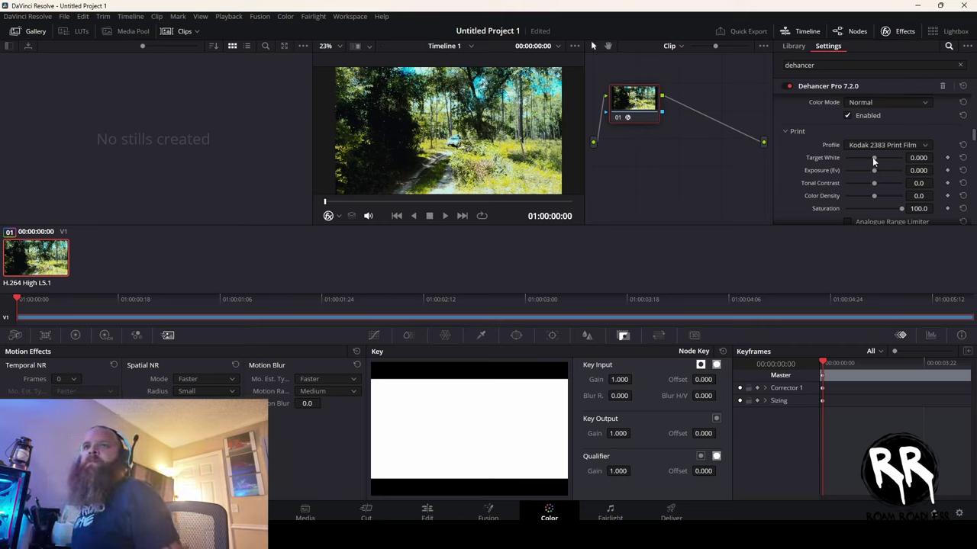
pyautogui.moveTo(872, 157)
pyautogui.mouseDown()
pyautogui.moveTo(842, 155)
pyautogui.moveTo(873, 166)
pyautogui.moveTo(844, 168)
pyautogui.moveTo(882, 177)
pyautogui.moveTo(874, 184)
pyautogui.moveTo(883, 187)
pyautogui.moveTo(856, 186)
pyautogui.moveTo(866, 192)
pyautogui.moveTo(877, 169)
pyautogui.mouseUp()
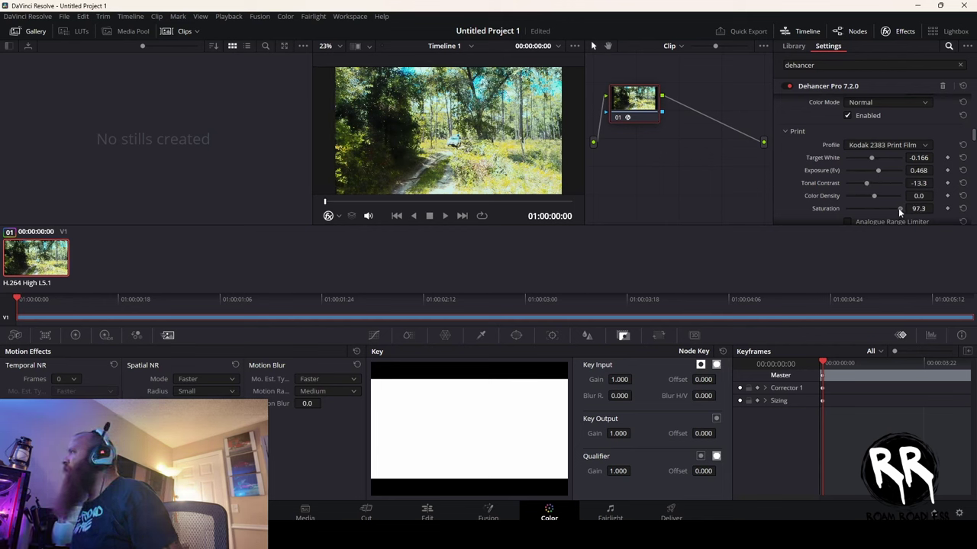
pyautogui.moveTo(898, 208)
pyautogui.mouseDown()
pyautogui.moveTo(839, 206)
pyautogui.moveTo(902, 209)
pyautogui.mouseUp()
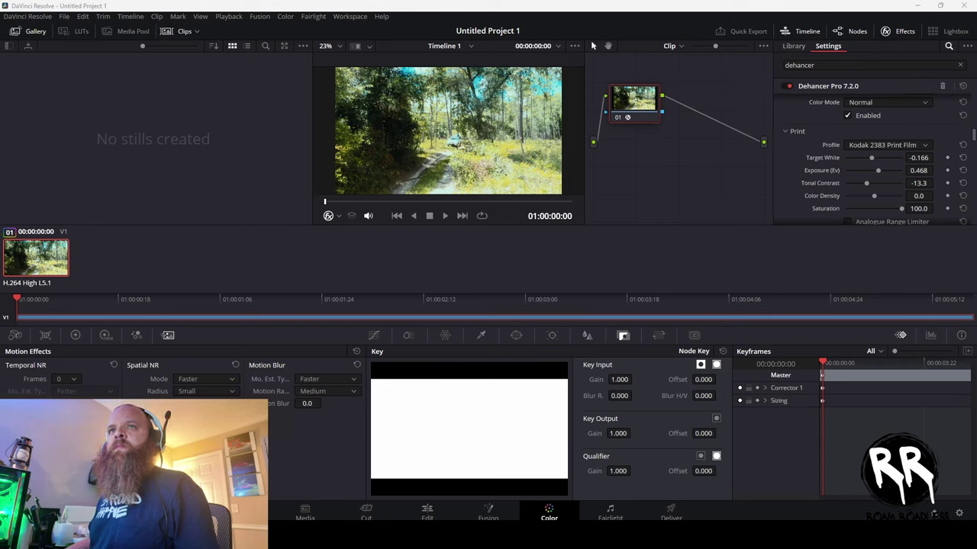
# - Play the graded forest clip and stop at 01:00:03:06 to review the look
pyautogui.rightClick(666, 137)
pyautogui.click(451, 216)
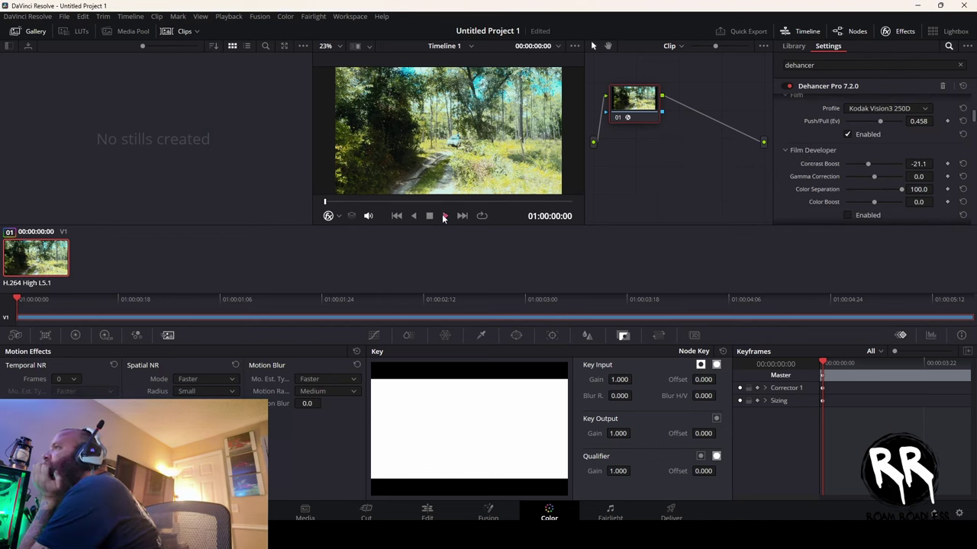
pyautogui.click(444, 216)
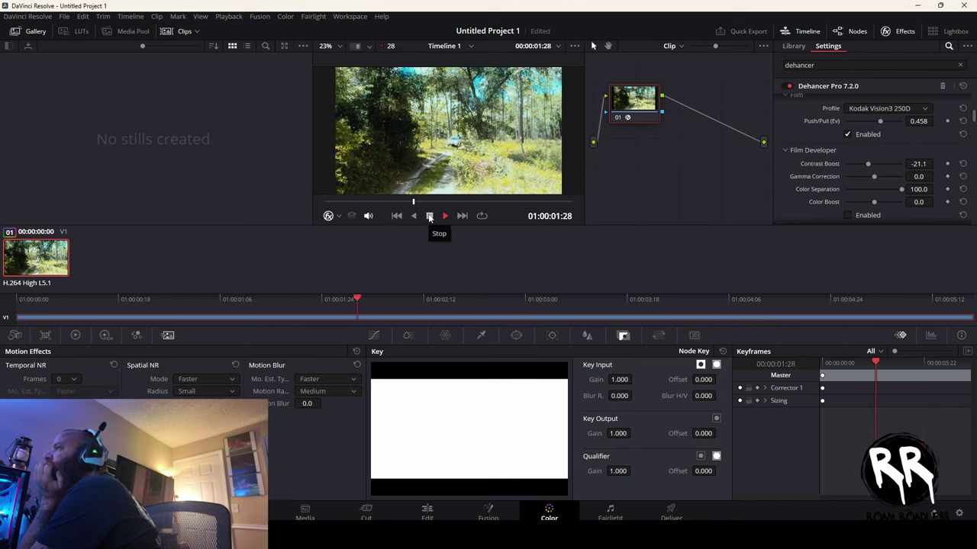
pyautogui.click(429, 216)
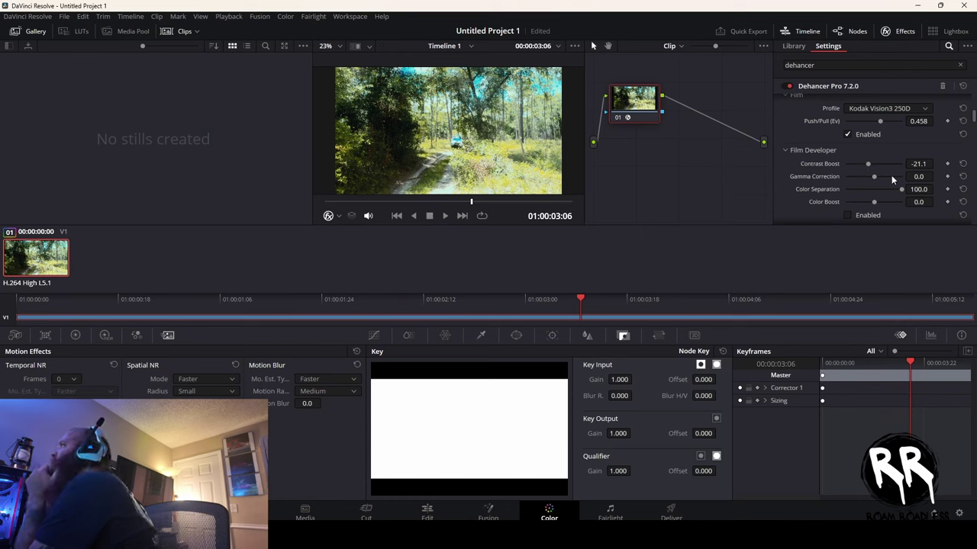
pyautogui.scroll(1, 891, 174)
pyautogui.scroll(4, 891, 175)
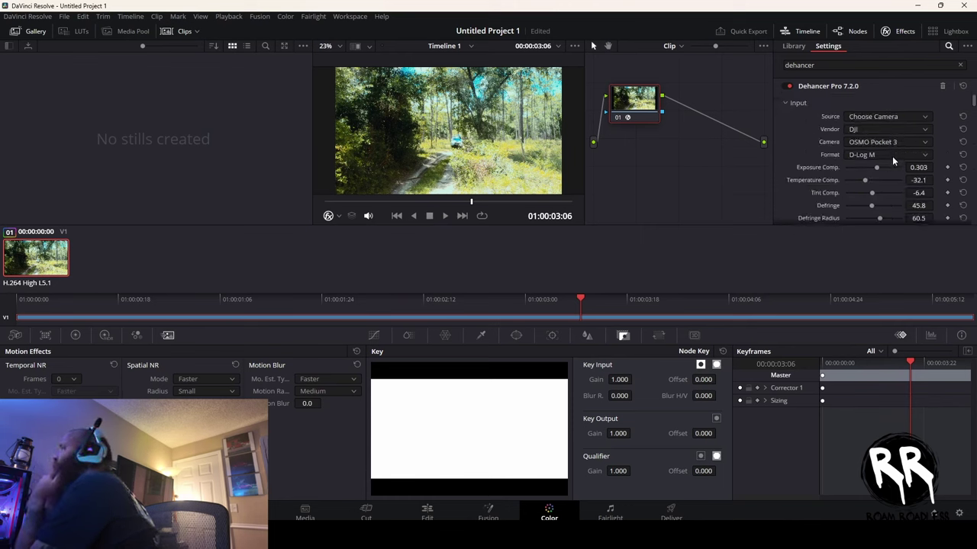
pyautogui.scroll(-4, 882, 197)
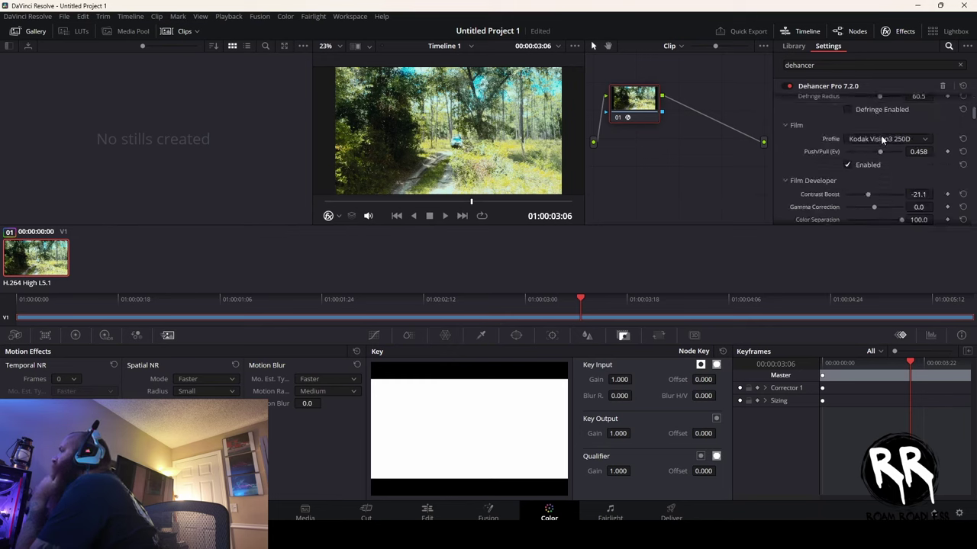
# - Audition Kodak Supra 100 and Kodak Ultramax 400, then settle on Konica Minolta VX400 Super
pyautogui.click(882, 138)
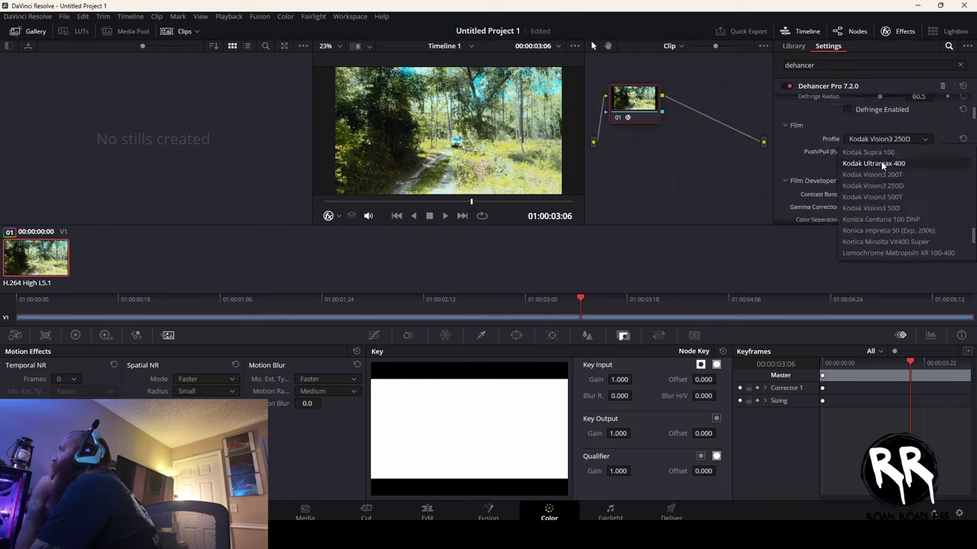
pyautogui.click(877, 153)
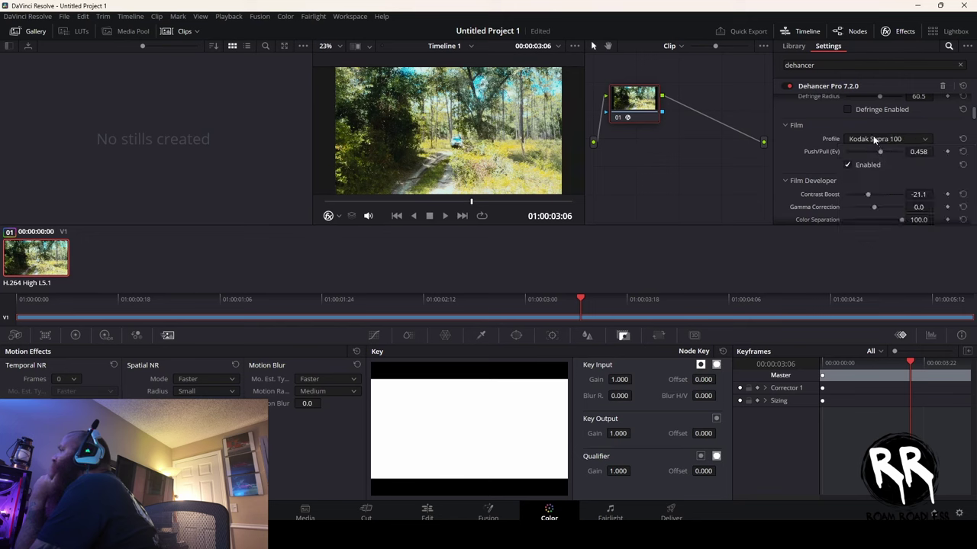
pyautogui.click(872, 135)
pyautogui.click(878, 158)
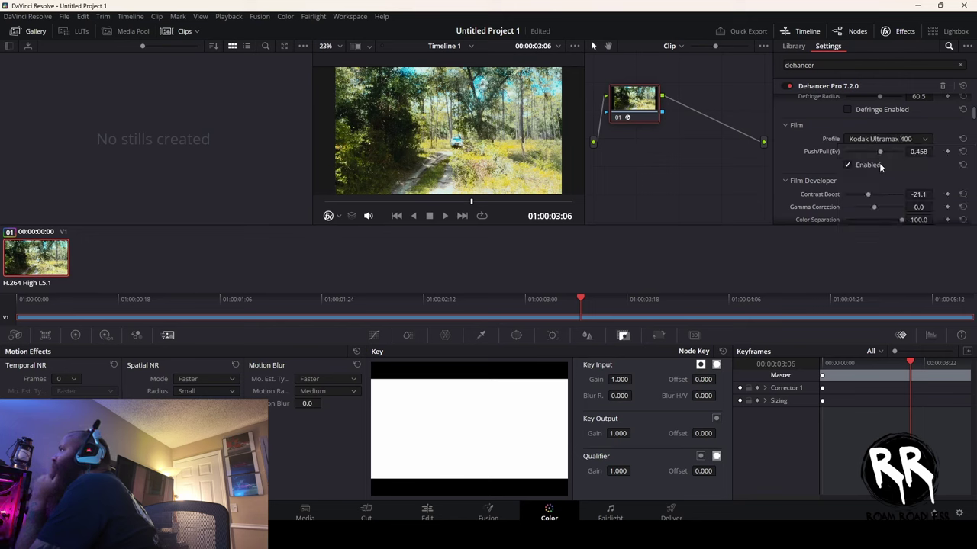
pyautogui.click(876, 140)
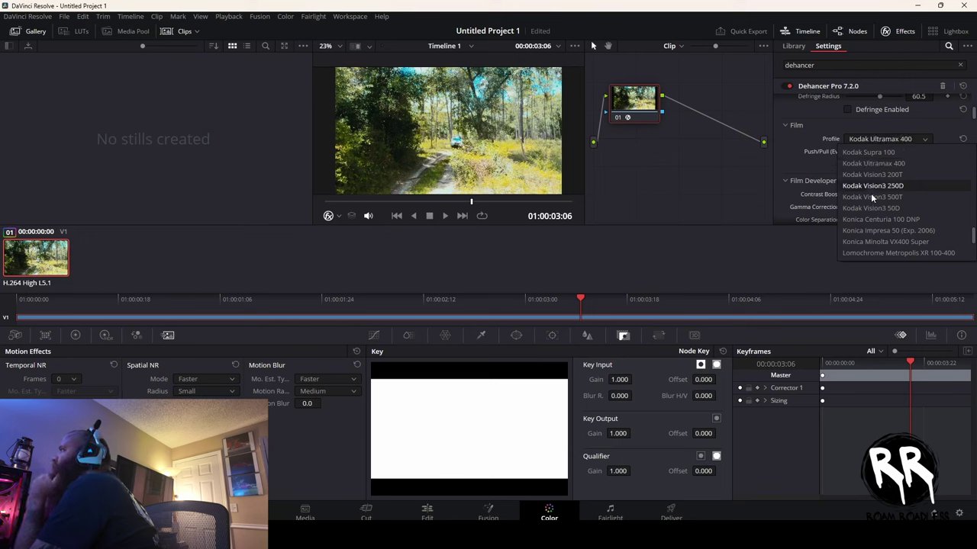
pyautogui.click(879, 241)
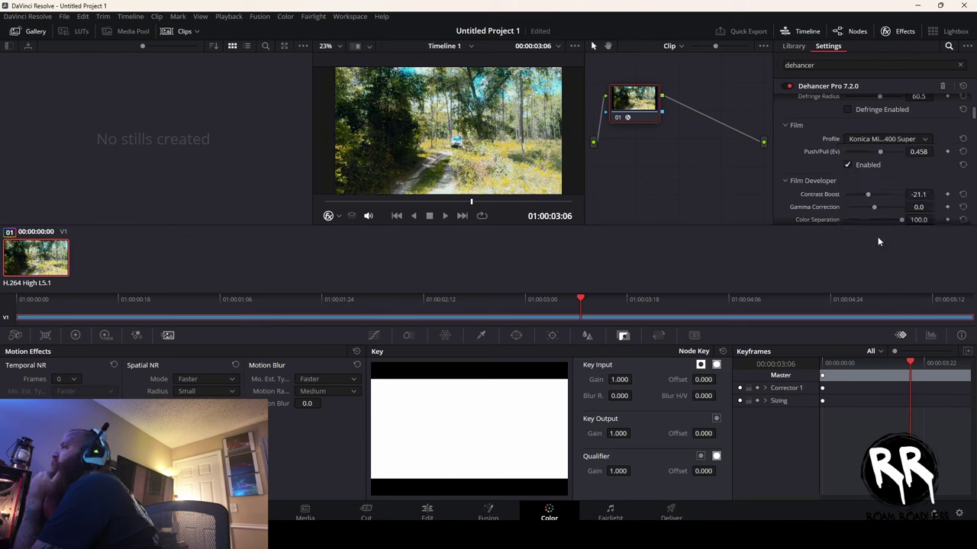
pyautogui.scroll(-1, 879, 200)
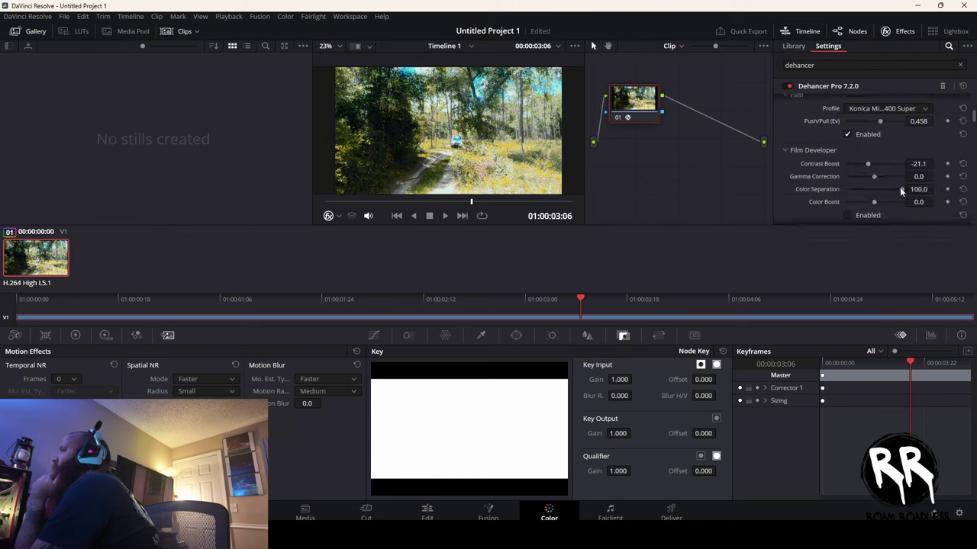
# - Raise Contrast Boost to 45 and enable Film Developer
pyautogui.moveTo(900, 189); pyautogui.dragTo(886, 167)
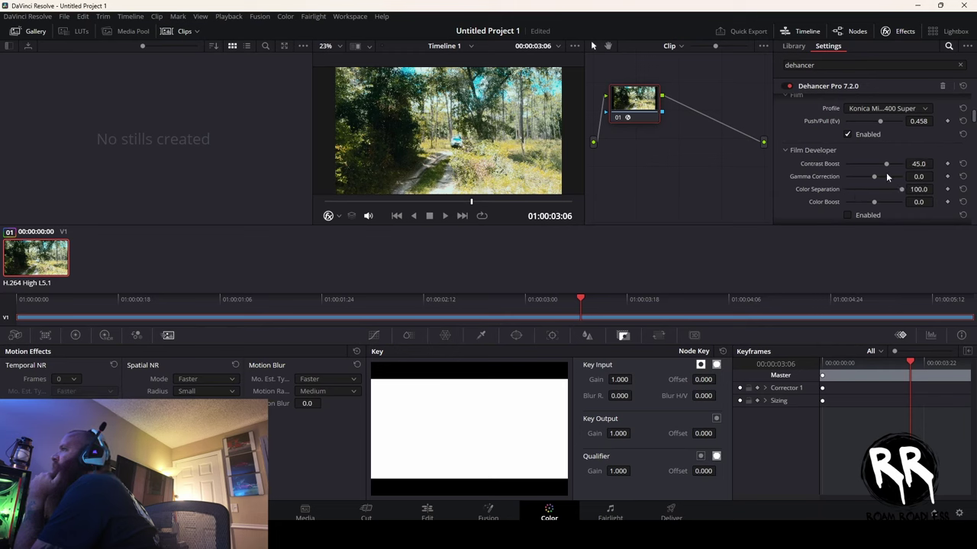
pyautogui.scroll(-2, 886, 176)
pyautogui.click(851, 152)
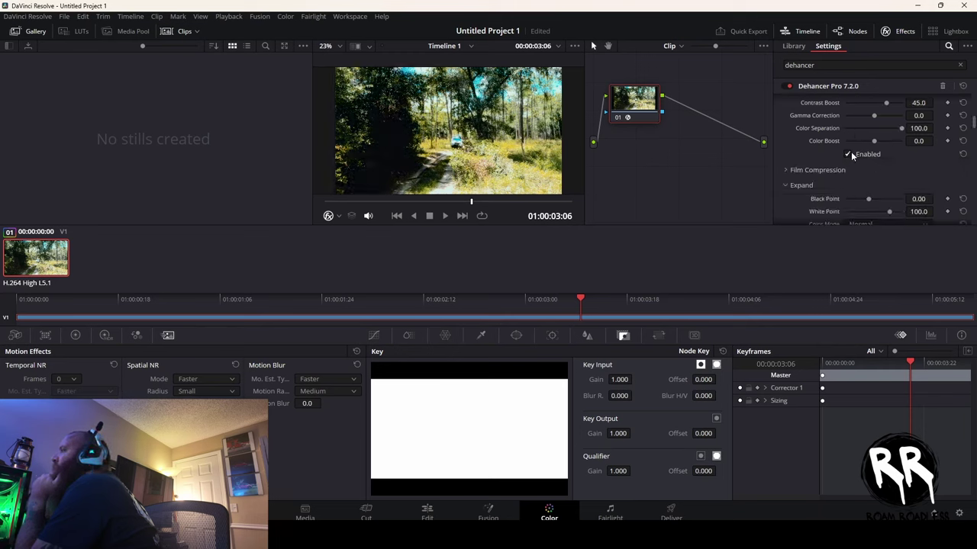
# - Set Film Compression Impact to 62.4 and reduce its Color Density
pyautogui.click(790, 169)
pyautogui.scroll(-1, 789, 170)
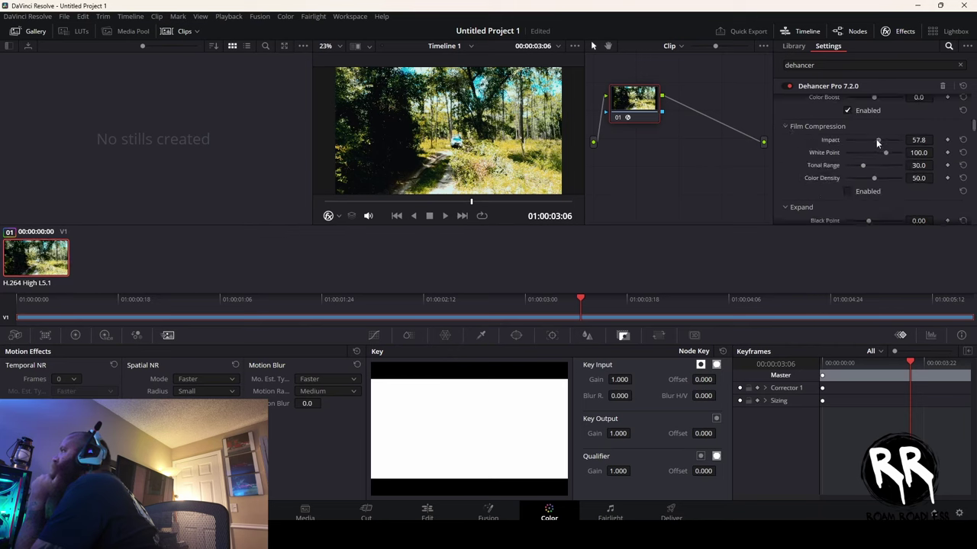
pyautogui.moveTo(873, 139)
pyautogui.mouseDown()
pyautogui.moveTo(863, 139)
pyautogui.moveTo(875, 148)
pyautogui.mouseUp()
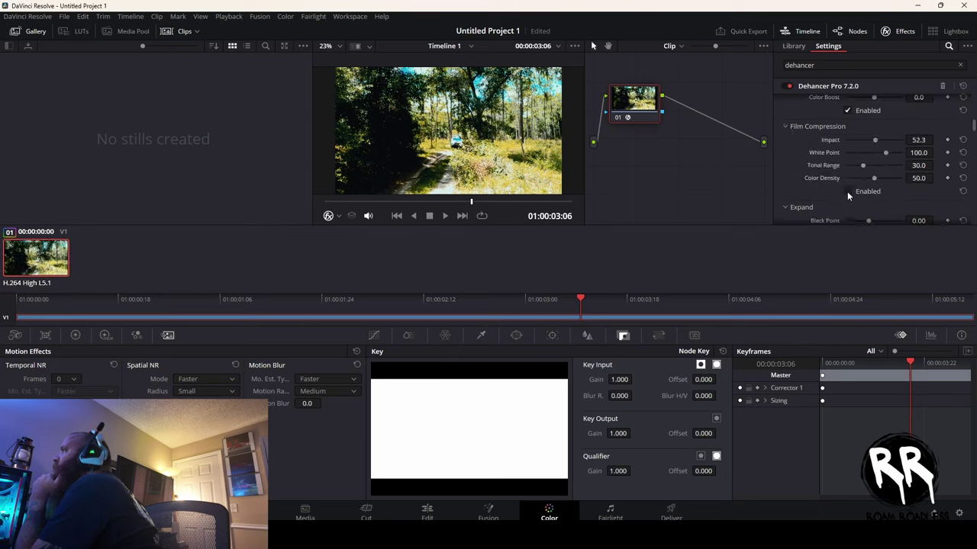
pyautogui.moveTo(874, 140); pyautogui.dragTo(878, 141)
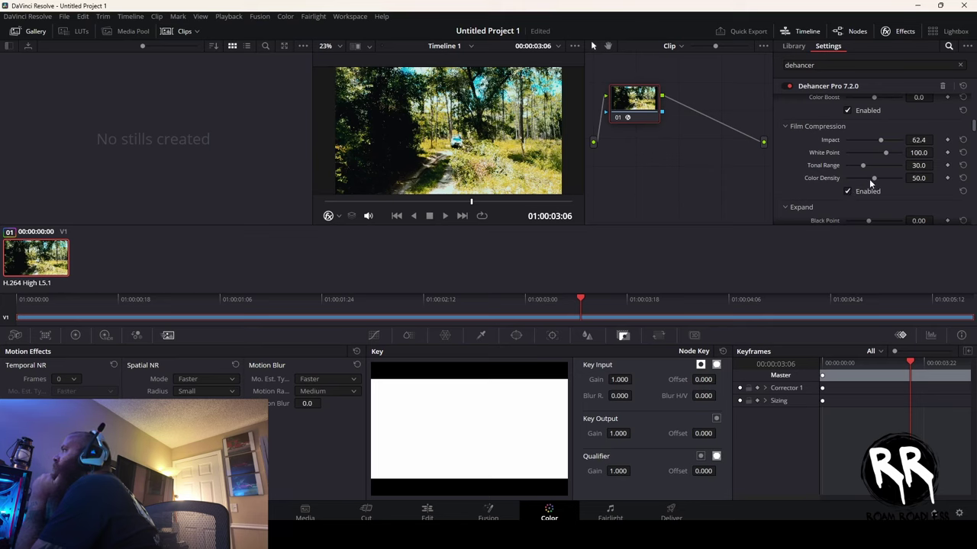
pyautogui.moveTo(872, 178)
pyautogui.mouseDown()
pyautogui.moveTo(846, 177)
pyautogui.moveTo(861, 180)
pyautogui.mouseUp()
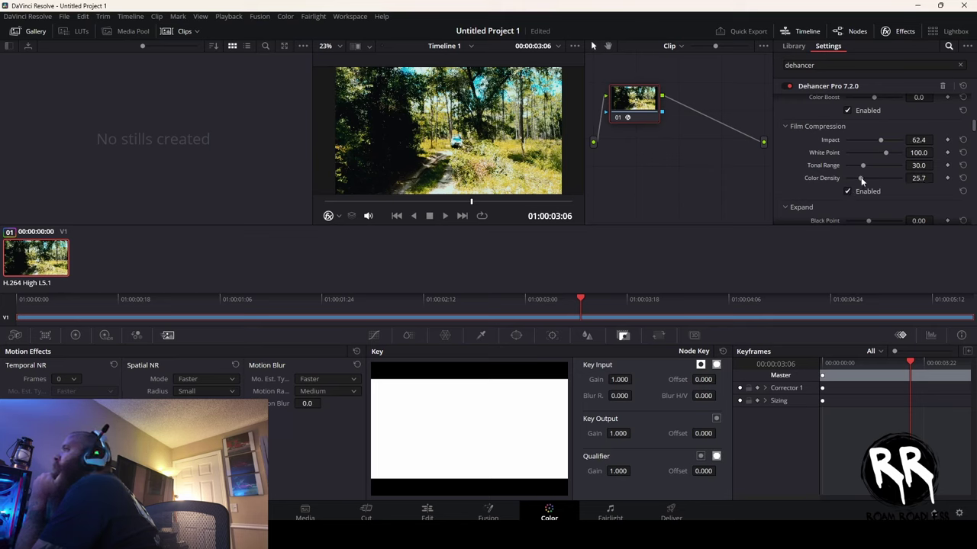
# - Enable Defringe on the clip, at 45.8 with radius 60.5
pyautogui.scroll(3, 897, 196)
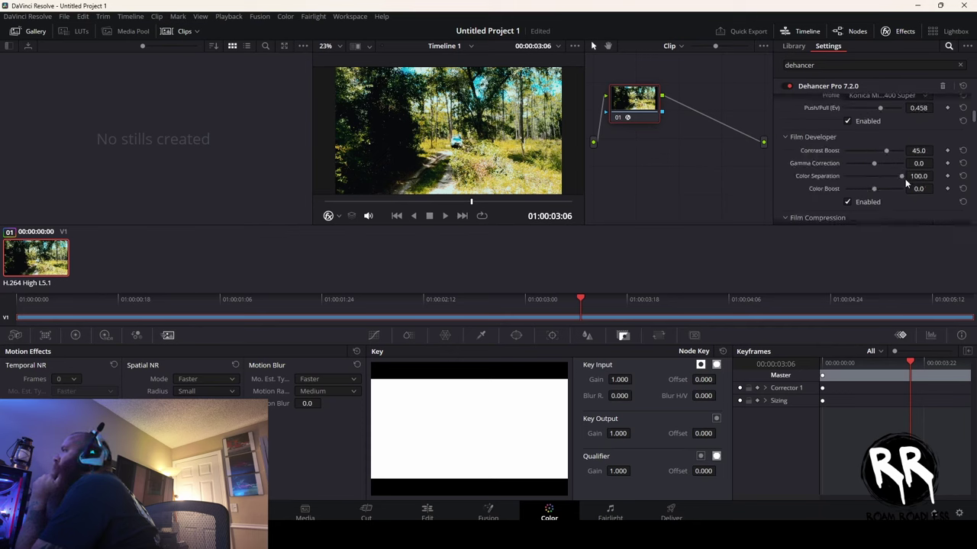
pyautogui.scroll(5, 863, 192)
pyautogui.scroll(3, 863, 192)
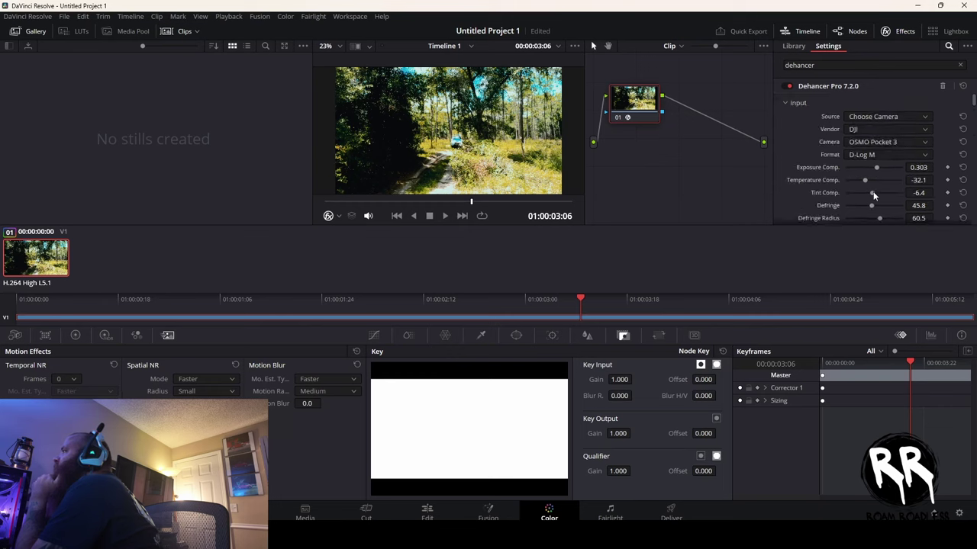
pyautogui.scroll(-2, 874, 196)
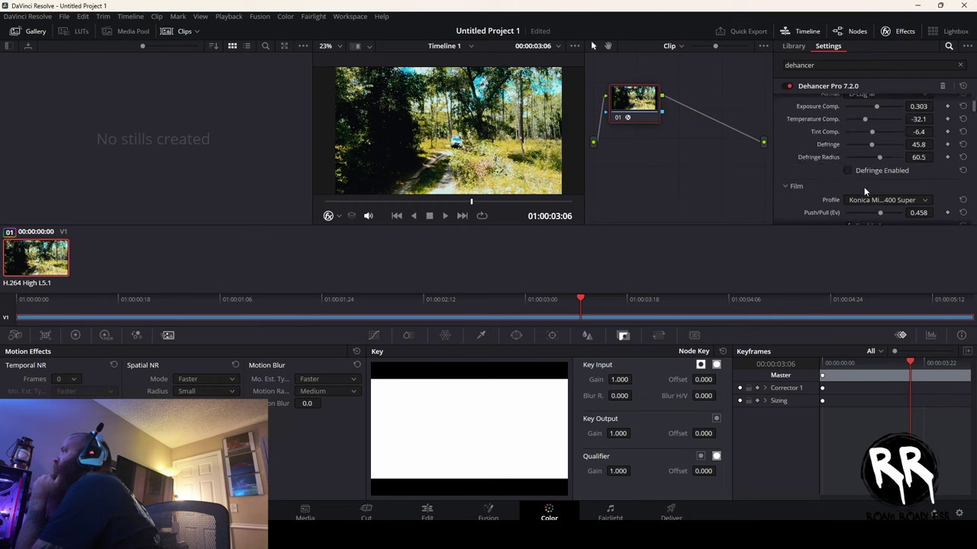
pyautogui.click(848, 170)
pyautogui.scroll(2, 879, 183)
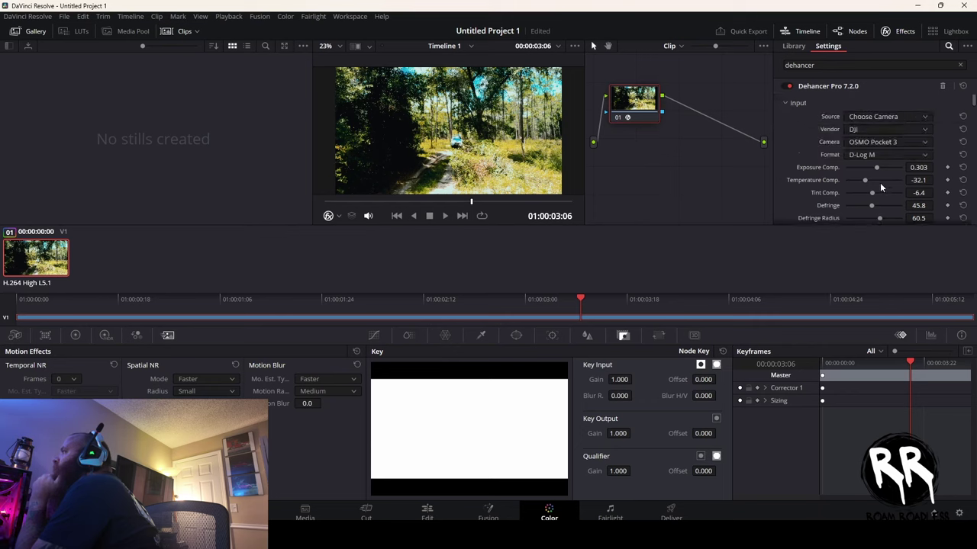
pyautogui.scroll(-4, 880, 182)
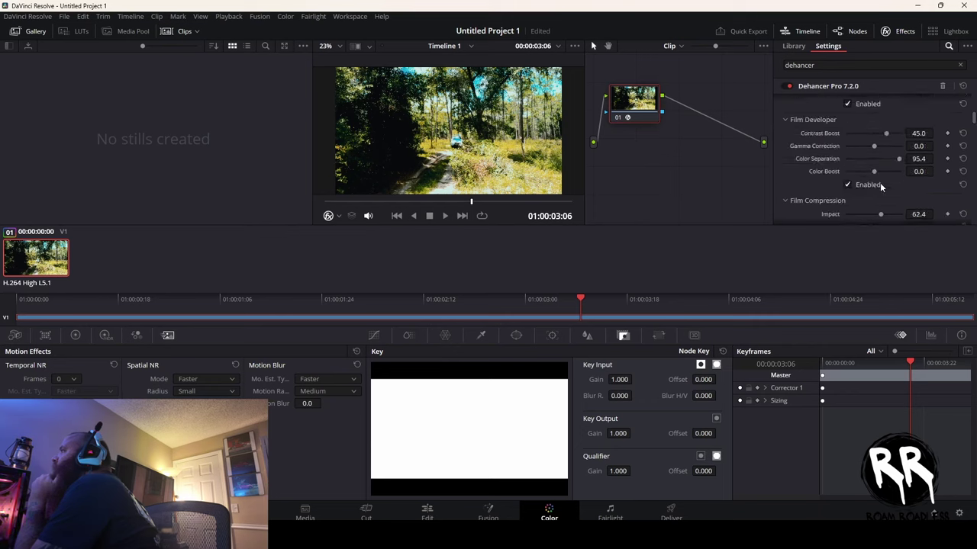
pyautogui.scroll(-3, 880, 183)
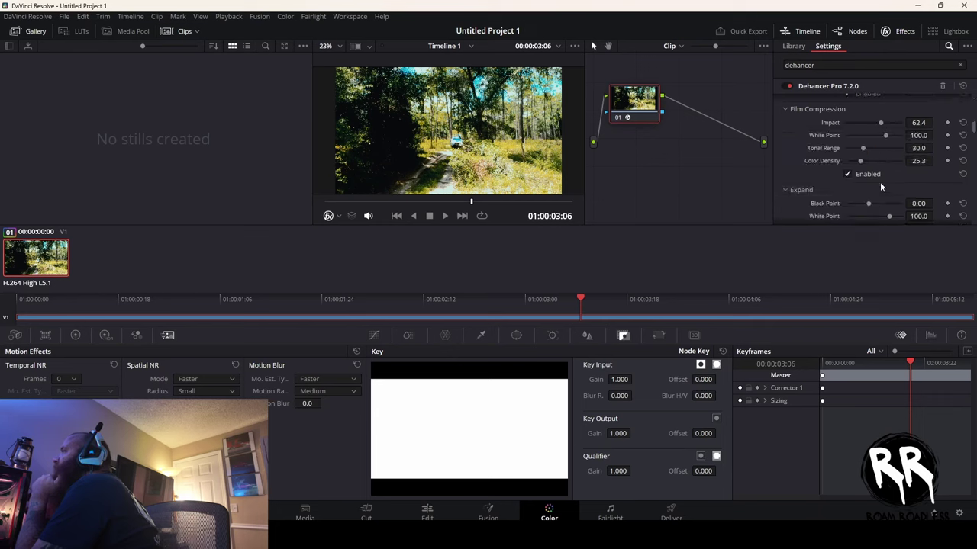
pyautogui.scroll(-1, 879, 180)
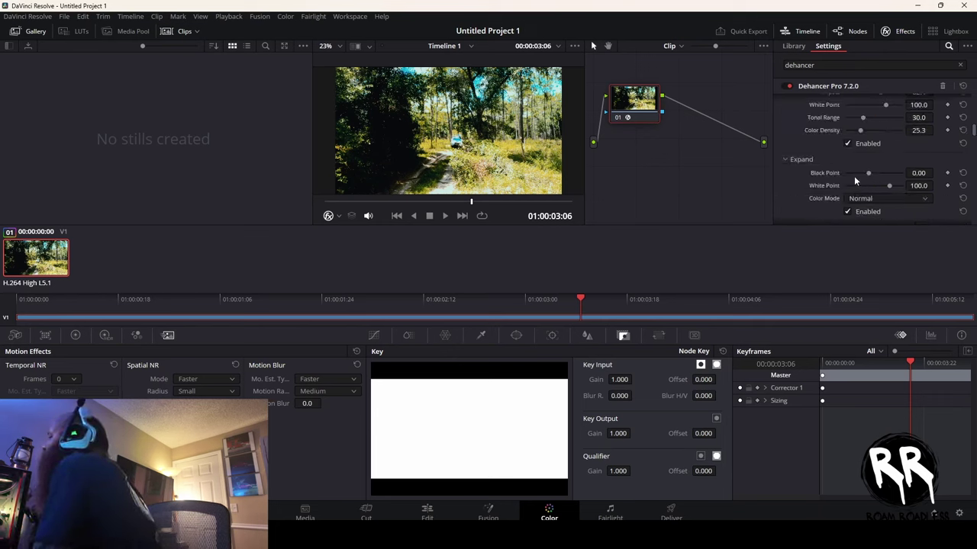
# - Lower Expand Black Point to about -15.35 so the shadows lift
pyautogui.moveTo(866, 173)
pyautogui.mouseDown()
pyautogui.moveTo(846, 172)
pyautogui.moveTo(877, 171)
pyautogui.moveTo(852, 175)
pyautogui.mouseUp()
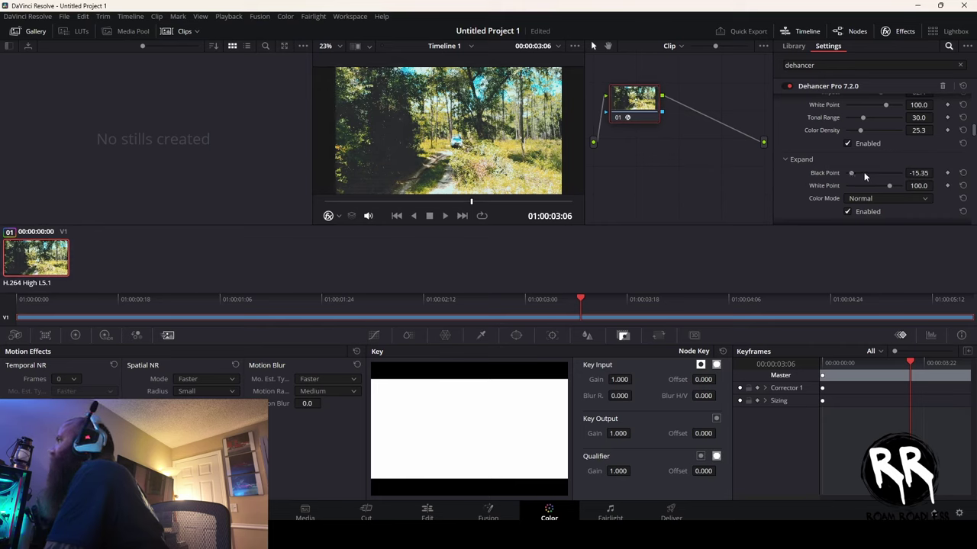
pyautogui.scroll(-3, 869, 170)
pyautogui.scroll(-4, 882, 137)
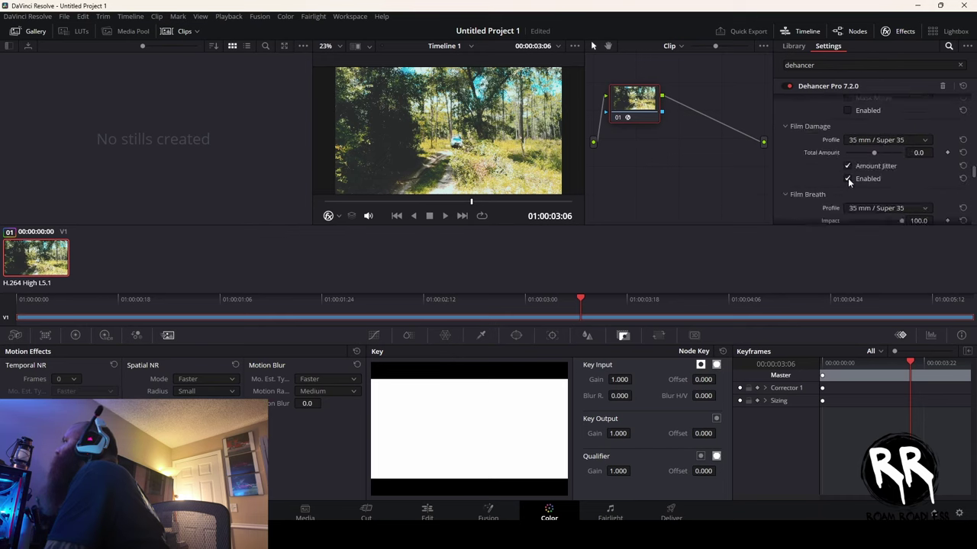
# - Set the Dehancer Film Damage profile to 65 mm / 70 mm
pyautogui.click(894, 140)
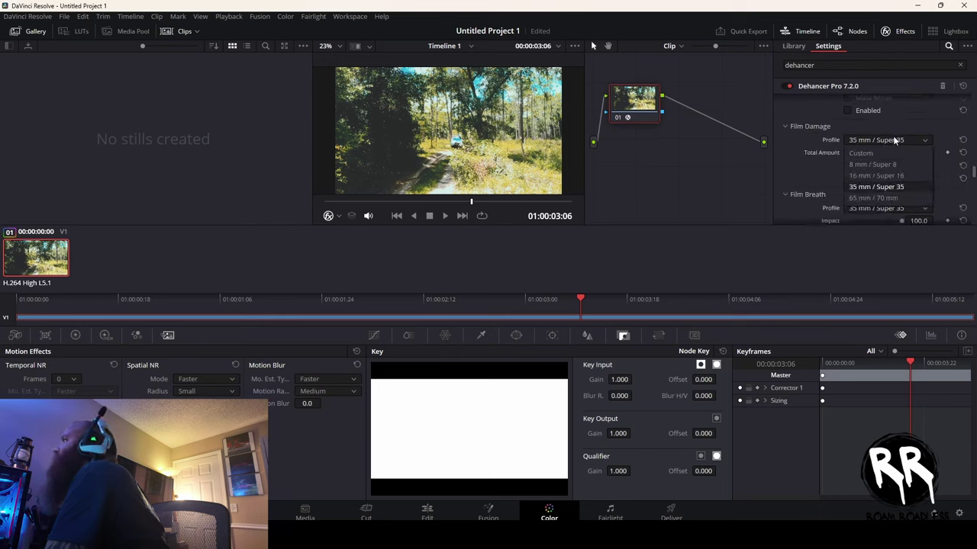
pyautogui.click(886, 198)
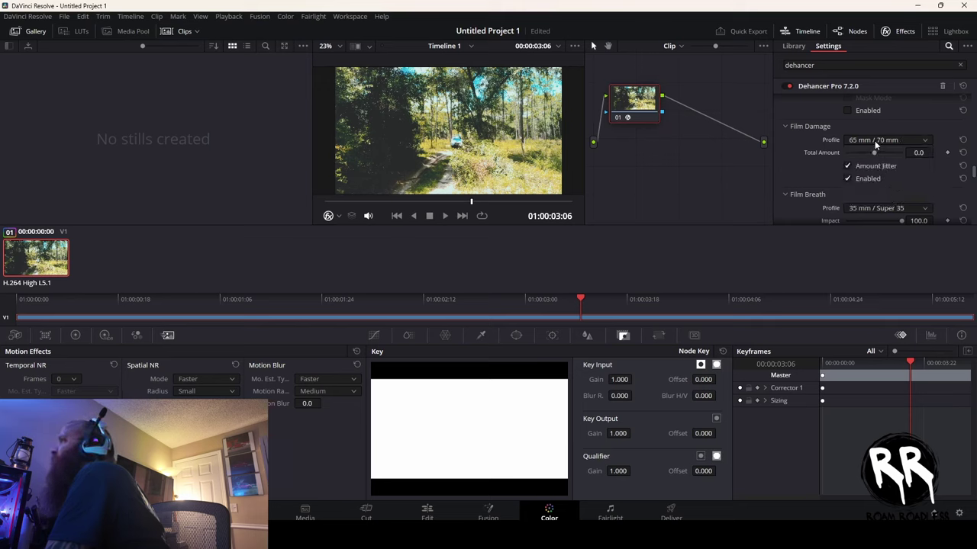
pyautogui.scroll(2, 875, 141)
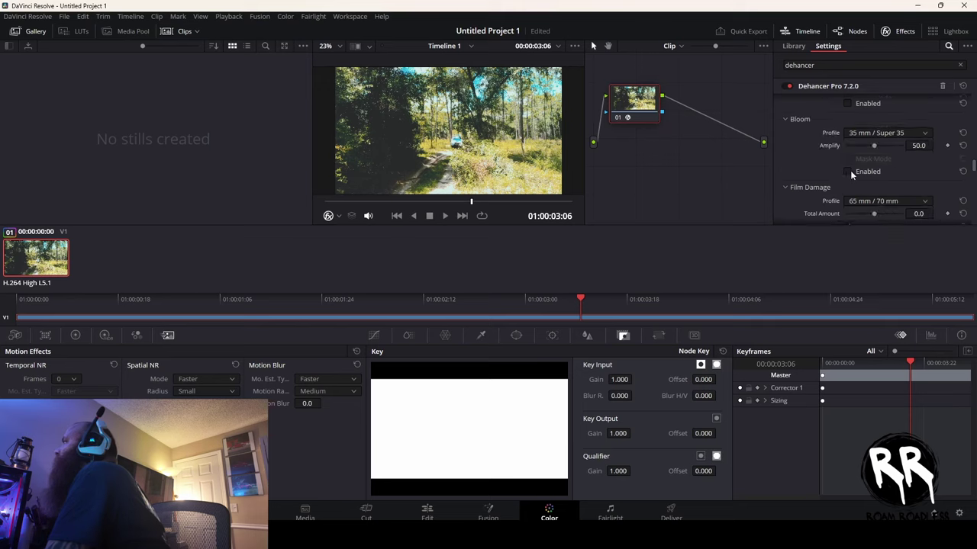
# - Enable Bloom with the 16 mm / Super 16 profile and Amplify 60.5, then enable Halation
pyautogui.click(851, 172)
pyautogui.click(878, 133)
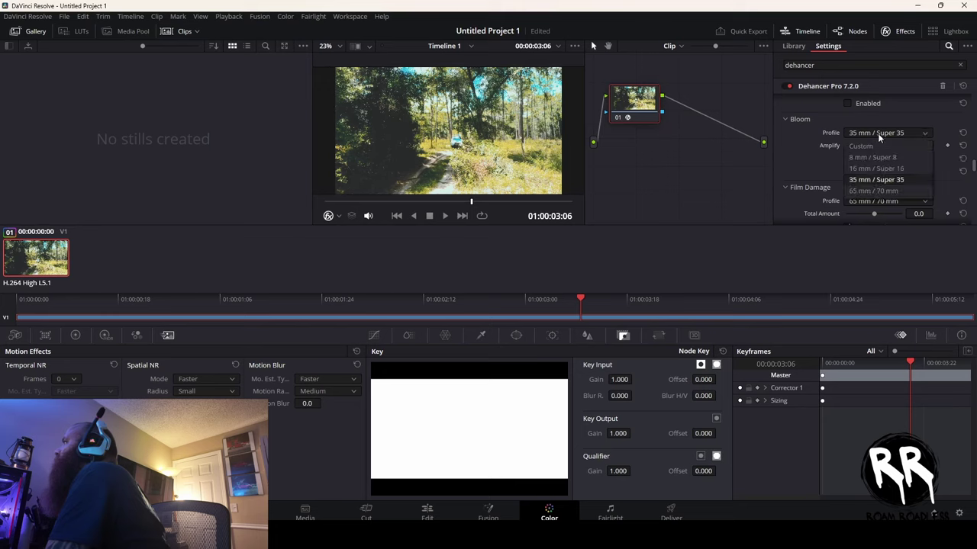
pyautogui.click(875, 170)
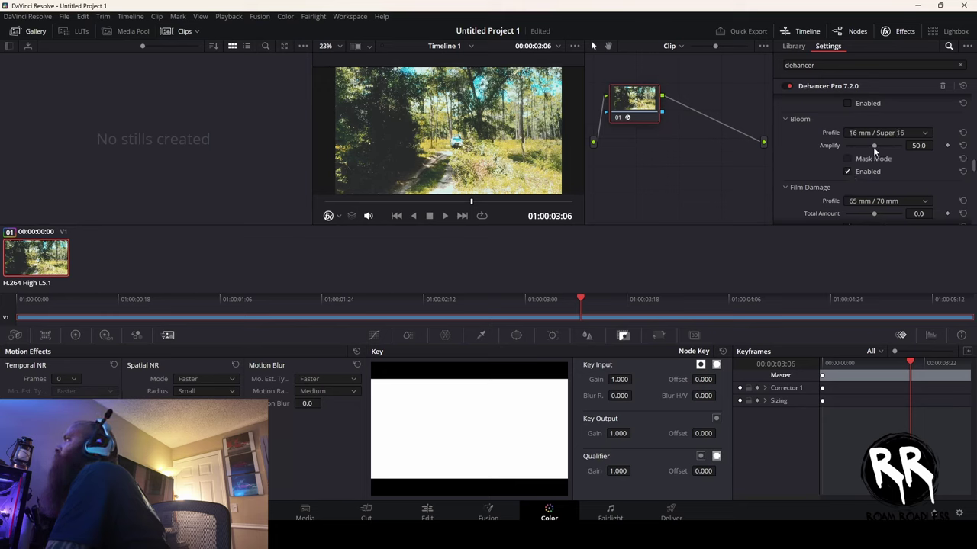
pyautogui.moveTo(870, 144); pyautogui.dragTo(908, 157)
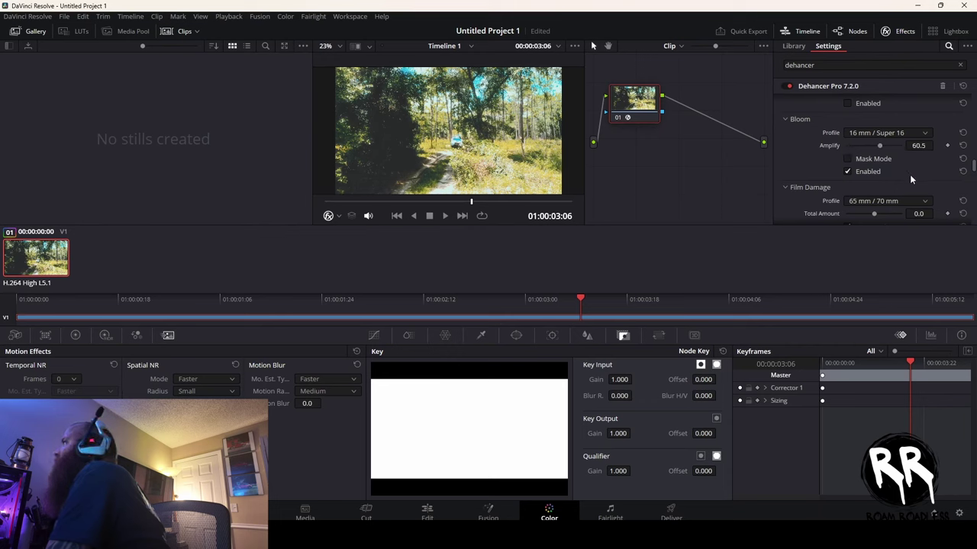
pyautogui.scroll(2, 909, 174)
pyautogui.click(853, 164)
pyautogui.scroll(4, 911, 151)
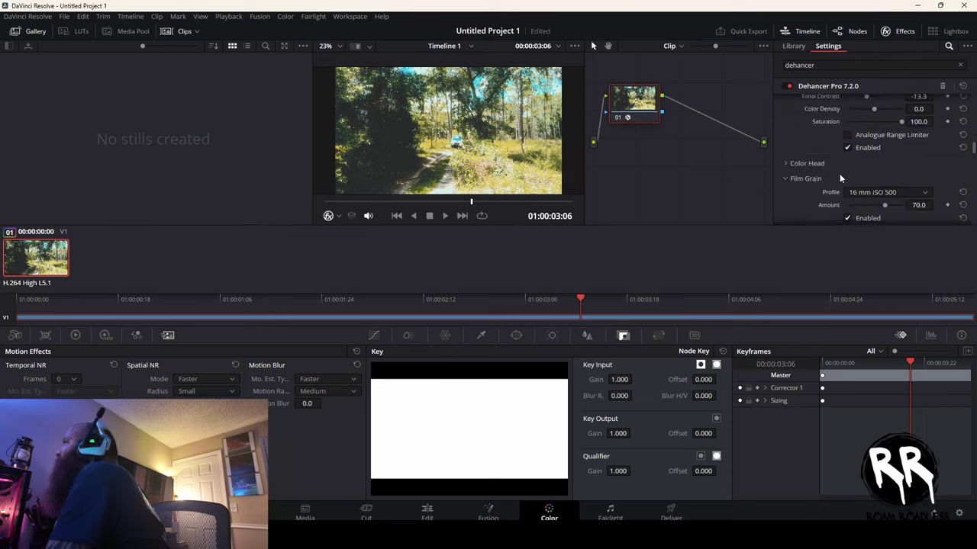
# - Enable Color Head, tweak Shadows Tone and Yellow-Blue, and reset Magenta-Green to 0
pyautogui.click(807, 163)
pyautogui.scroll(-2, 894, 173)
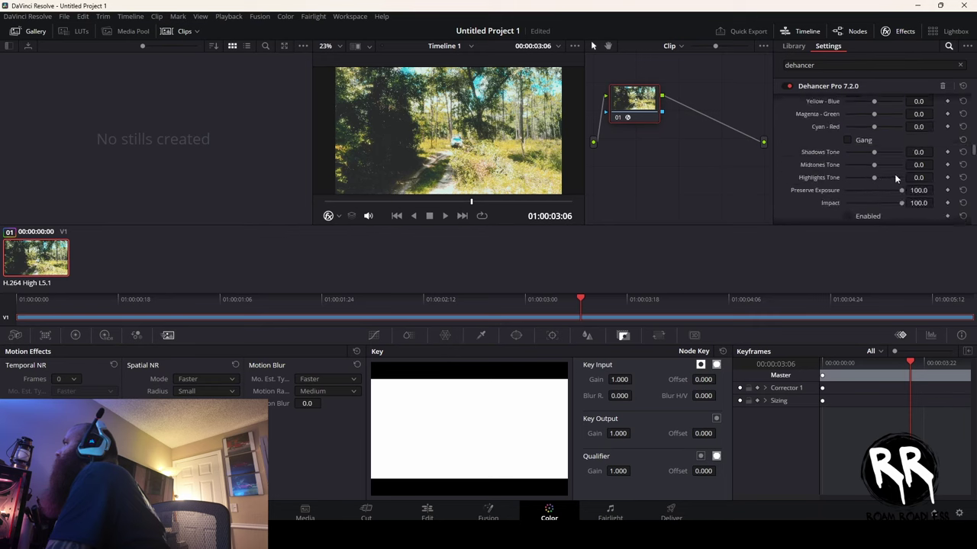
pyautogui.click(848, 215)
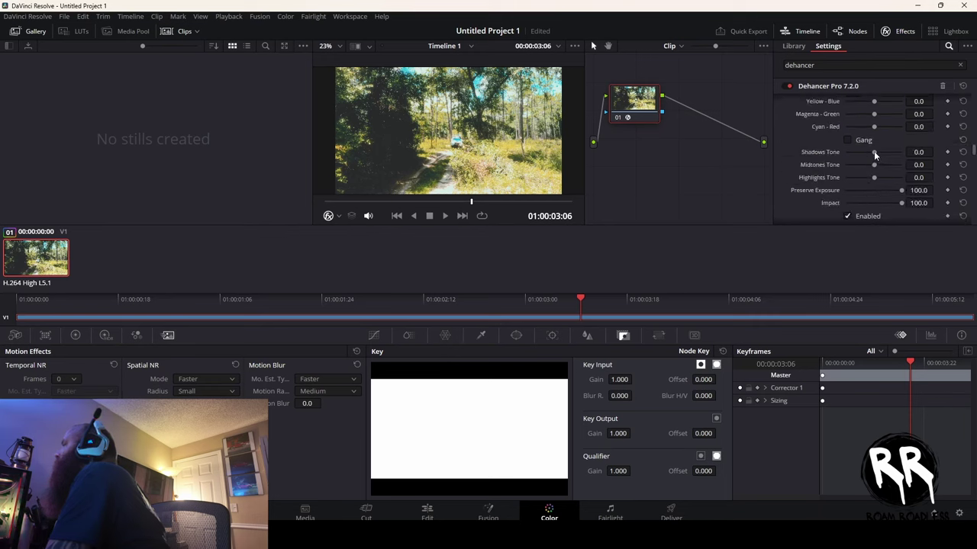
pyautogui.moveTo(874, 155); pyautogui.dragTo(858, 174)
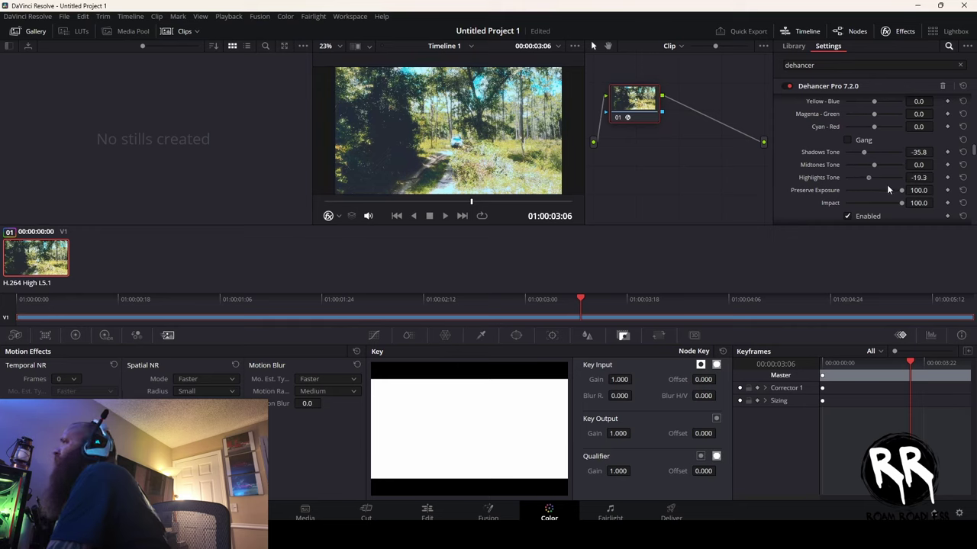
pyautogui.scroll(2, 882, 183)
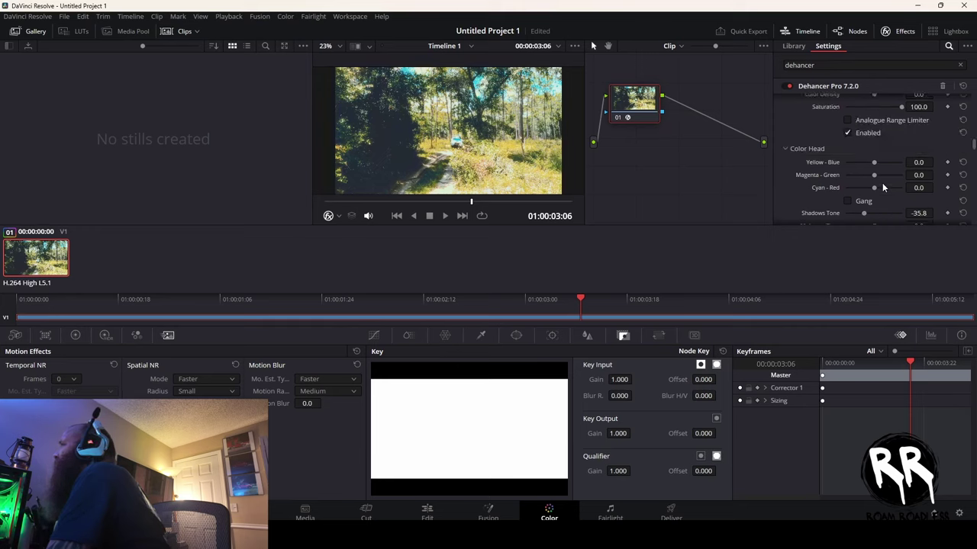
pyautogui.moveTo(872, 162); pyautogui.dragTo(873, 164)
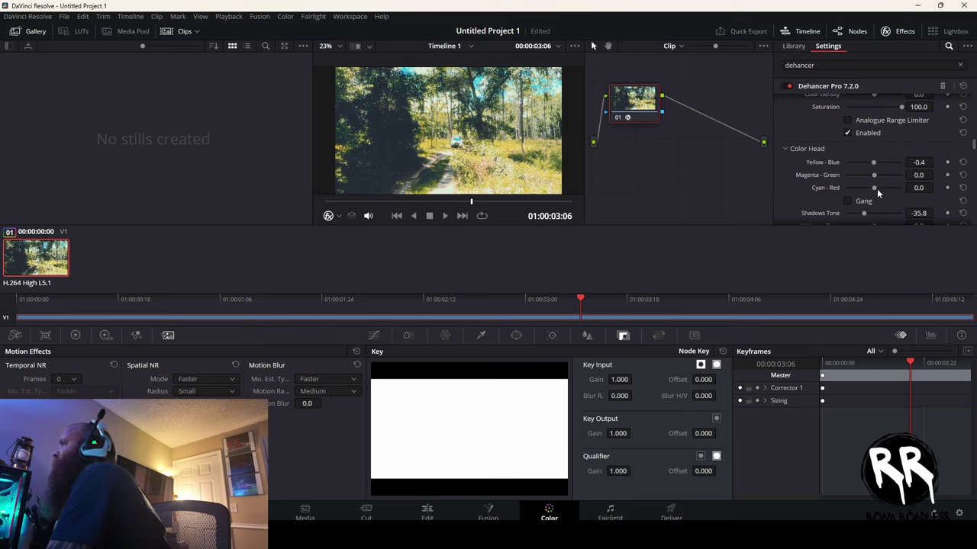
pyautogui.moveTo(873, 175)
pyautogui.mouseDown()
pyautogui.moveTo(859, 176)
pyautogui.moveTo(877, 181)
pyautogui.mouseUp()
pyautogui.click(963, 175)
# - Scroll the Dehancer panel back up to the DJI OSMO Pocket 3 D-Log M input settings
pyautogui.scroll(5, 924, 177)
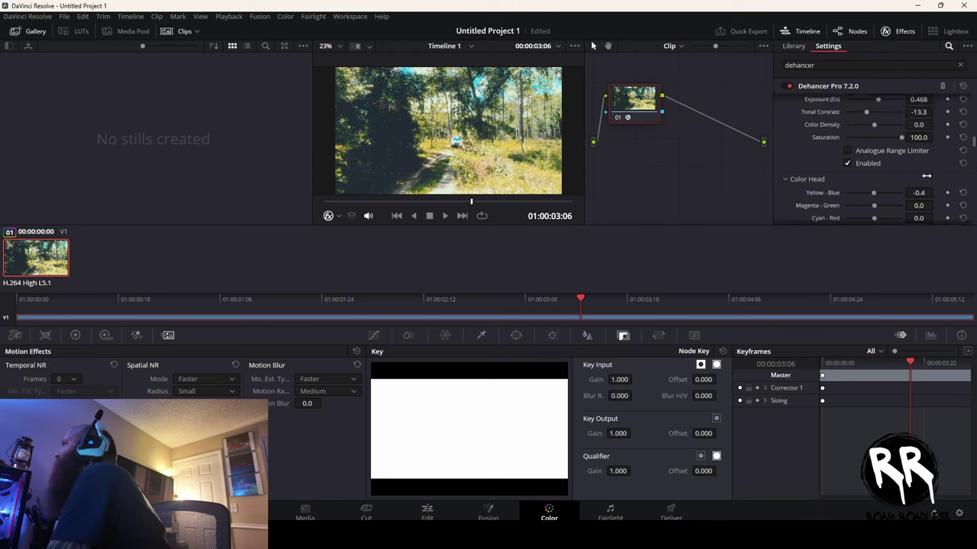
pyautogui.scroll(4, 925, 177)
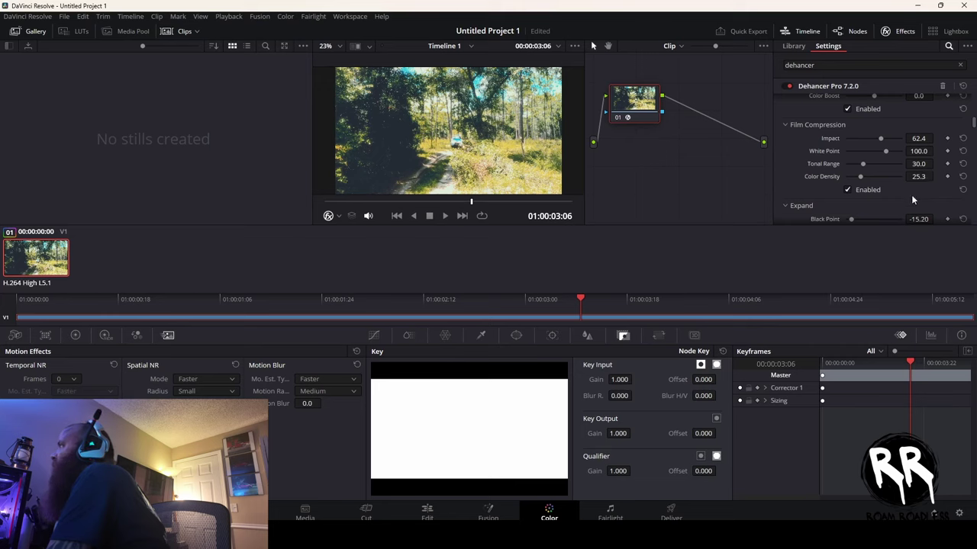
pyautogui.scroll(2, 912, 197)
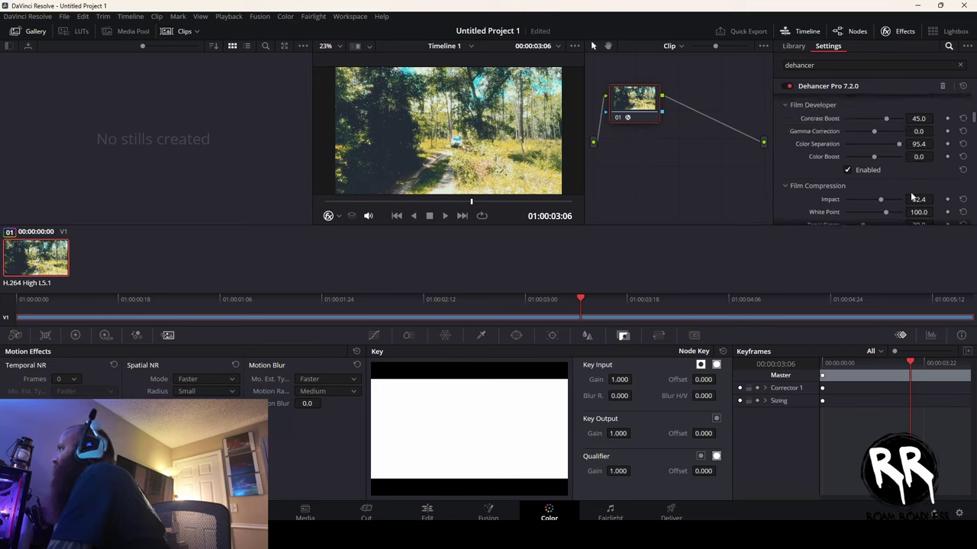
pyautogui.scroll(3, 910, 196)
pyautogui.scroll(3, 911, 196)
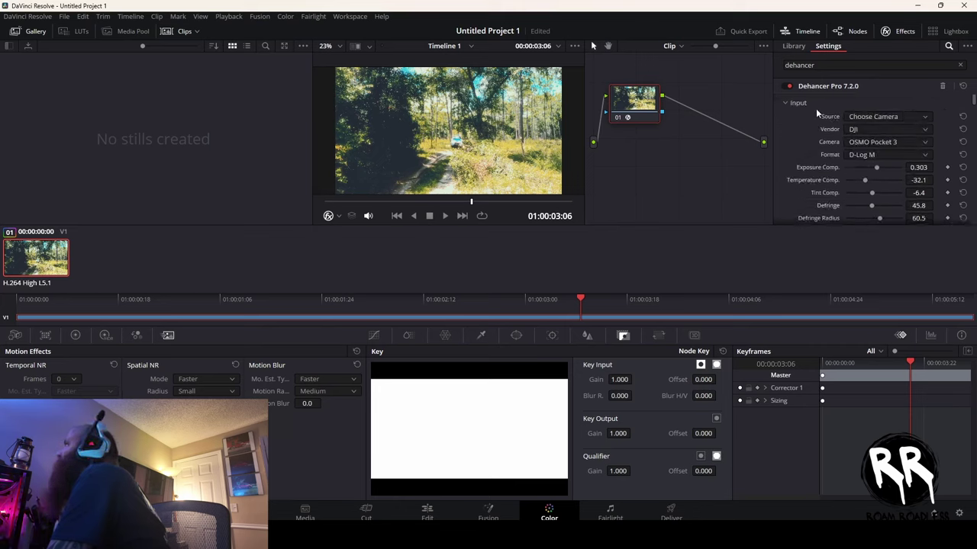
# - Compare the grade off and on, then set Temperature Comp to -4.6 and Expand White Point to 89.4
pyautogui.click(789, 87)
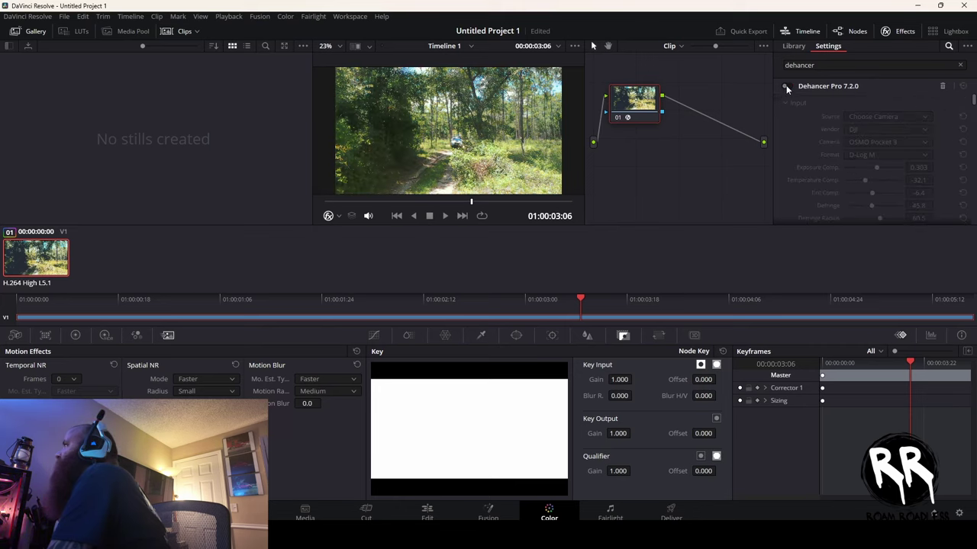
pyautogui.click(788, 87)
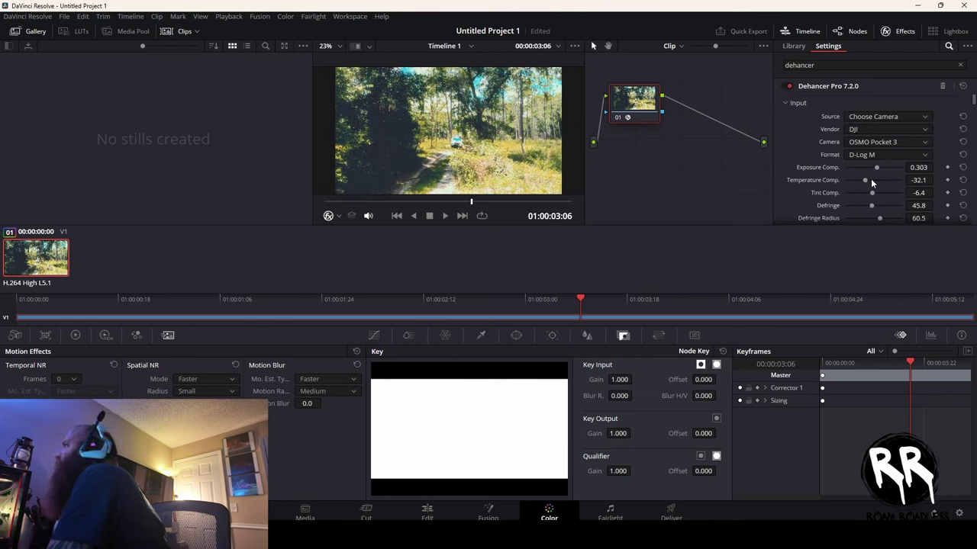
pyautogui.moveTo(864, 184)
pyautogui.mouseDown()
pyautogui.moveTo(876, 184)
pyautogui.moveTo(866, 170)
pyautogui.mouseUp()
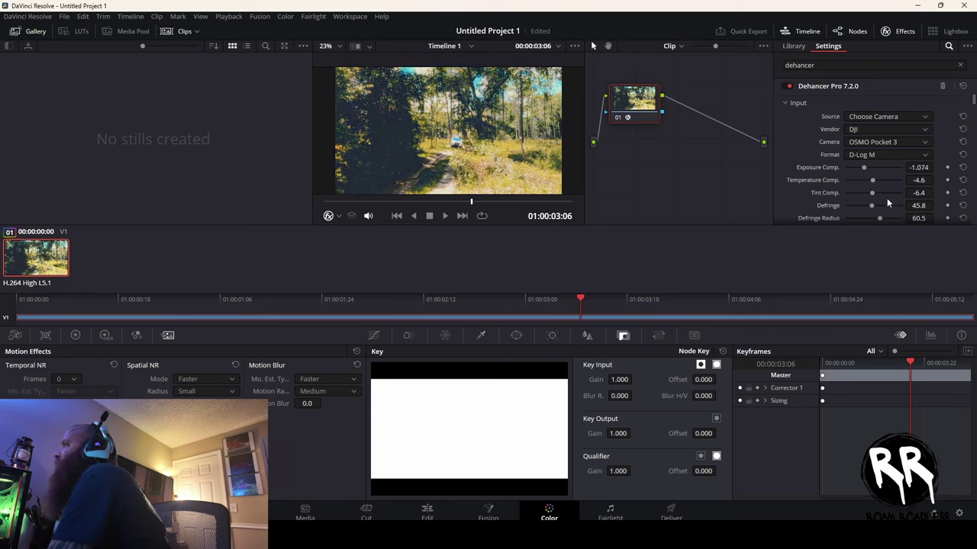
pyautogui.scroll(-3, 889, 202)
pyautogui.scroll(-8, 884, 193)
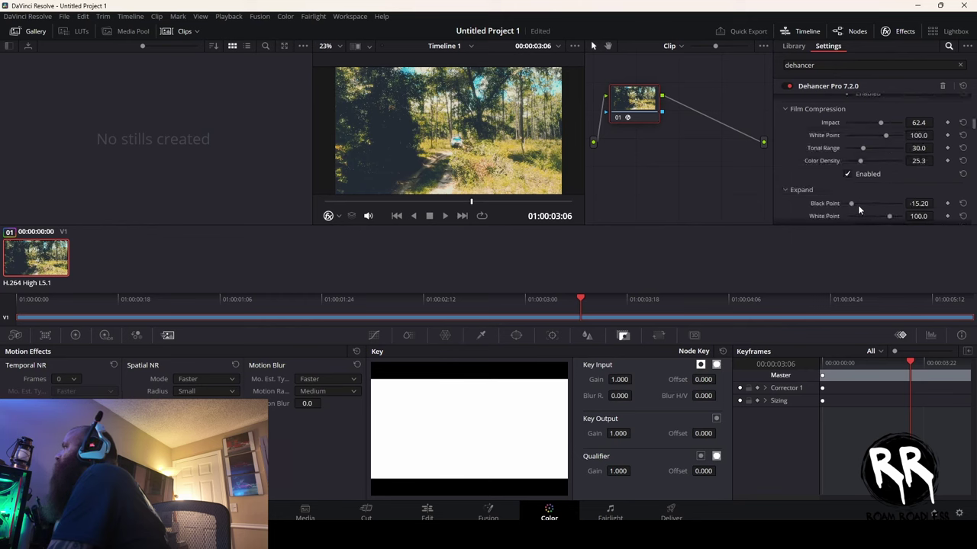
pyautogui.moveTo(887, 217)
pyautogui.mouseDown()
pyautogui.moveTo(842, 217)
pyautogui.moveTo(882, 215)
pyautogui.mouseUp()
# - Lower Print Color Density to -8.3 and gang the Color Head balance controls
pyautogui.scroll(-3, 885, 202)
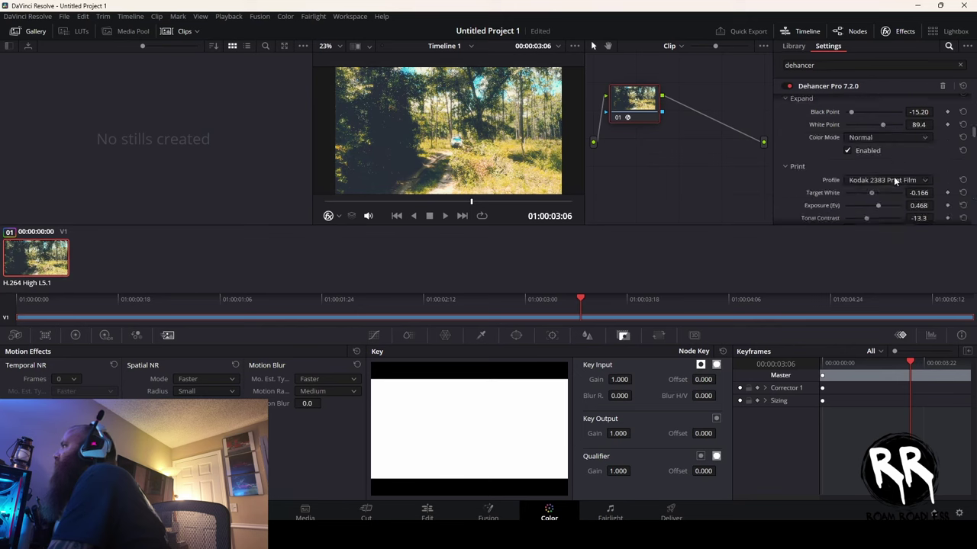
pyautogui.scroll(-2, 897, 180)
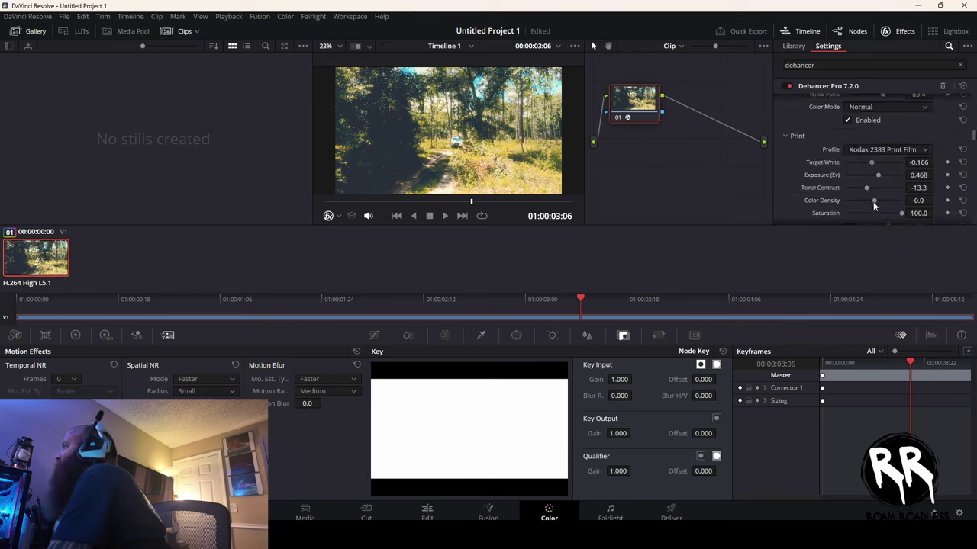
pyautogui.moveTo(859, 201)
pyautogui.mouseDown()
pyautogui.moveTo(849, 195)
pyautogui.moveTo(872, 205)
pyautogui.mouseUp()
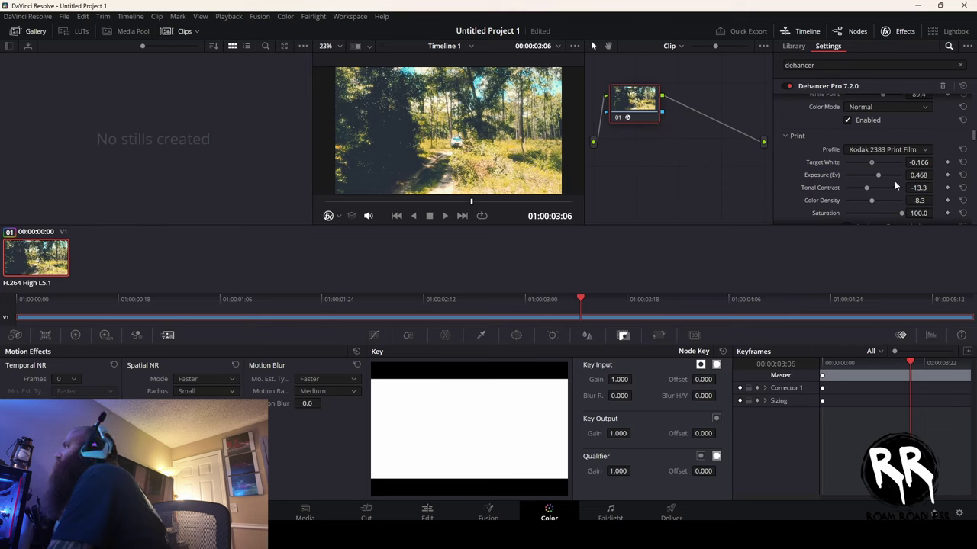
pyautogui.scroll(-1, 894, 181)
pyautogui.scroll(-3, 865, 191)
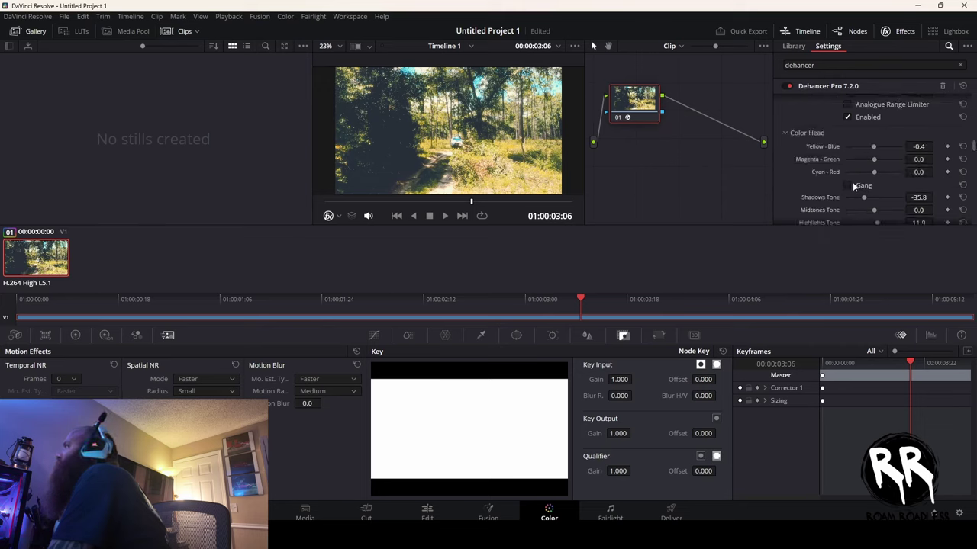
pyautogui.click(846, 185)
pyautogui.scroll(-2, 878, 174)
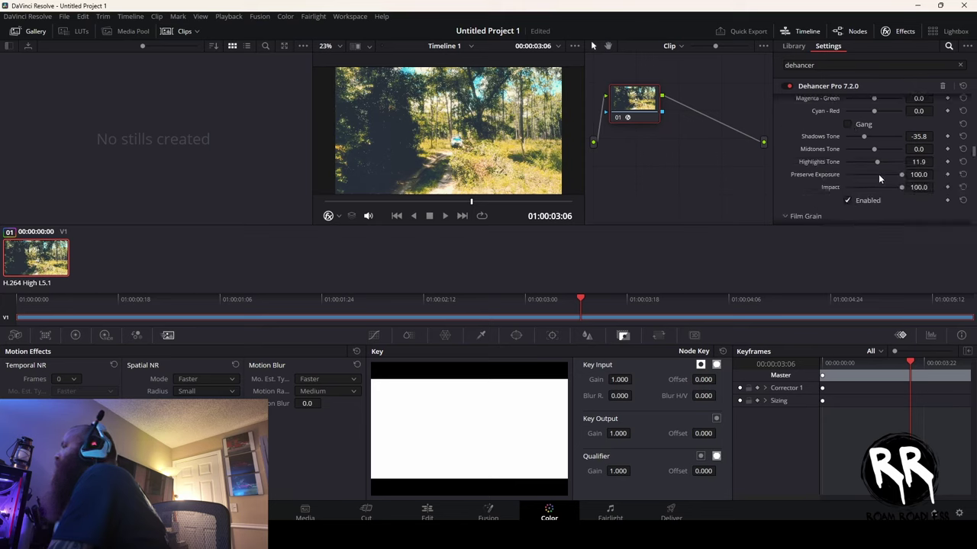
pyautogui.scroll(-3, 879, 175)
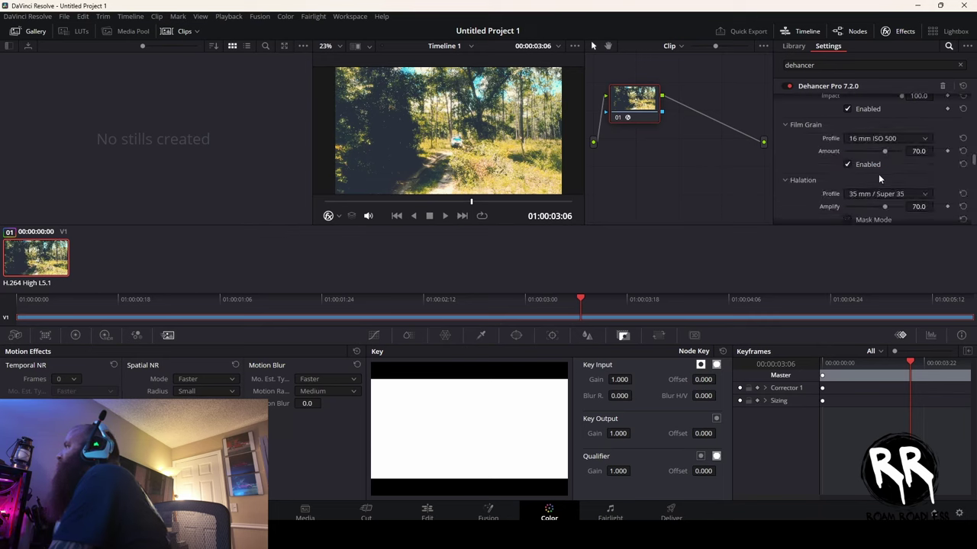
# - Try the 65 mm, 35 mm and 16 mm gate weave profiles, settling on 8 mm / Super 8
pyautogui.scroll(-3, 878, 174)
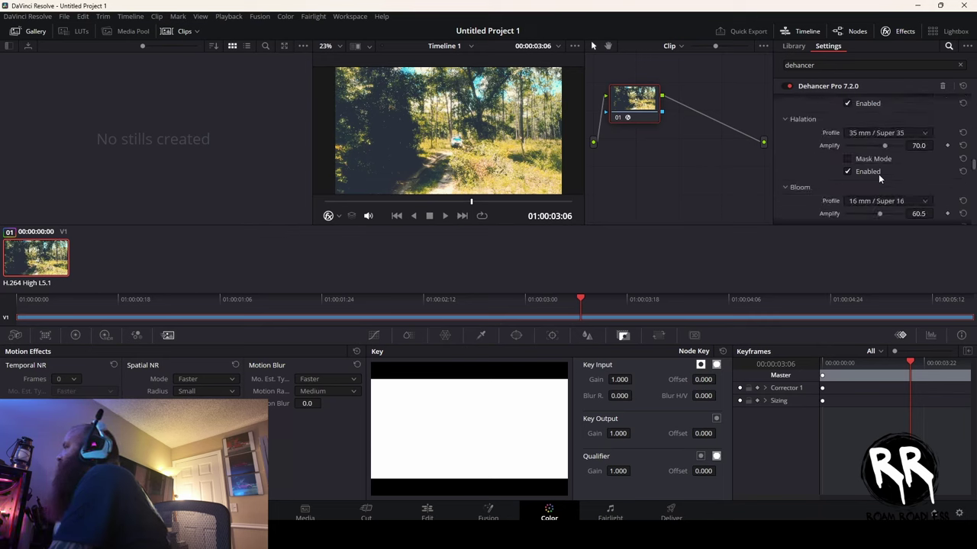
pyautogui.scroll(-6, 878, 174)
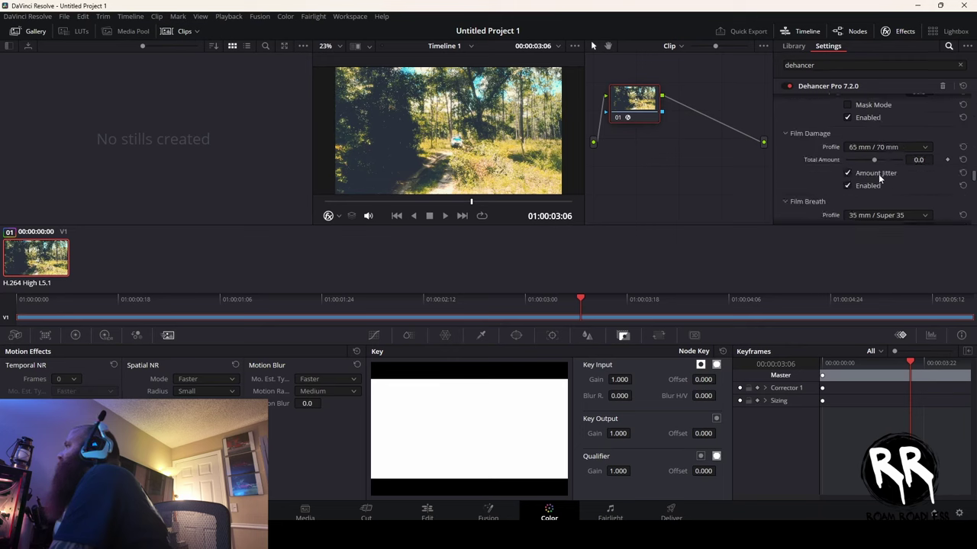
pyautogui.scroll(-3, 878, 174)
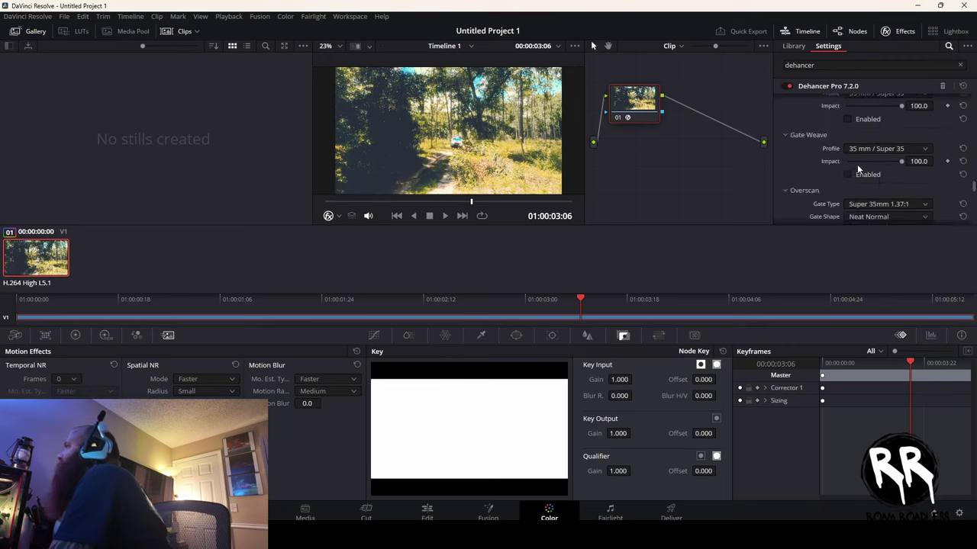
pyautogui.click(868, 146)
pyautogui.click(865, 171)
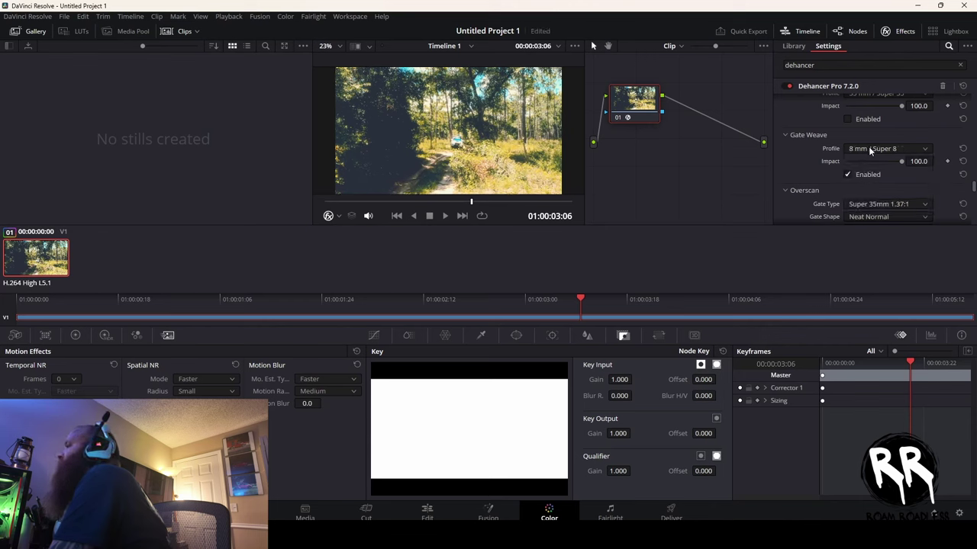
pyautogui.click(868, 147)
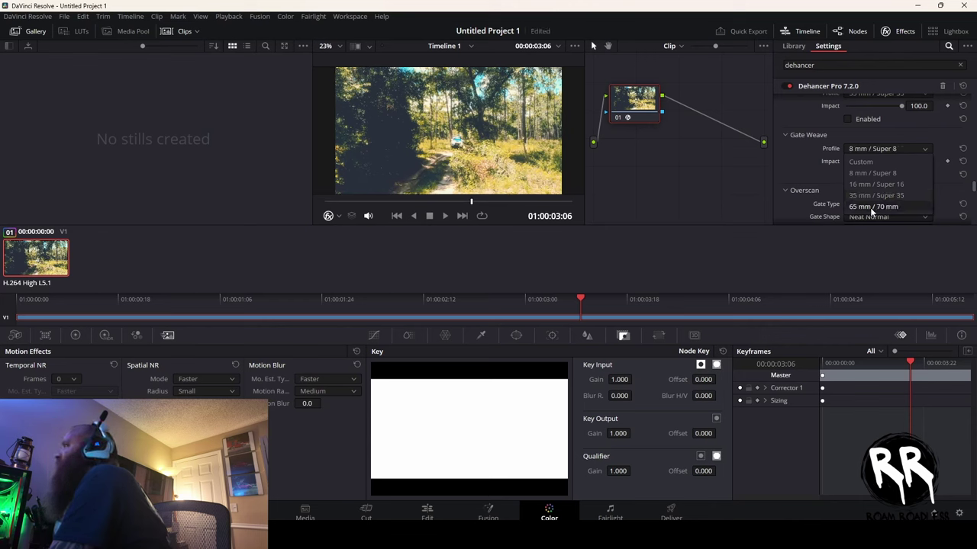
pyautogui.click(870, 207)
pyautogui.click(864, 148)
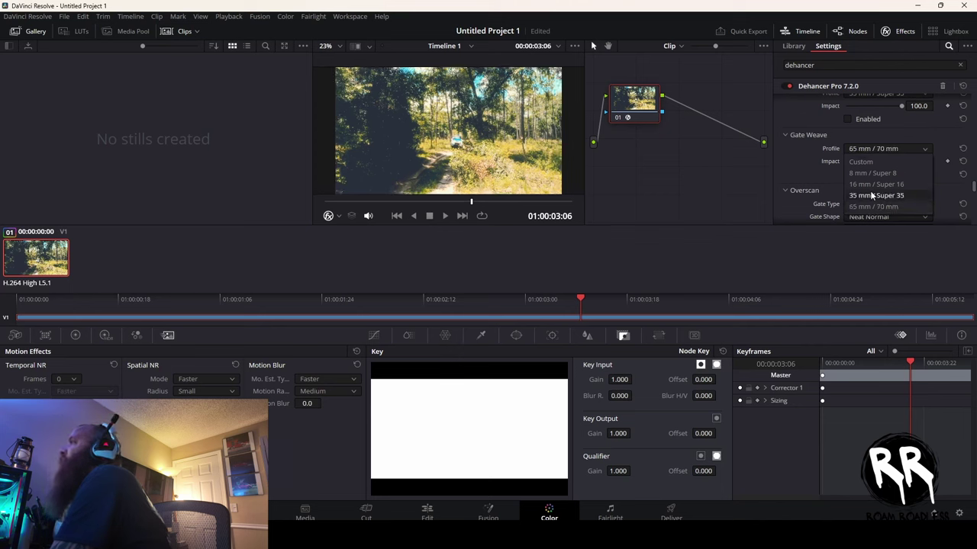
pyautogui.click(873, 196)
pyautogui.click(873, 152)
pyautogui.click(869, 183)
pyautogui.click(871, 148)
pyautogui.click(871, 173)
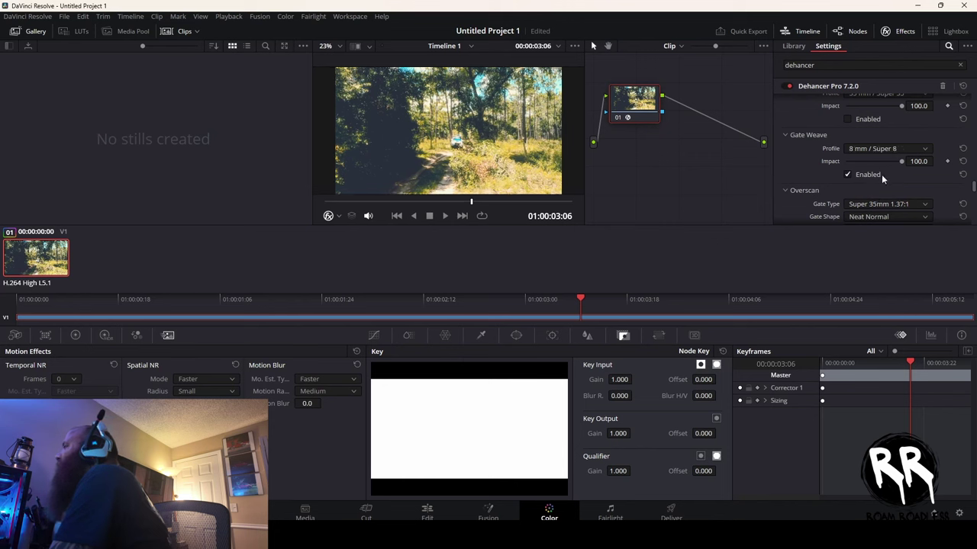
# - Darken the vignette exposure to -1.560
pyautogui.scroll(-1, 881, 174)
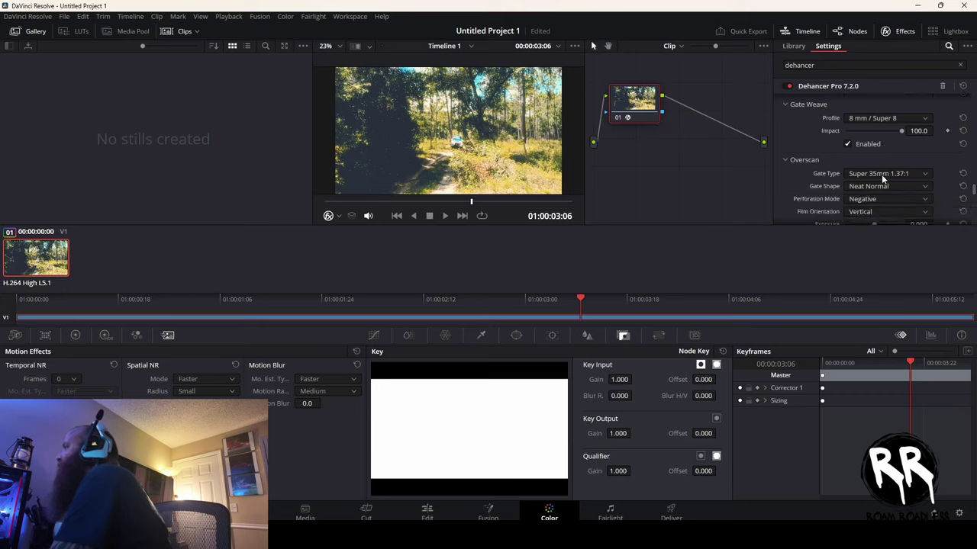
pyautogui.scroll(-1, 881, 174)
pyautogui.scroll(-2, 882, 179)
pyautogui.scroll(-1, 882, 178)
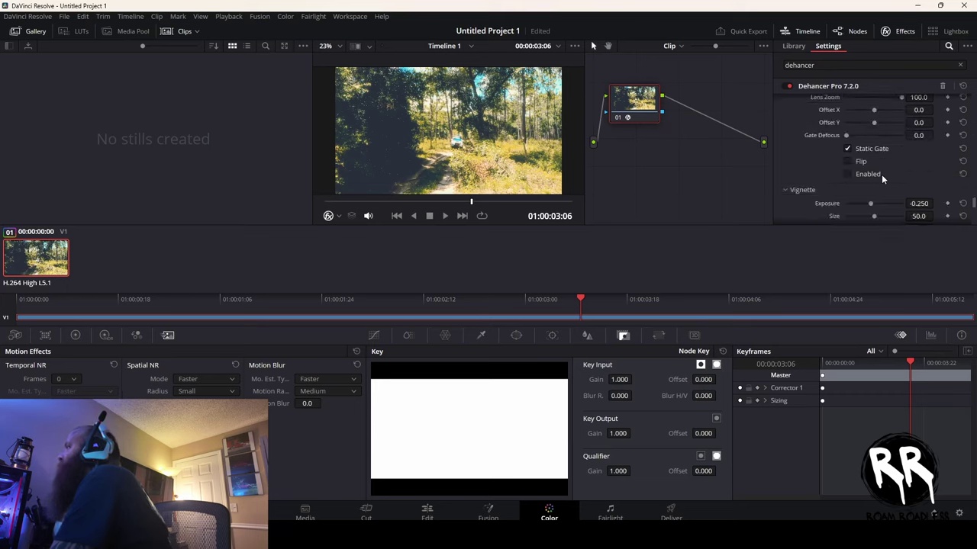
pyautogui.scroll(-1, 882, 179)
pyautogui.scroll(-1, 881, 174)
pyautogui.moveTo(871, 142); pyautogui.dragTo(899, 153)
# - Inspect the LUT Generator sizes and Monitor settings without changing them
pyautogui.scroll(-3, 898, 156)
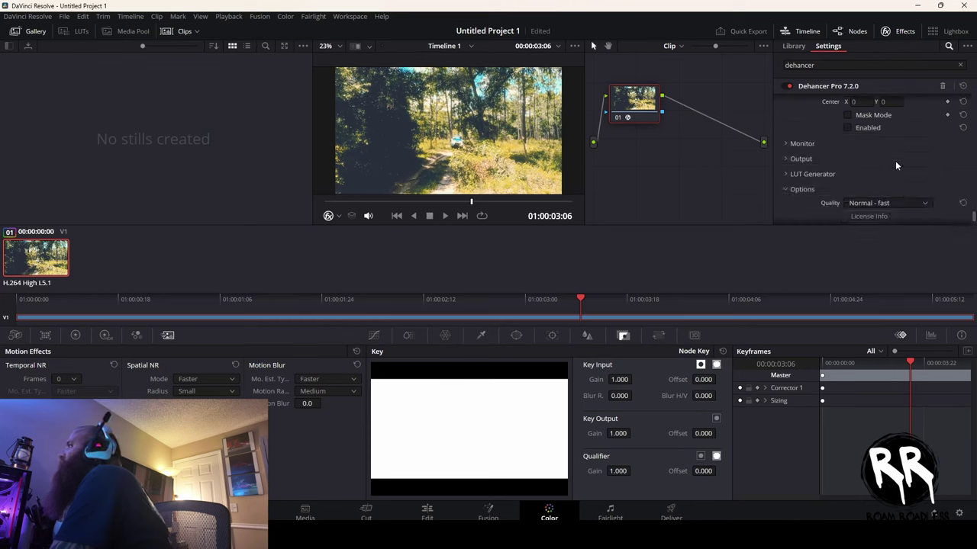
pyautogui.click(784, 174)
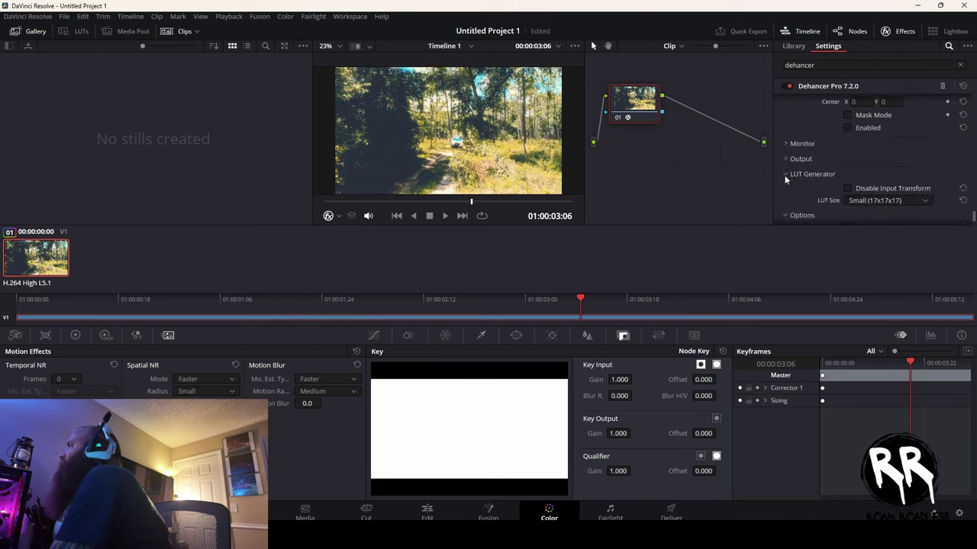
pyautogui.scroll(-1, 920, 166)
pyautogui.click(916, 171)
pyautogui.click(915, 170)
pyautogui.click(784, 113)
pyautogui.click(784, 113)
pyautogui.scroll(-1, 871, 156)
pyautogui.scroll(8, 872, 156)
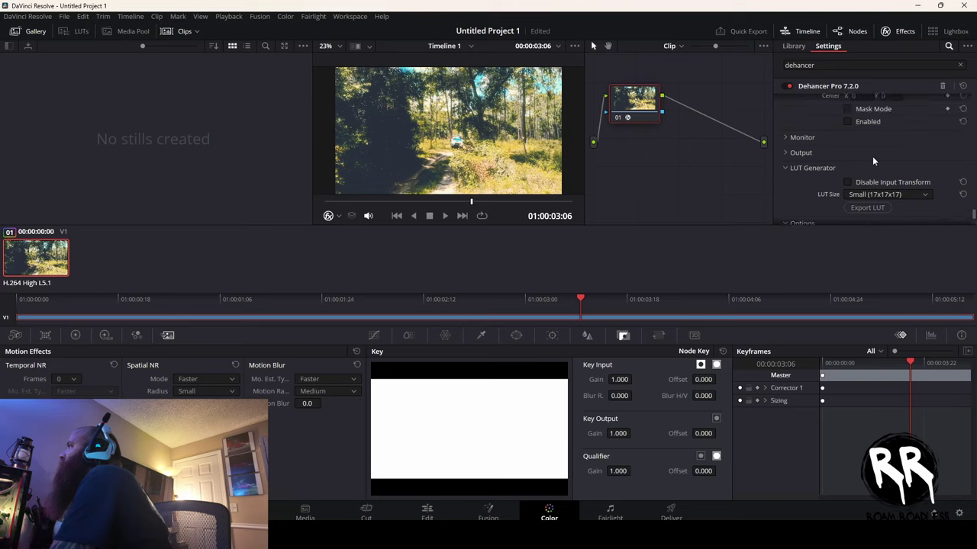
pyautogui.scroll(4, 872, 156)
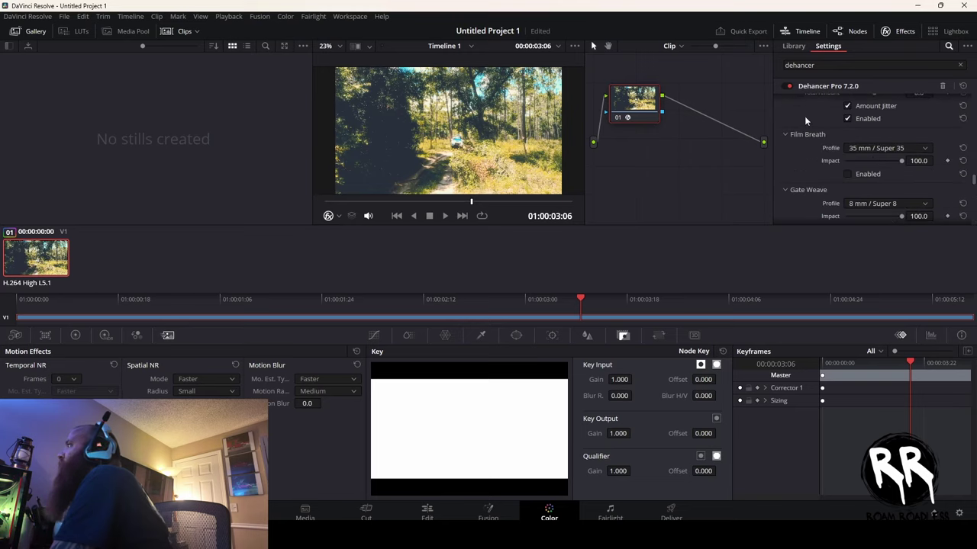
pyautogui.scroll(3, 852, 160)
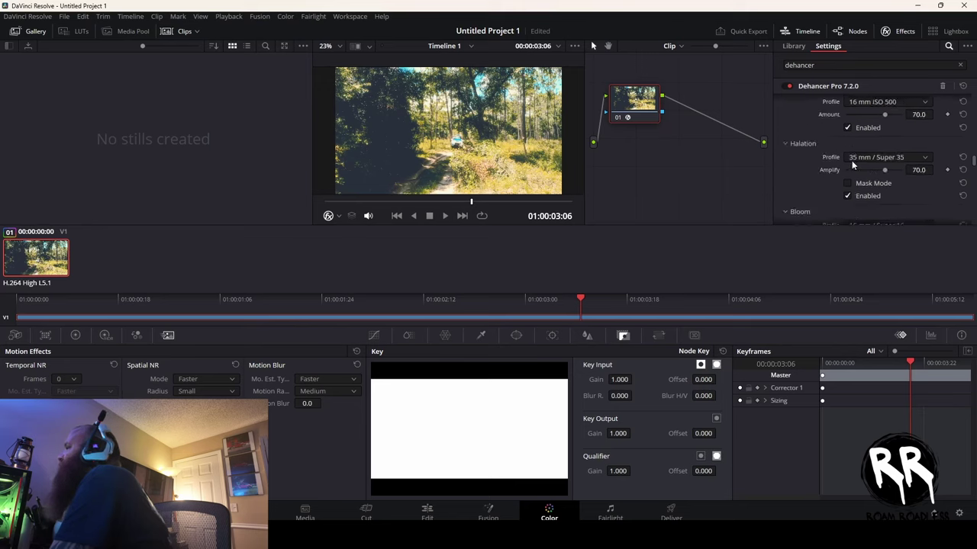
pyautogui.click(789, 86)
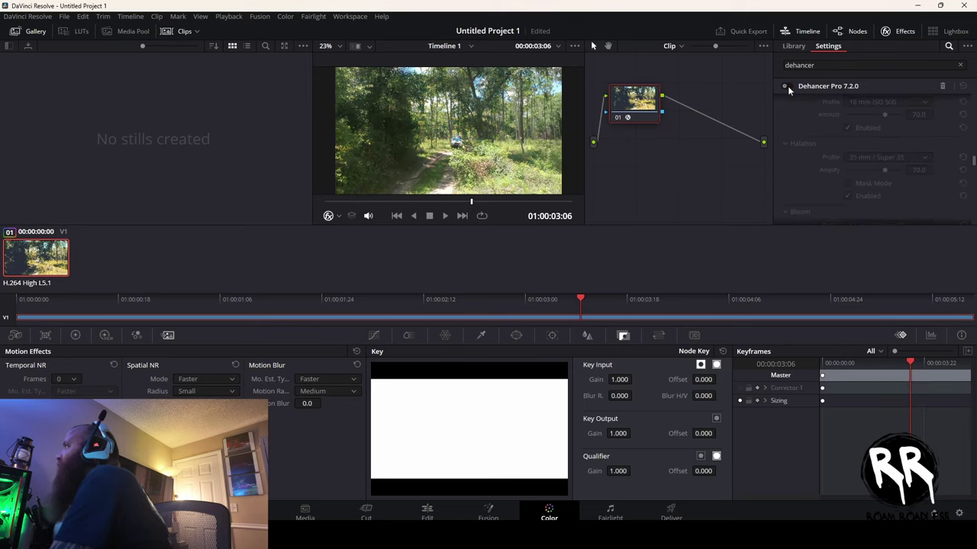
pyautogui.click(788, 86)
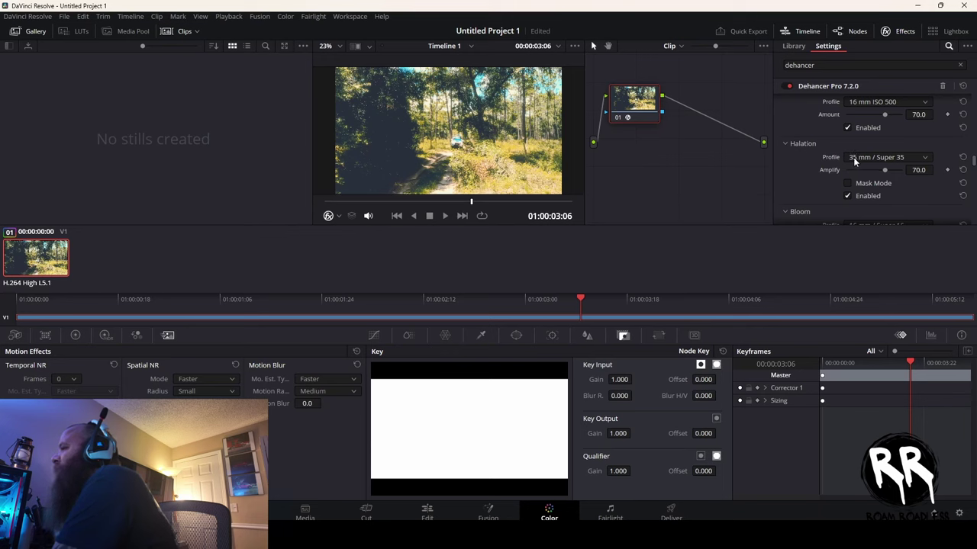
pyautogui.scroll(-10, 872, 165)
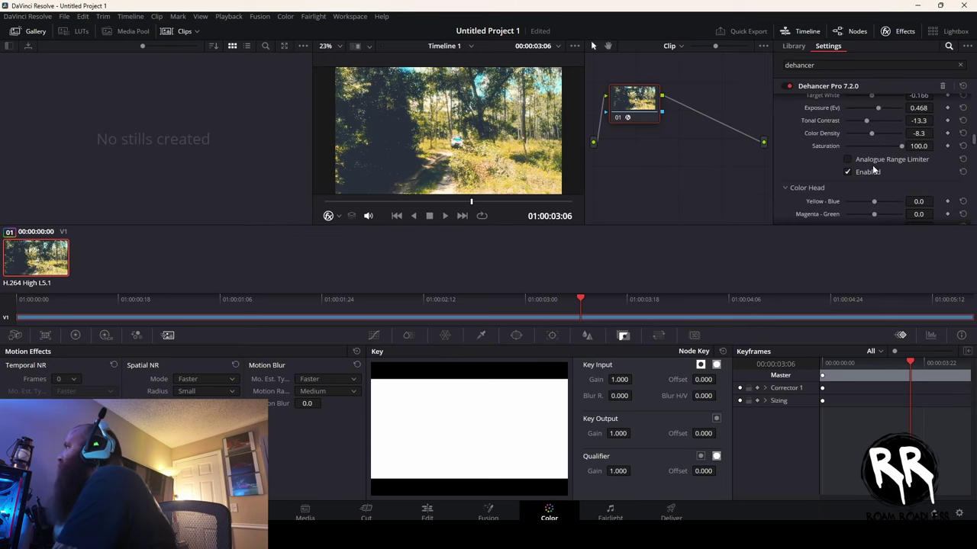
pyautogui.scroll(15, 872, 165)
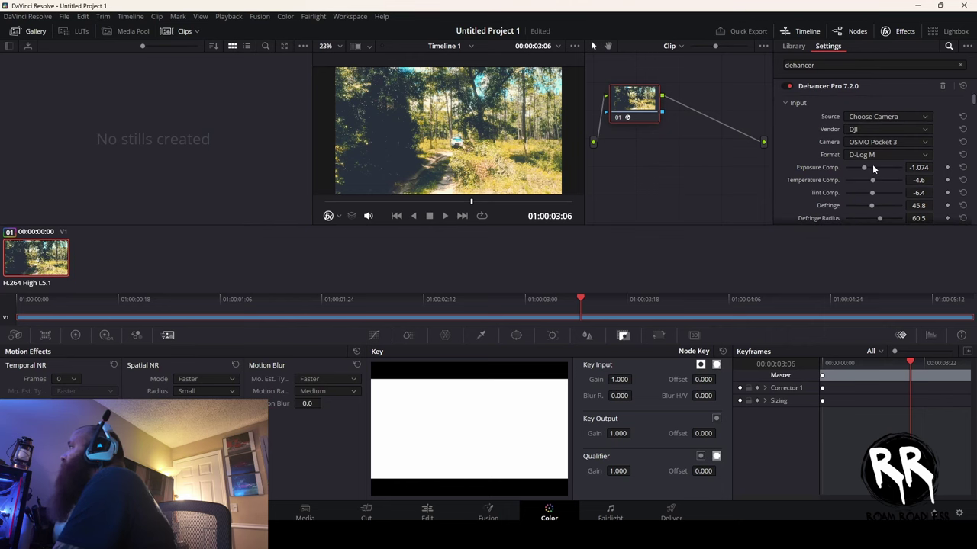
# - Switch to the Edit page and play the original forest trail clip, then the graded timeline
pyautogui.click(427, 513)
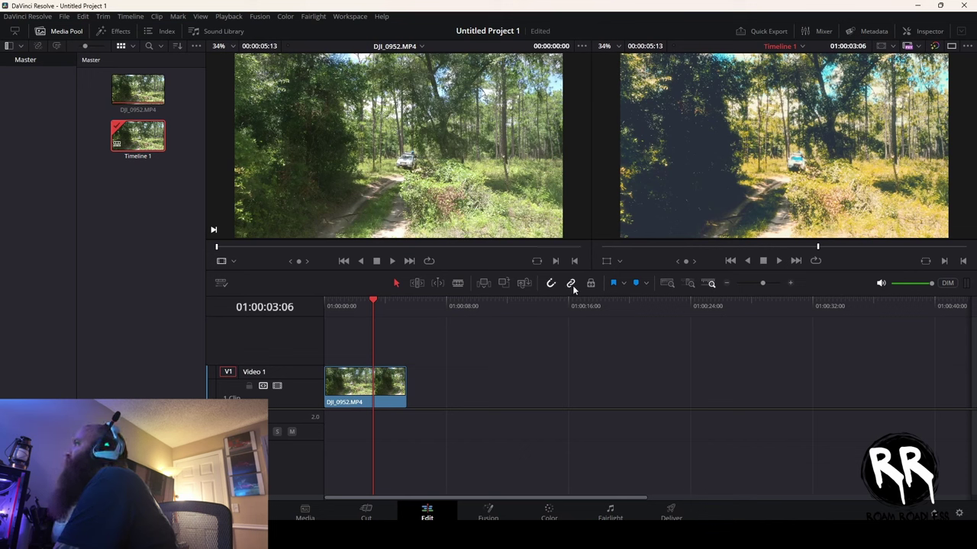
pyautogui.click(390, 261)
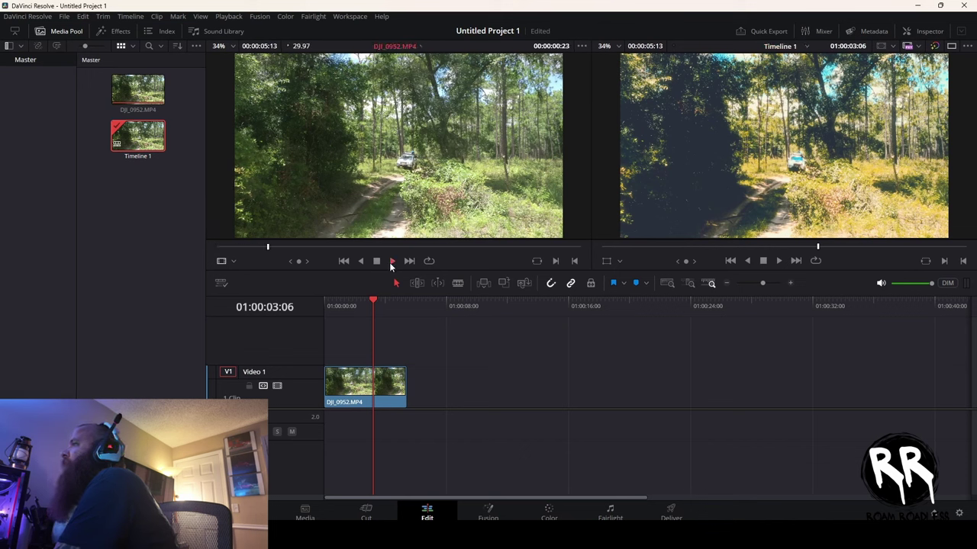
pyautogui.click(817, 246)
pyautogui.click(776, 261)
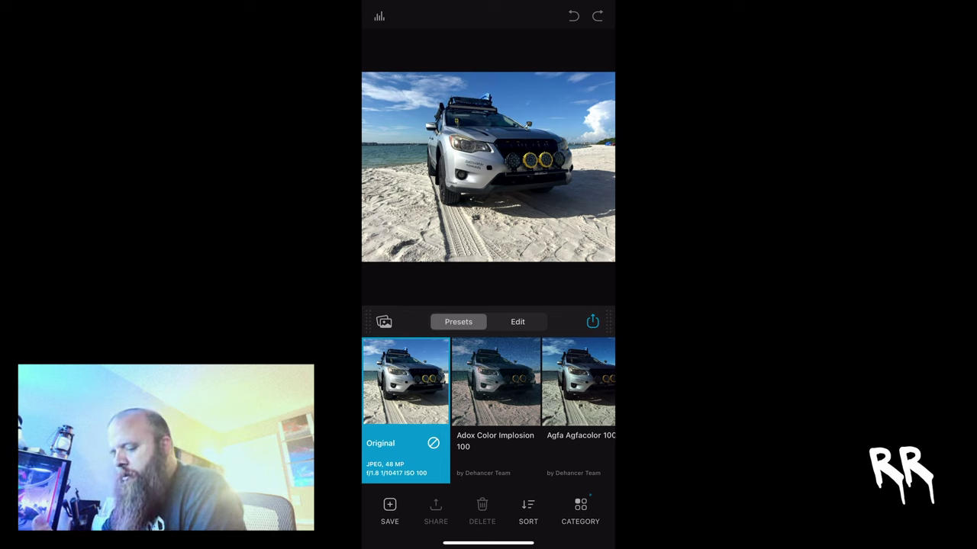
# - Try the Adox, Agfa, AGFA Chrome and Astrum presets, then apply Cinestill 50D + Kodak Endura
pyautogui.click(495, 382)
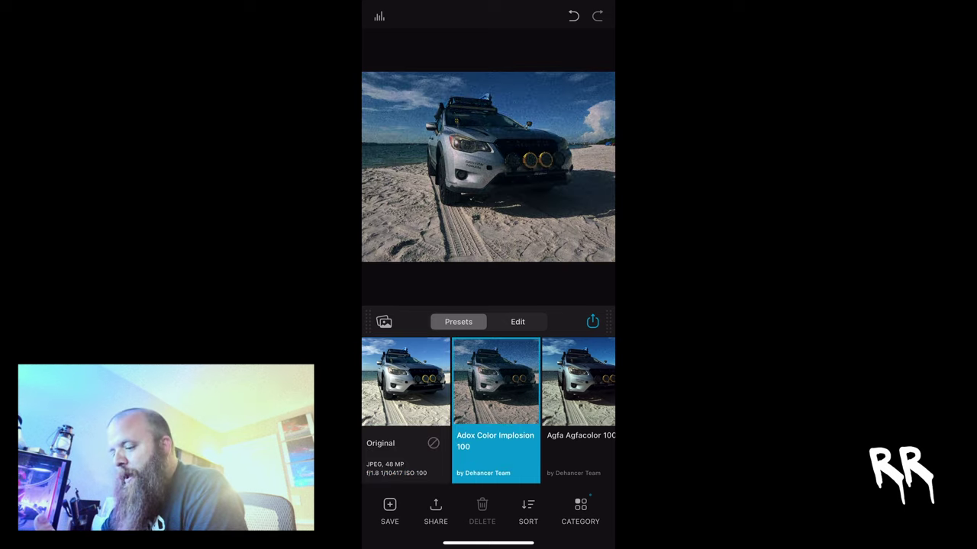
pyautogui.click(578, 381)
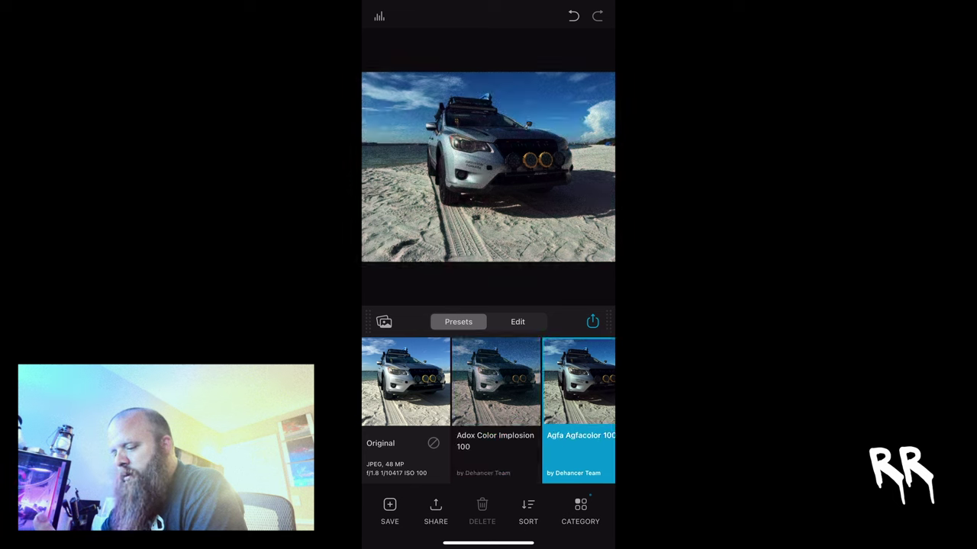
pyautogui.click(564, 381)
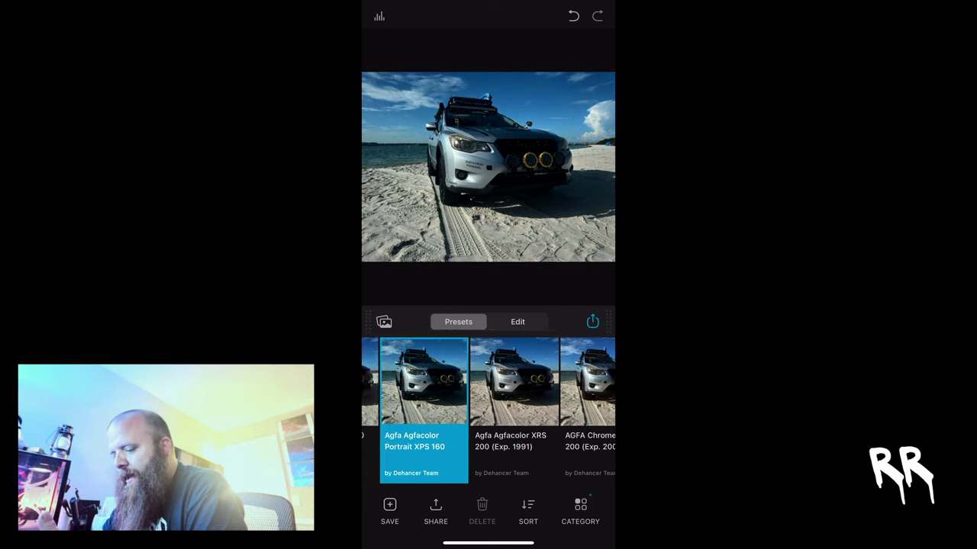
pyautogui.click(513, 381)
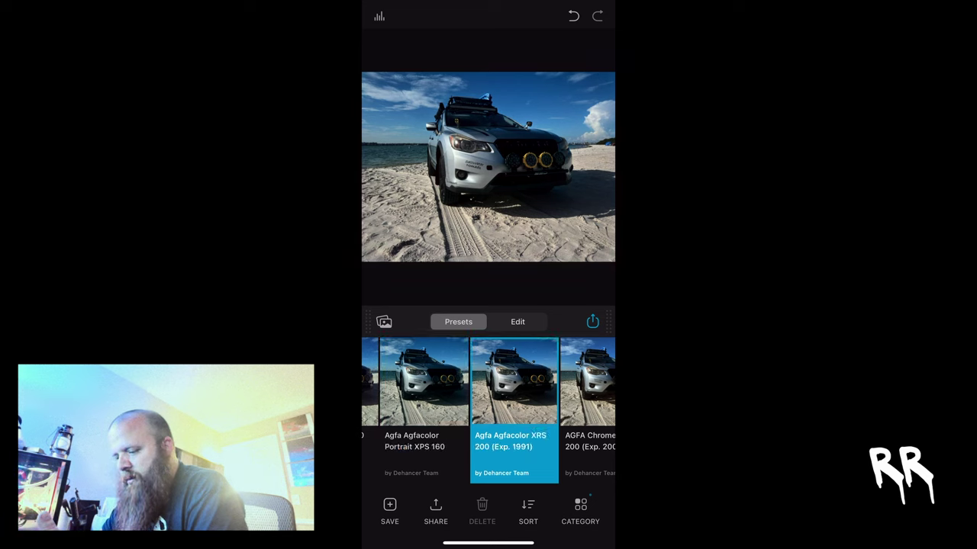
pyautogui.click(587, 382)
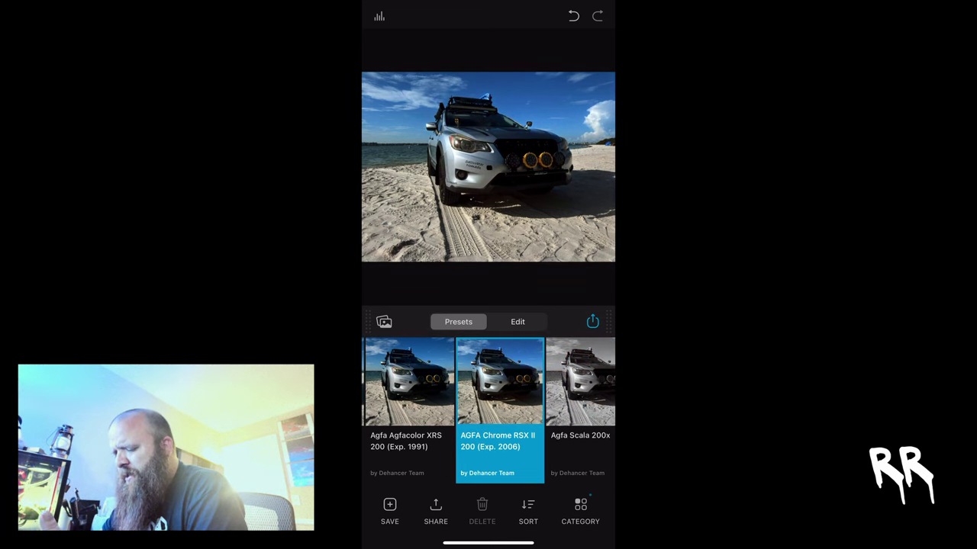
pyautogui.hscroll(5, 488, 410)
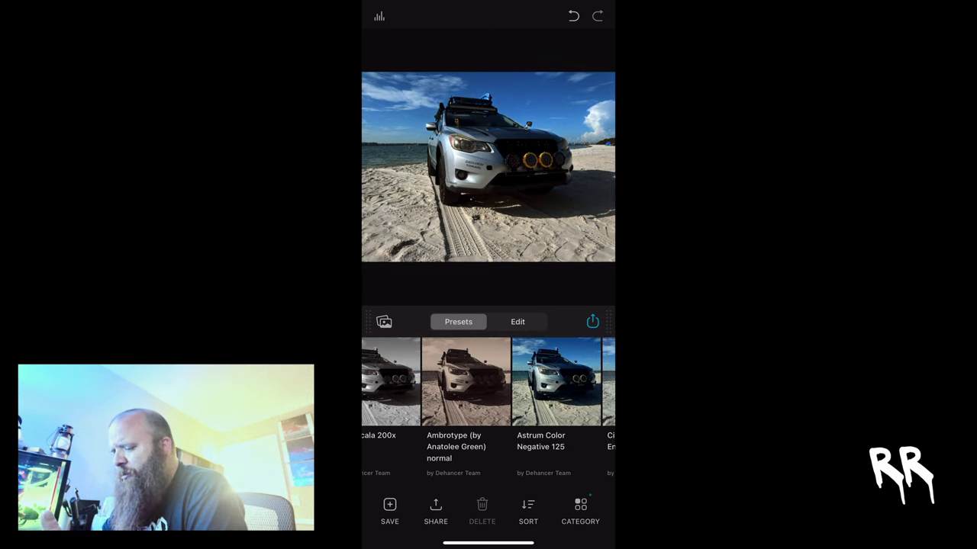
pyautogui.click(556, 382)
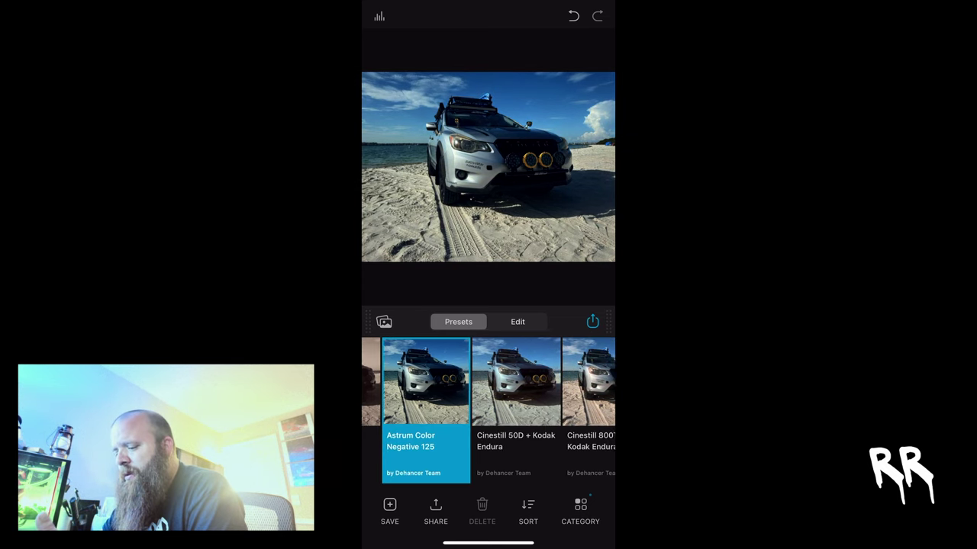
pyautogui.click(527, 381)
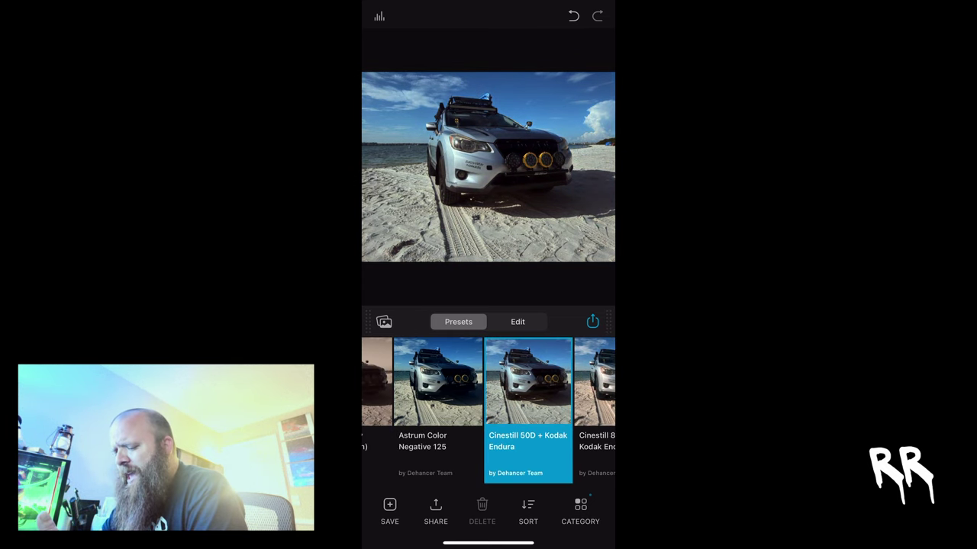
# - Raise exposure to 0.22, tonal contrast to about 8, and lower the black point slightly
pyautogui.click(518, 321)
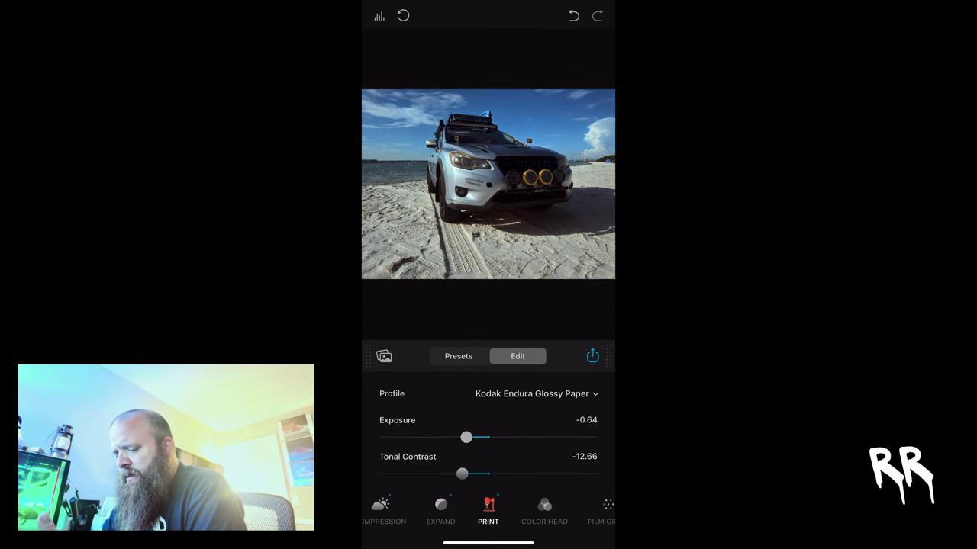
pyautogui.moveTo(466, 438); pyautogui.dragTo(491, 437)
pyautogui.moveTo(461, 473); pyautogui.dragTo(507, 474)
pyautogui.scroll(-2, 488, 428)
pyautogui.click(440, 509)
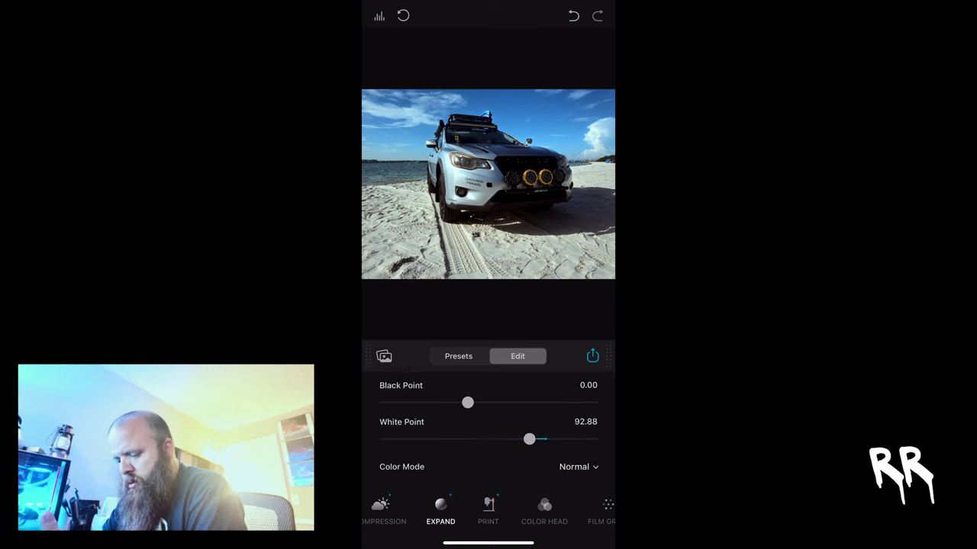
pyautogui.moveTo(467, 403)
pyautogui.mouseDown()
pyautogui.moveTo(508, 402)
pyautogui.moveTo(437, 402)
pyautogui.moveTo(455, 402)
pyautogui.mouseUp()
pyautogui.moveTo(534, 509); pyautogui.dragTo(467, 510)
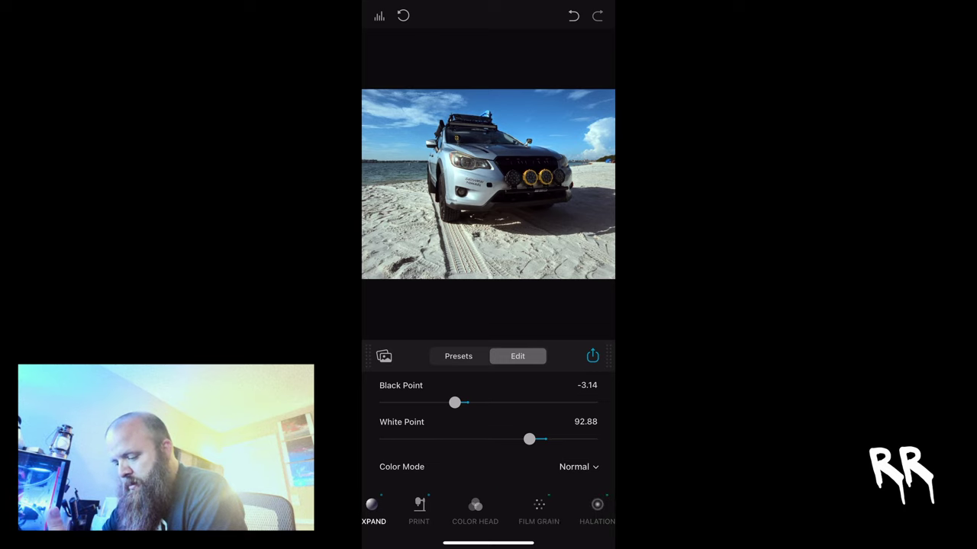
# - Add film grain with the 65 mm ISO 50 profile at Amount 55.42
pyautogui.click(538, 510)
pyautogui.click(578, 427)
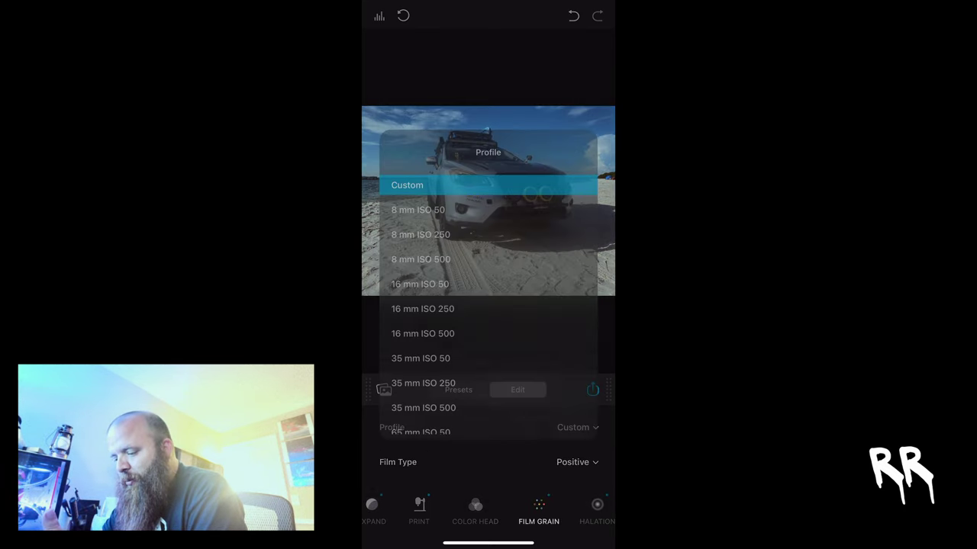
pyautogui.scroll(-3, 488, 306)
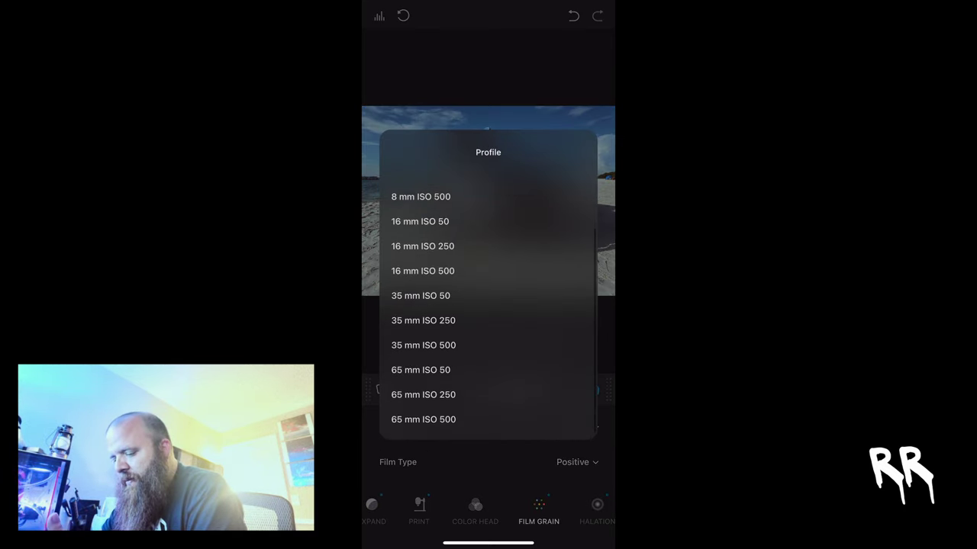
pyautogui.click(424, 373)
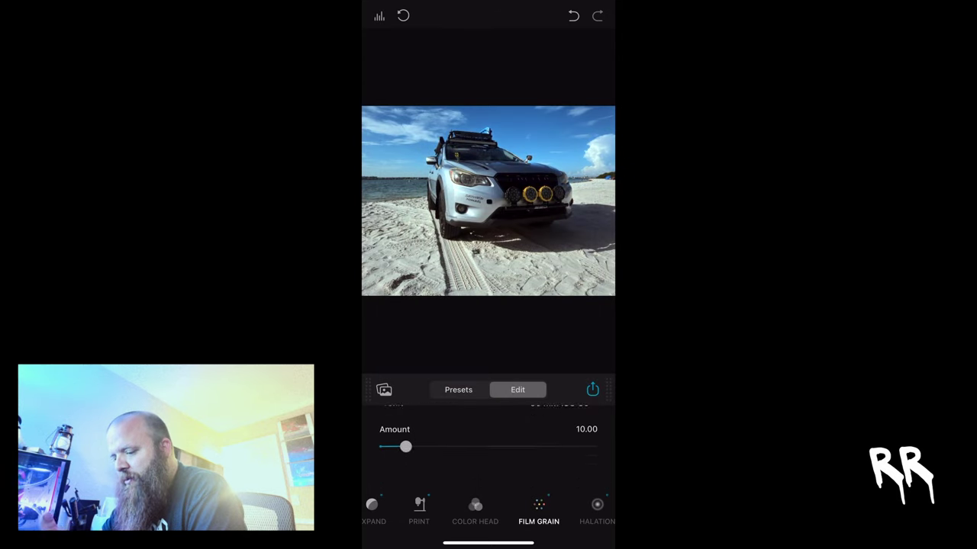
pyautogui.moveTo(405, 462); pyautogui.dragTo(499, 463)
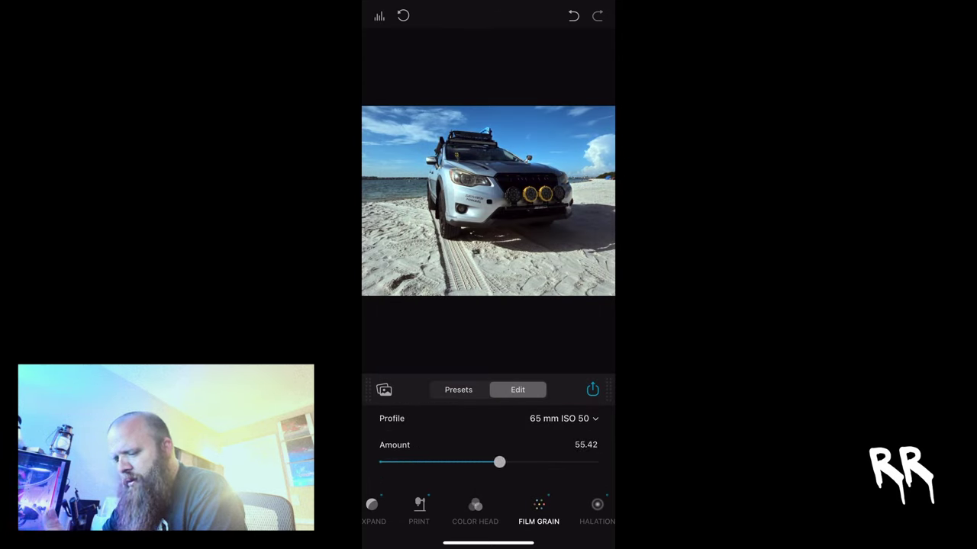
pyautogui.hscroll(2, 489, 511)
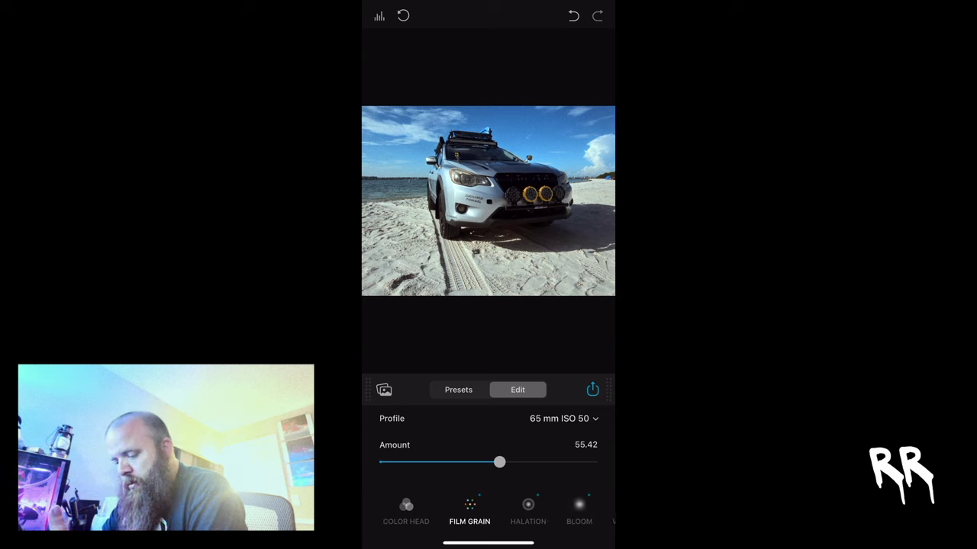
# - Reduce Halation Amplify to about 49
pyautogui.click(528, 510)
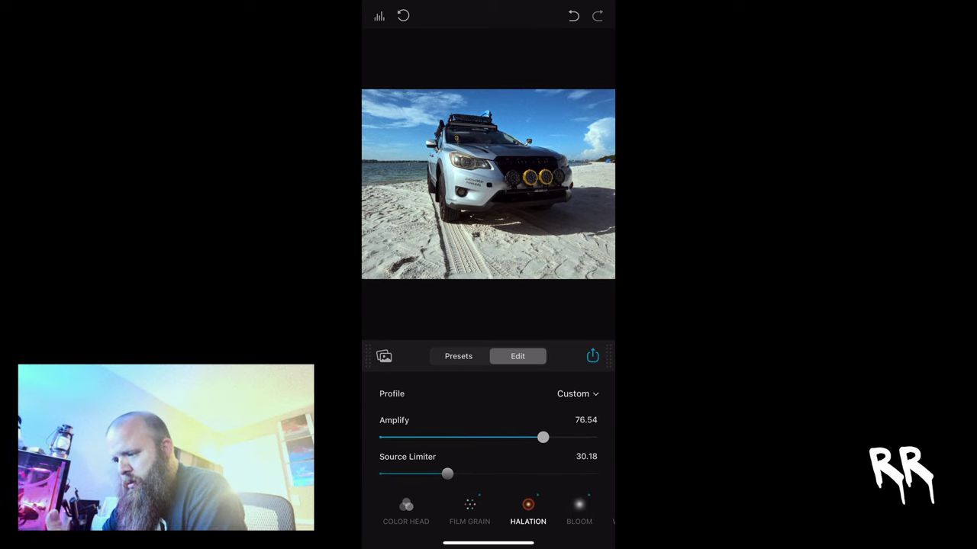
pyautogui.moveTo(542, 437); pyautogui.dragTo(486, 438)
pyautogui.moveTo(528, 511); pyautogui.dragTo(489, 511)
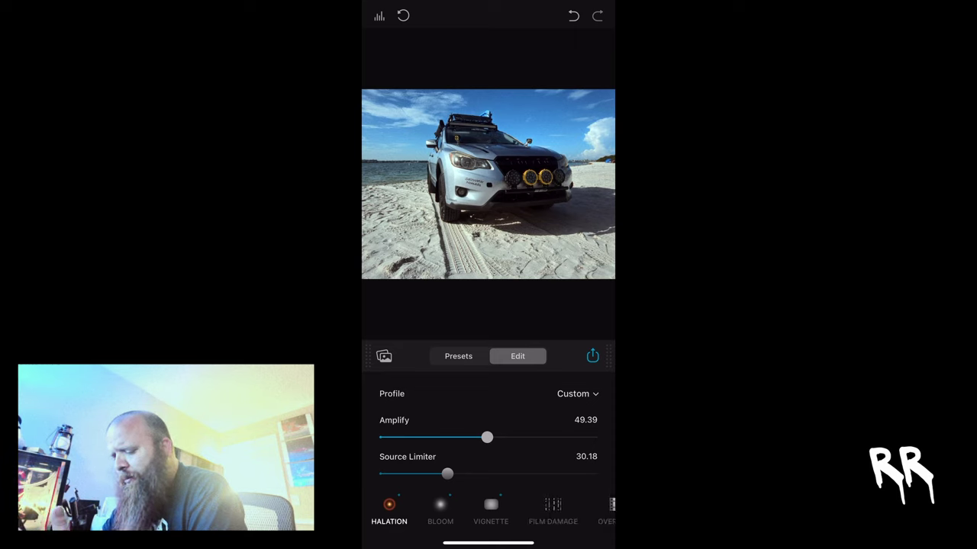
# - Raise Film Damage dust amount from 4 to 88 and dust size balance to 75.80
pyautogui.click(552, 511)
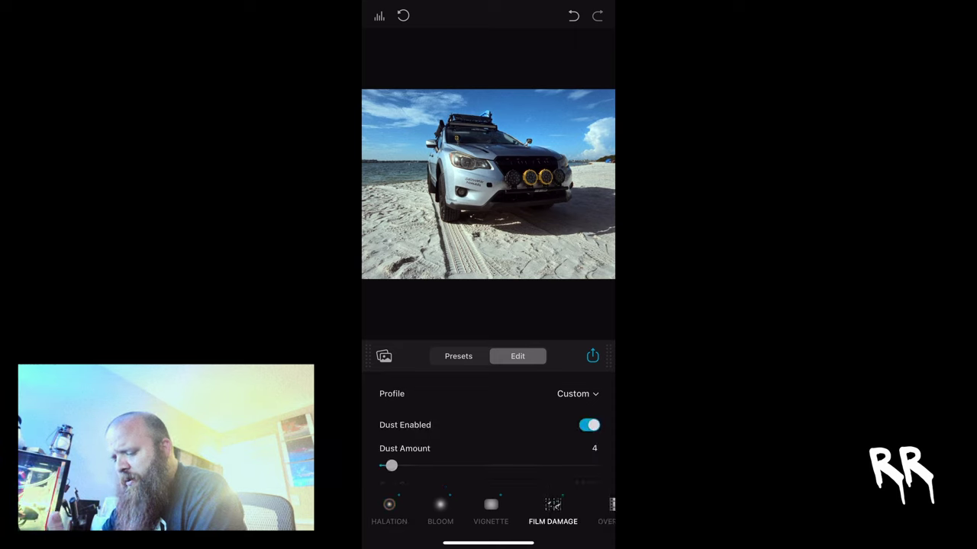
pyautogui.moveTo(391, 466); pyautogui.dragTo(527, 466)
pyautogui.scroll(-2, 488, 427)
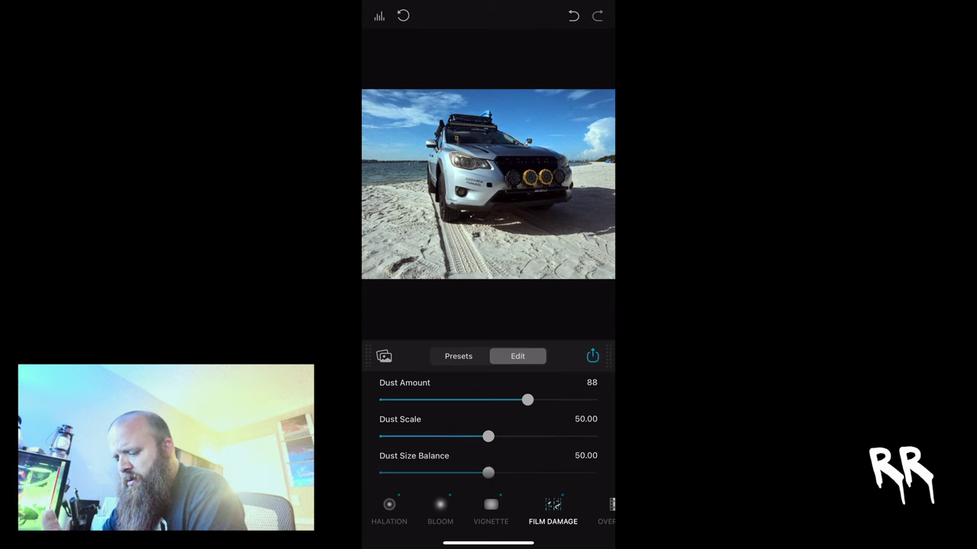
pyautogui.moveTo(503, 464); pyautogui.dragTo(541, 464)
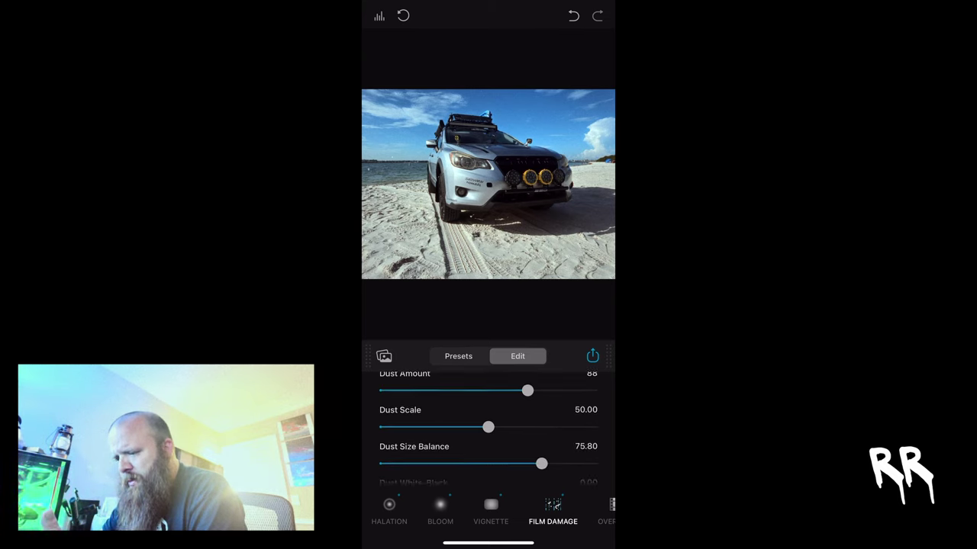
pyautogui.scroll(-1, 488, 427)
pyautogui.scroll(-5, 488, 427)
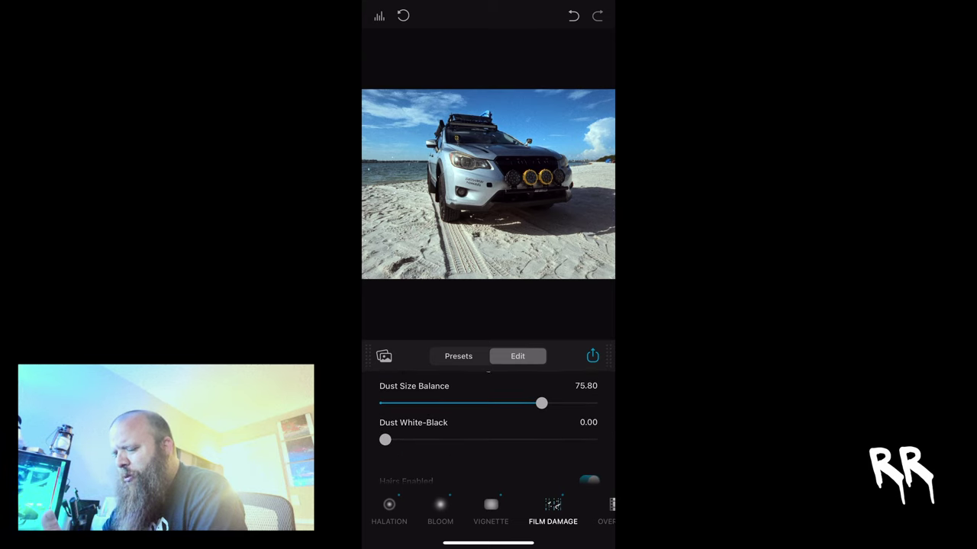
pyautogui.scroll(-5, 489, 427)
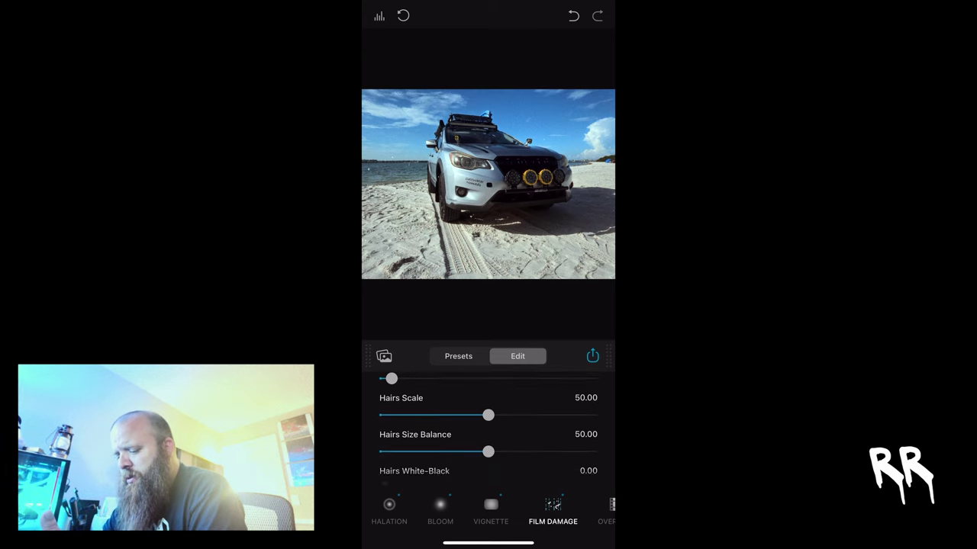
pyautogui.hscroll(2, 488, 512)
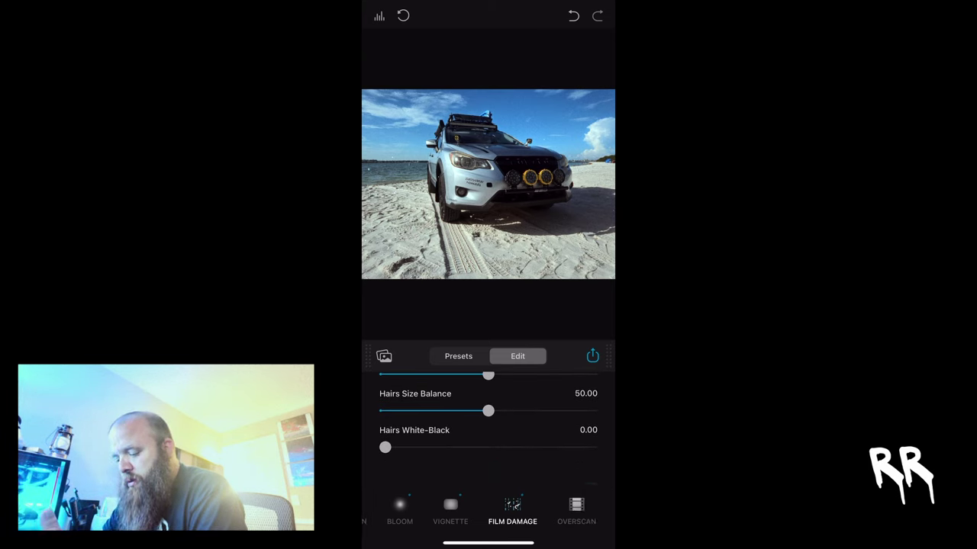
# - Try Neat Sharp and Super 8mm 1.33:1 overscan gates, then revert to Super 35mm 1.37:1 Neat Normal
pyautogui.click(576, 511)
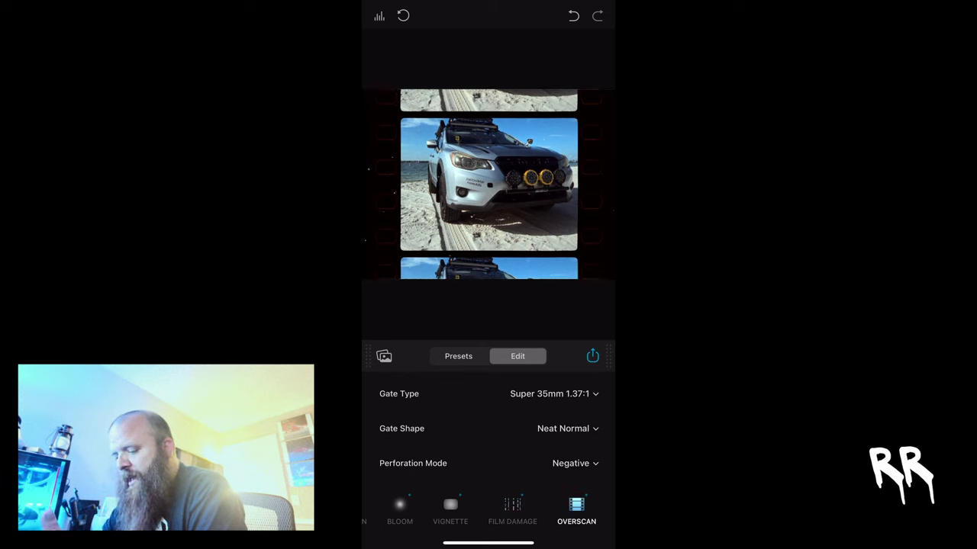
pyautogui.click(565, 428)
pyautogui.click(438, 291)
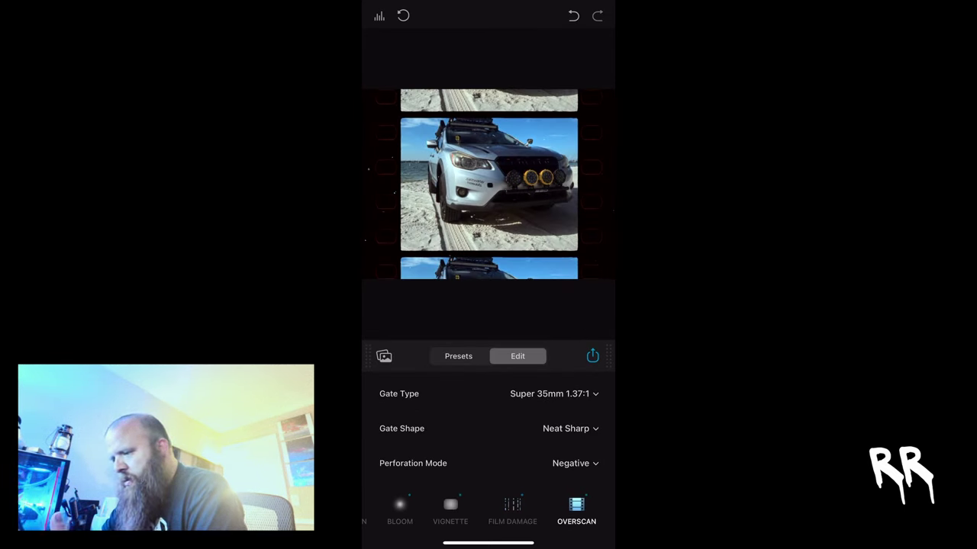
pyautogui.click(553, 394)
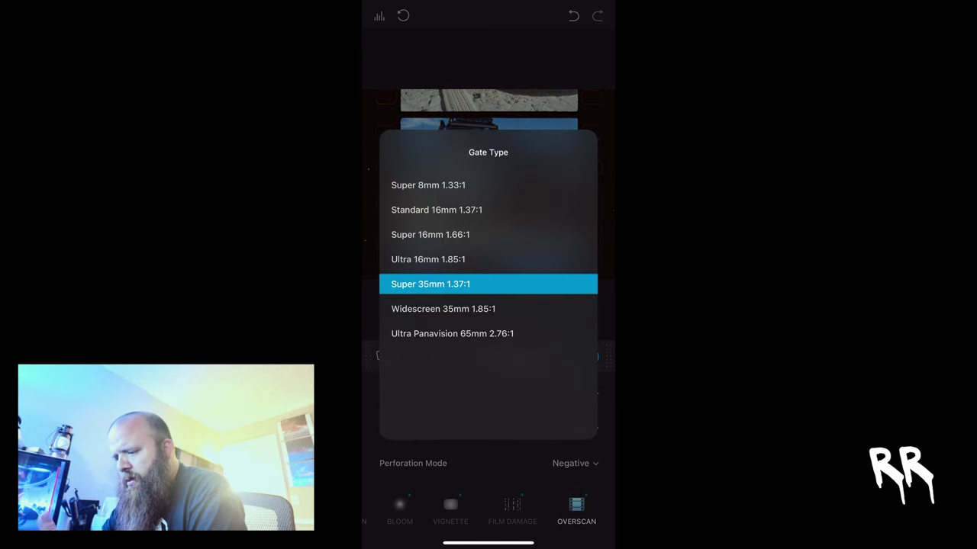
pyautogui.click(428, 184)
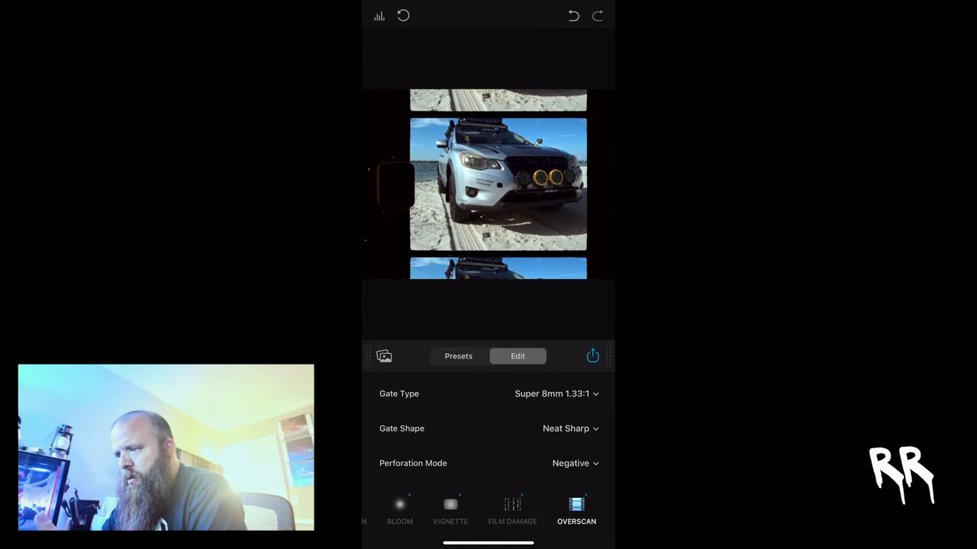
pyautogui.hotkey('ctrl', 'z')
pyautogui.hotkey('ctrl', 'z')
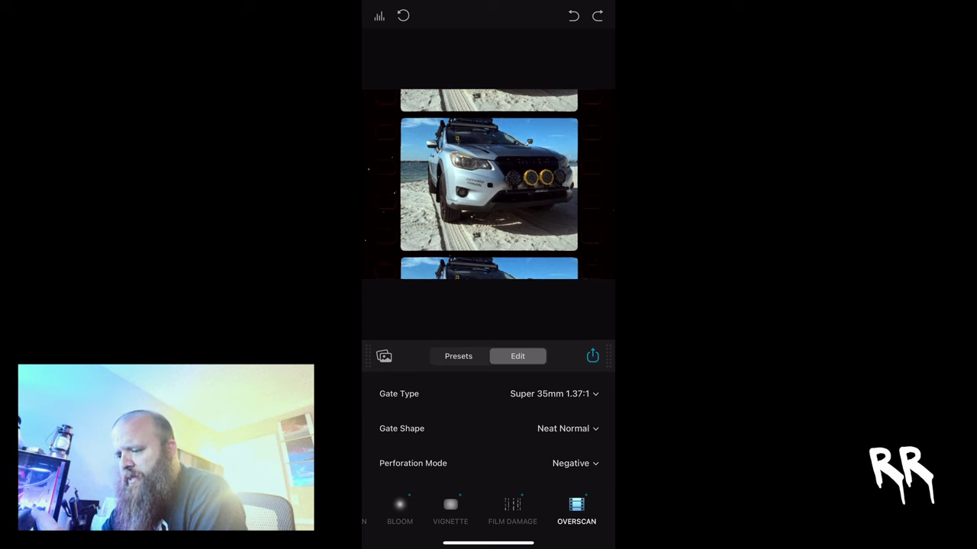
pyautogui.click(512, 512)
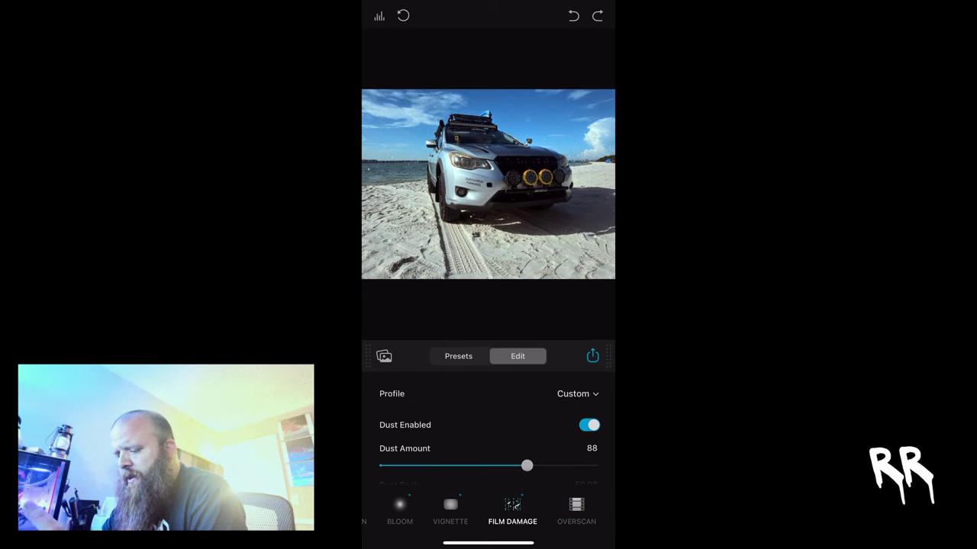
pyautogui.hscroll(-10, 488, 511)
pyautogui.hscroll(-10, 488, 511)
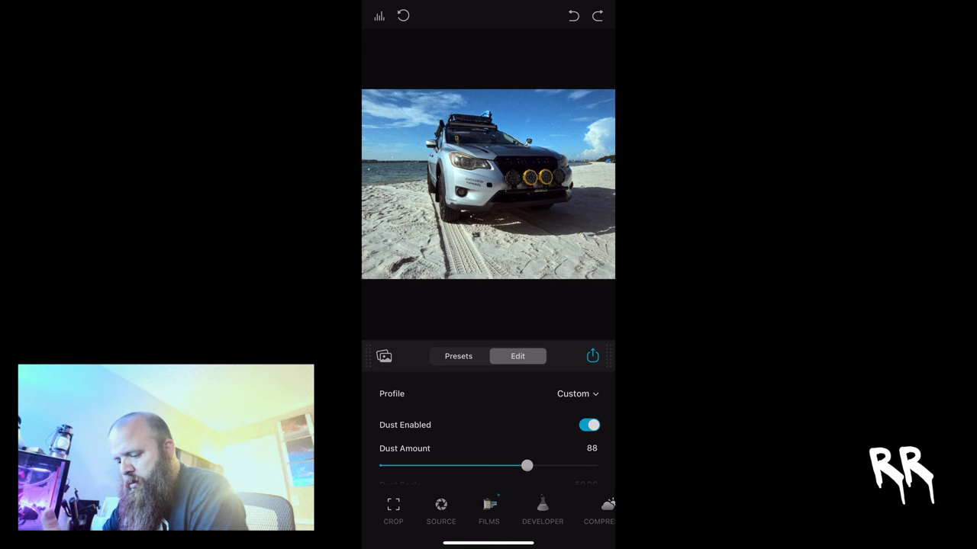
# - Apply the Fuji Eterna Vivid 500 film stock and raise source Exposure Comp to 0.30
pyautogui.click(488, 511)
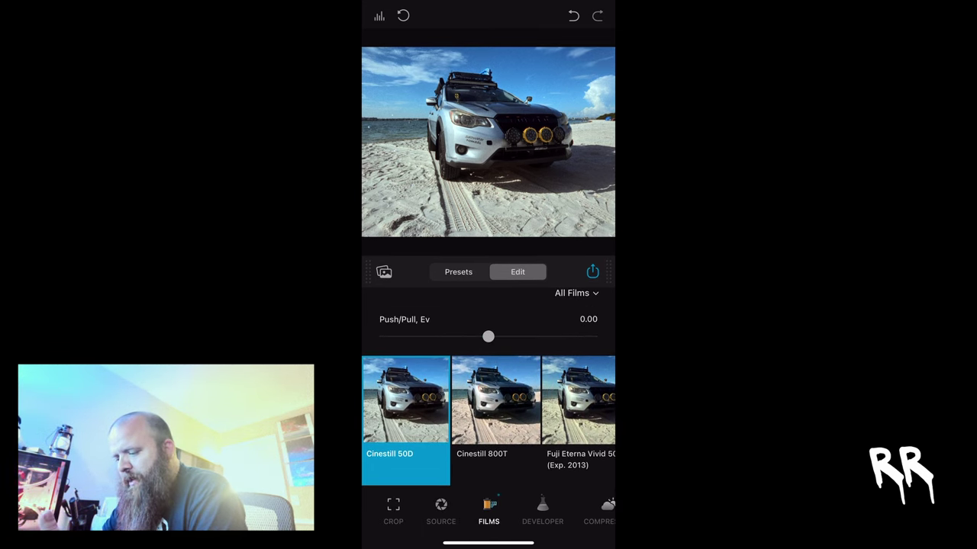
pyautogui.click(496, 412)
pyautogui.click(578, 412)
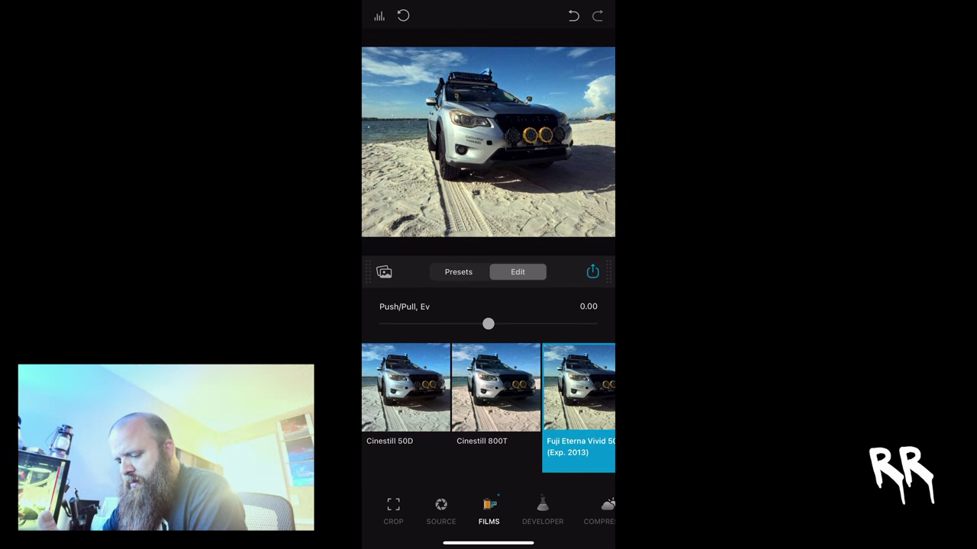
pyautogui.click(441, 511)
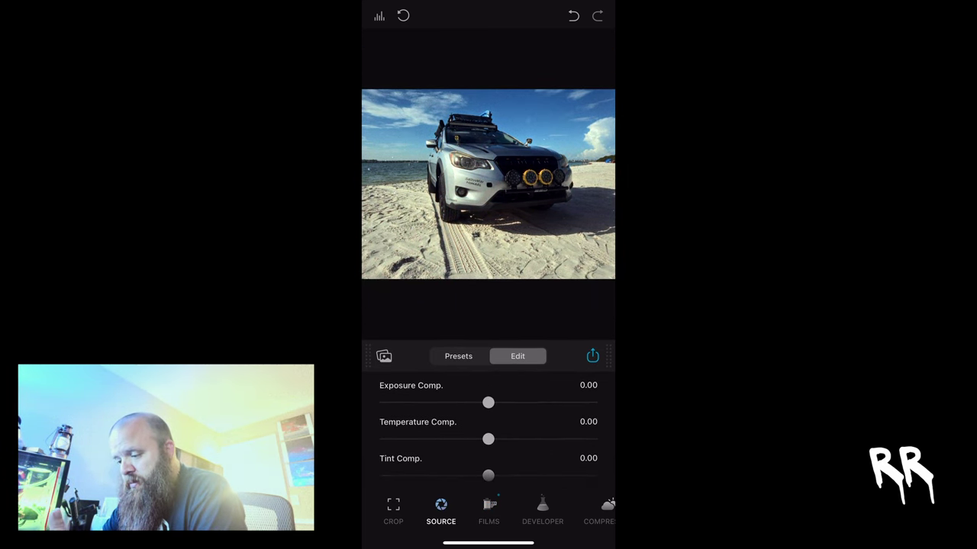
pyautogui.moveTo(488, 402)
pyautogui.mouseDown()
pyautogui.moveTo(527, 402)
pyautogui.moveTo(475, 402)
pyautogui.moveTo(499, 402)
pyautogui.mouseUp()
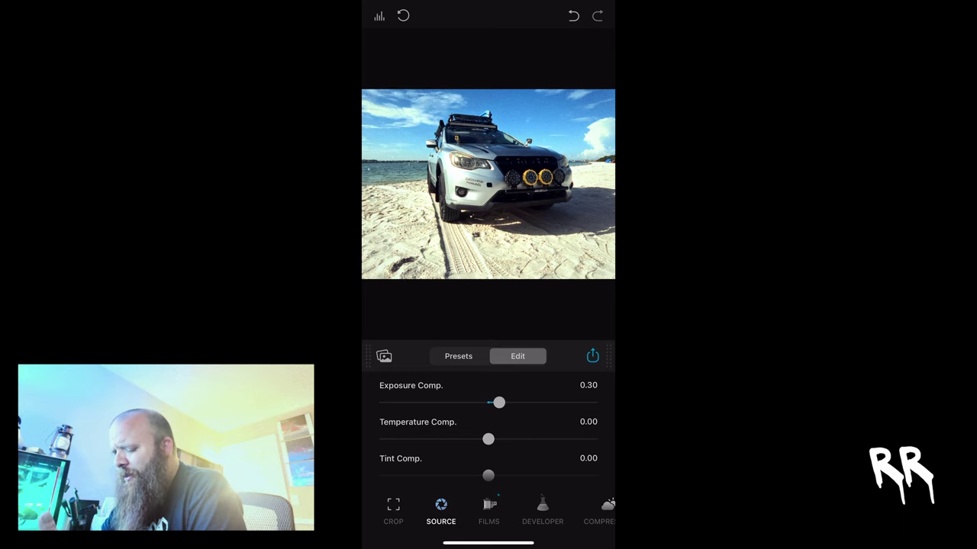
pyautogui.click(542, 511)
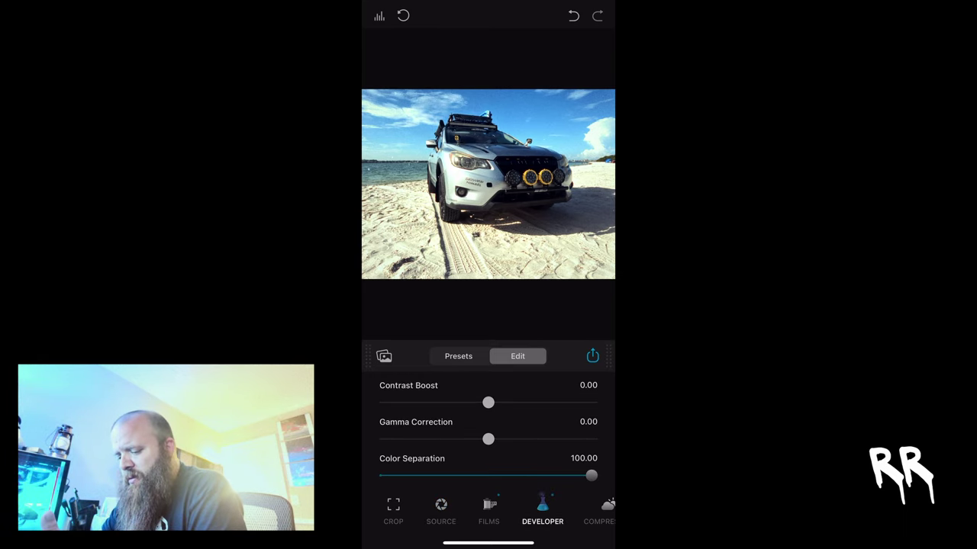
# - Load another beach SUV photo, try Adox Color Implosion, then apply Fuji Eterna Vivid 500 (Exp. 2013) + 2383
pyautogui.click(384, 356)
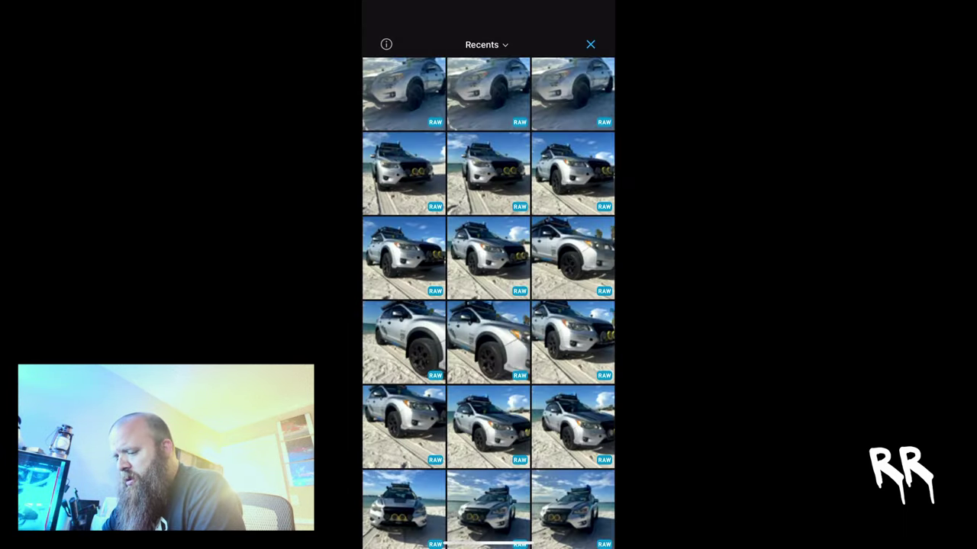
pyautogui.click(488, 258)
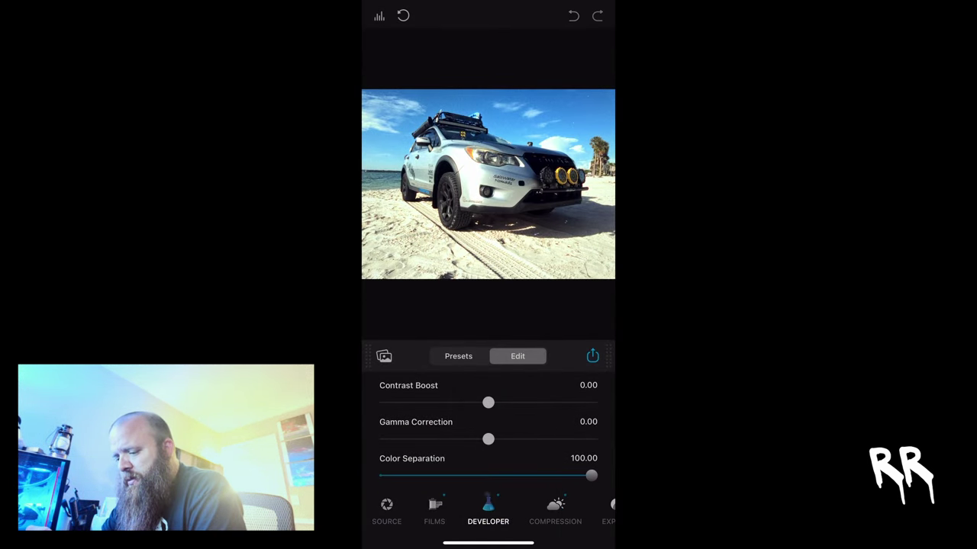
pyautogui.click(458, 356)
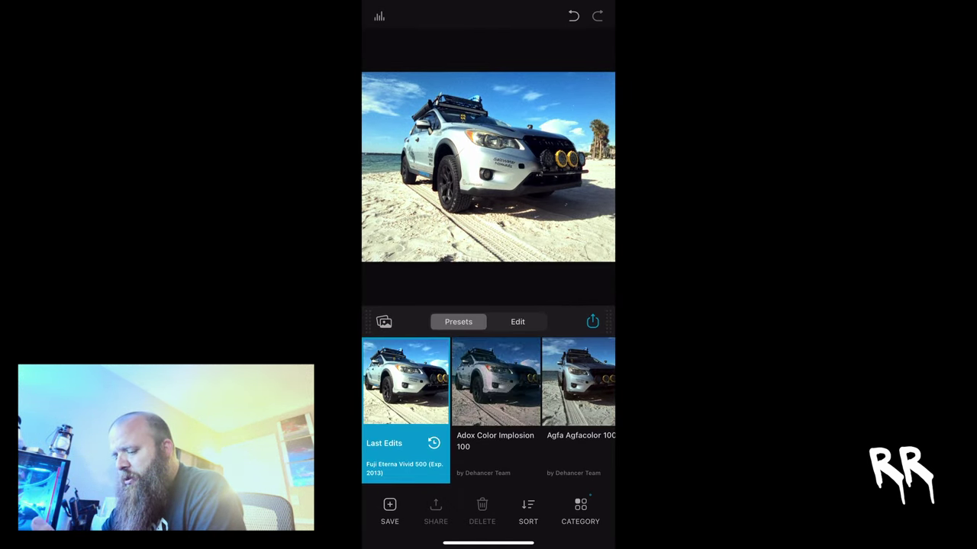
pyautogui.hscroll(-3, 488, 410)
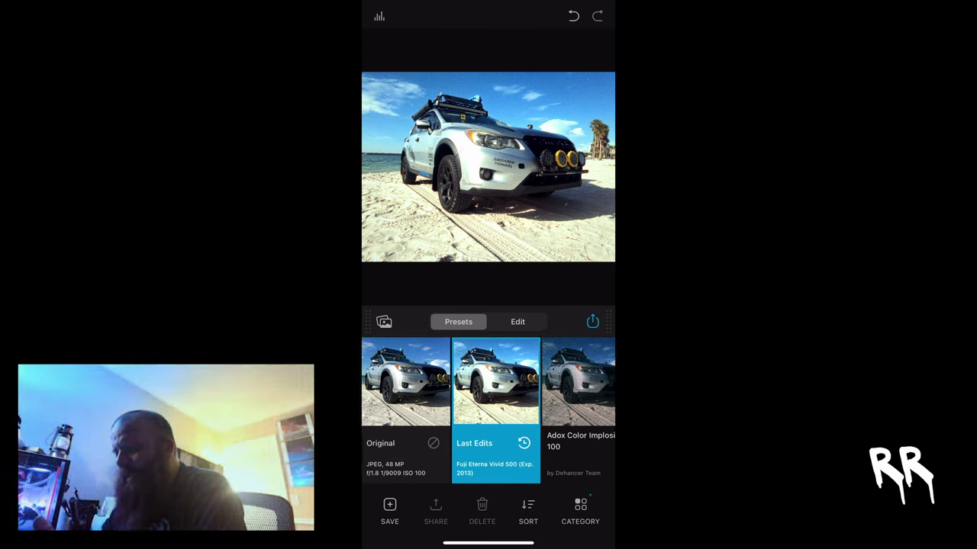
pyautogui.click(578, 381)
pyautogui.hscroll(3, 488, 411)
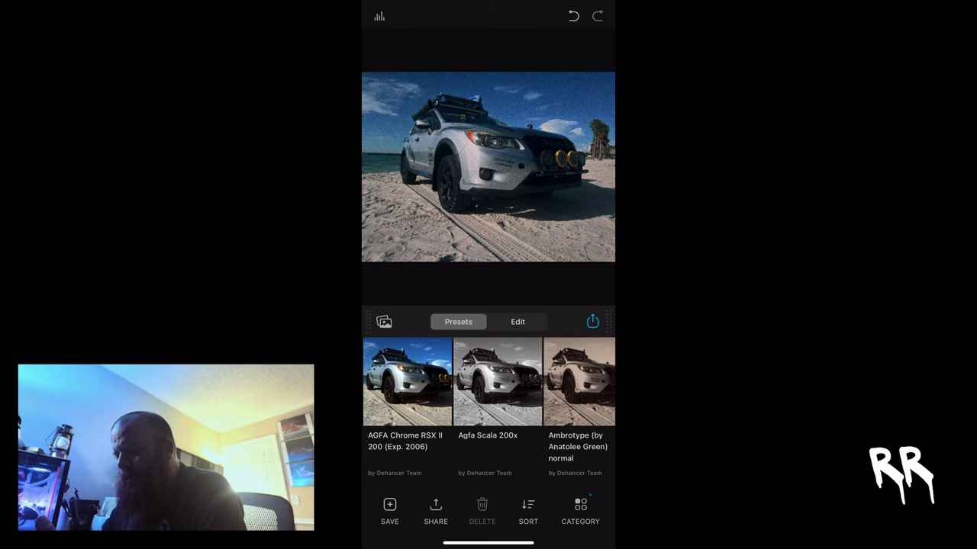
pyautogui.hscroll(3, 488, 411)
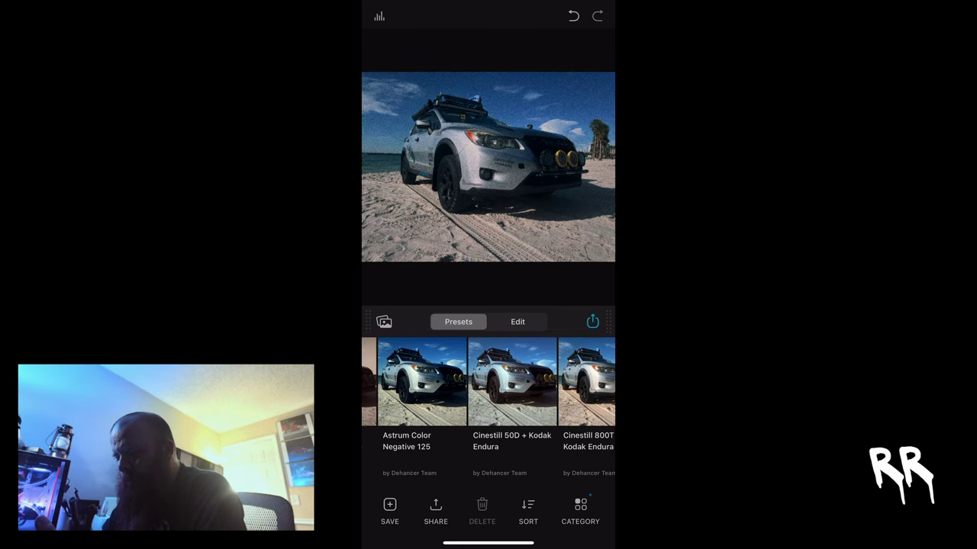
pyautogui.hscroll(3, 488, 410)
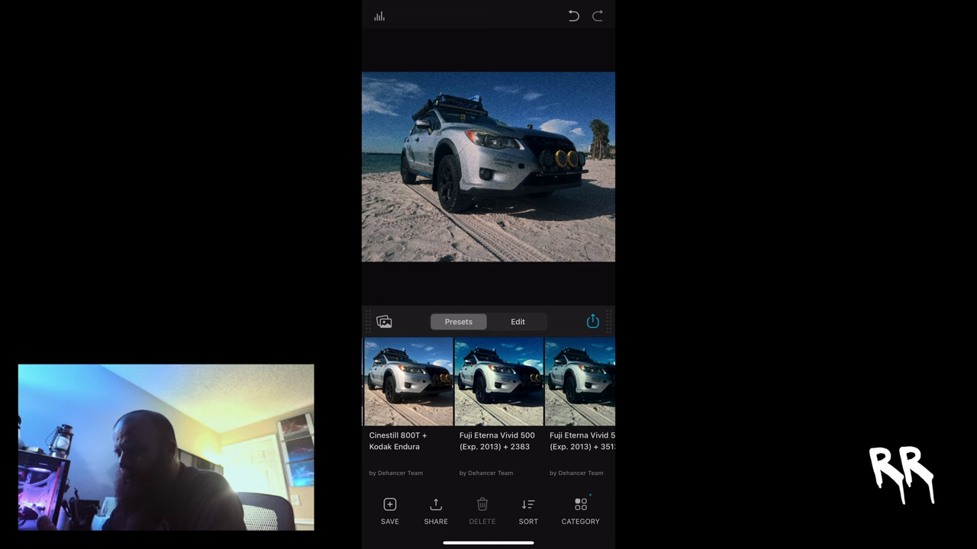
pyautogui.click(498, 404)
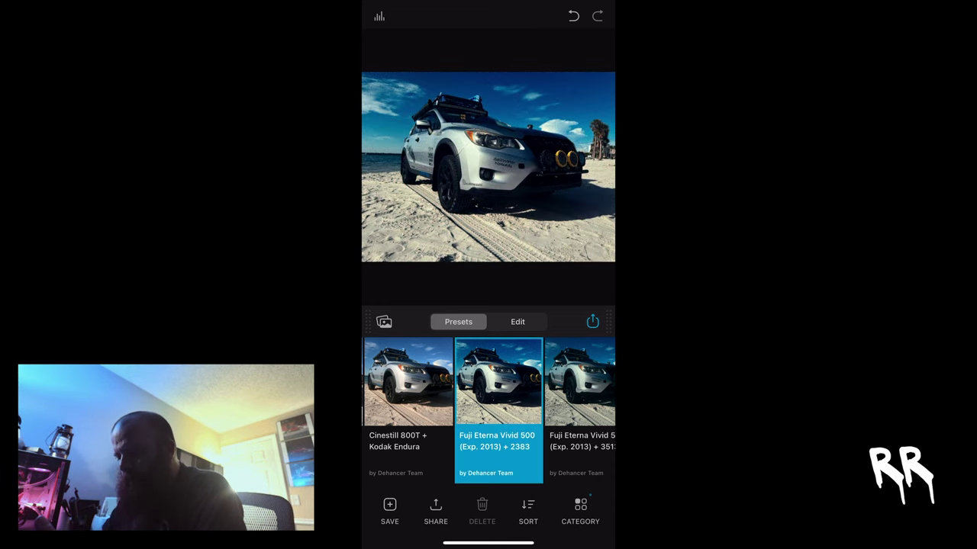
# - From the Compression view, export the edited beach SUV photo with Save to Gallery
pyautogui.click(518, 321)
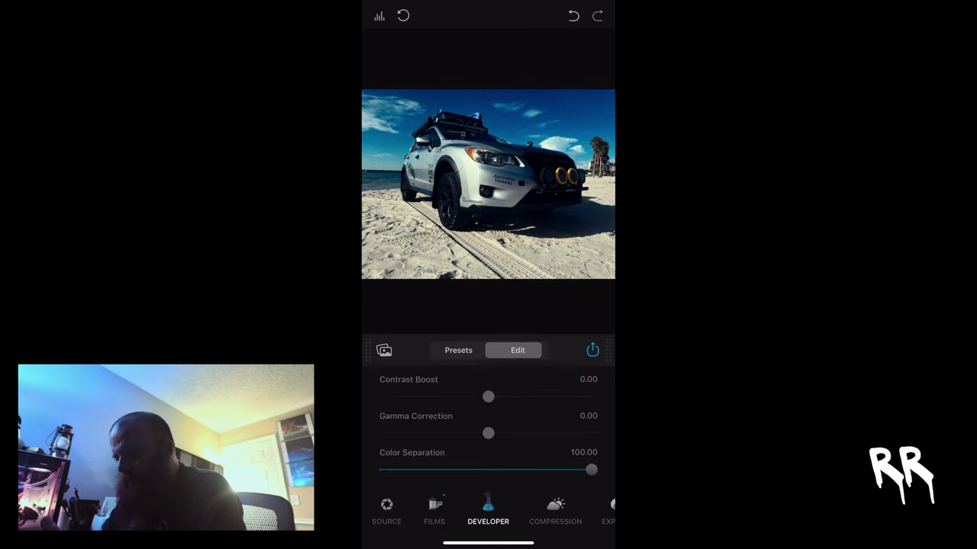
pyautogui.click(555, 511)
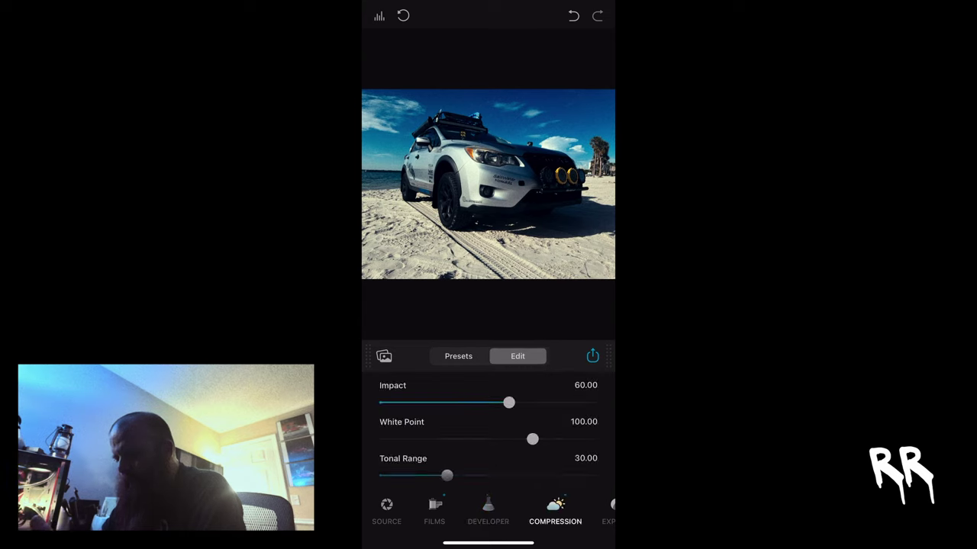
pyautogui.click(592, 356)
pyautogui.click(489, 267)
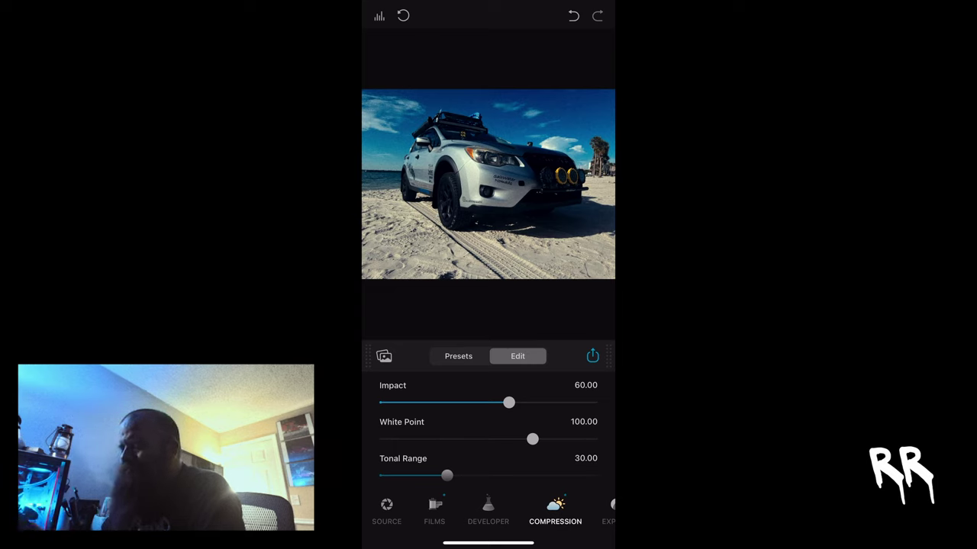
# - Review the Compression sliders, nudging one slider to the left
pyautogui.scroll(-2, 488, 428)
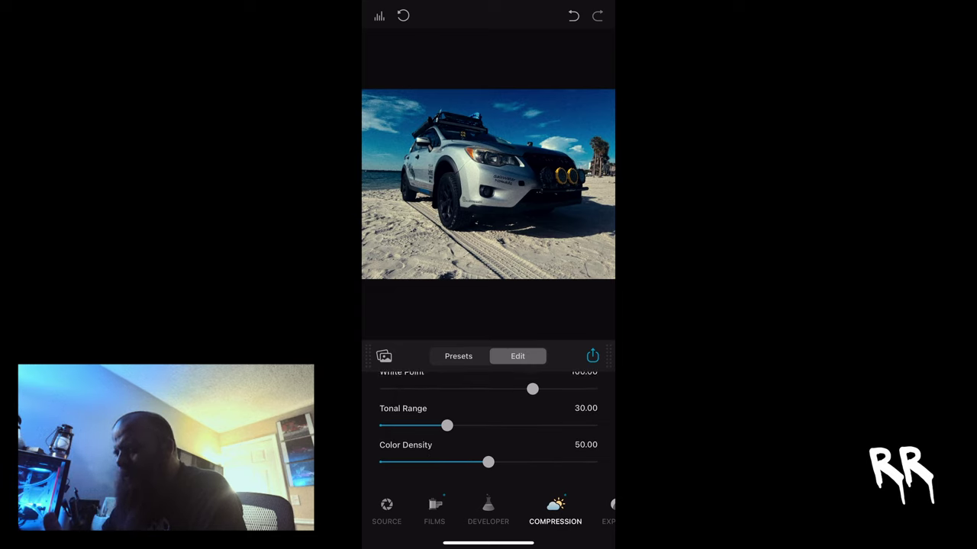
pyautogui.moveTo(549, 511); pyautogui.dragTo(498, 511)
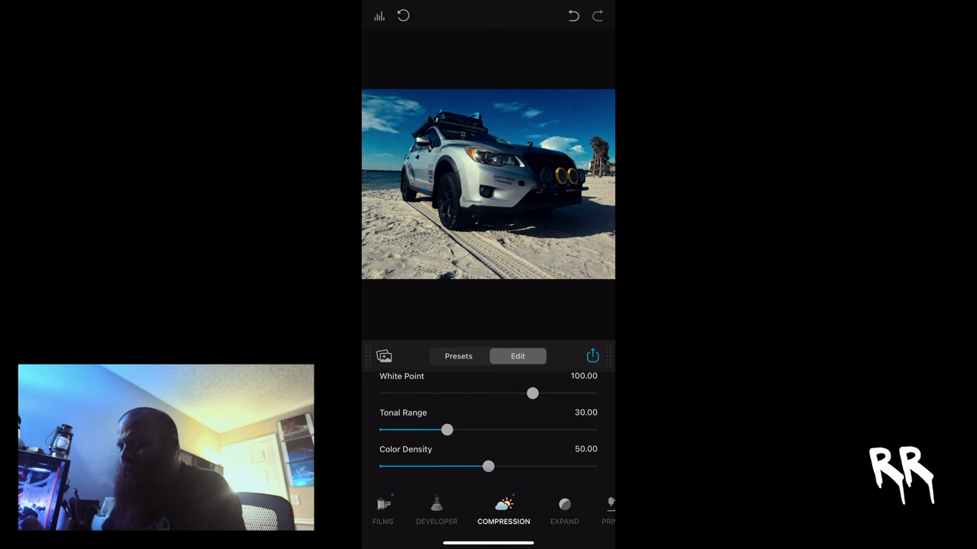
pyautogui.scroll(-1, 488, 419)
pyautogui.scroll(1, 488, 420)
pyautogui.hscroll(3, 489, 512)
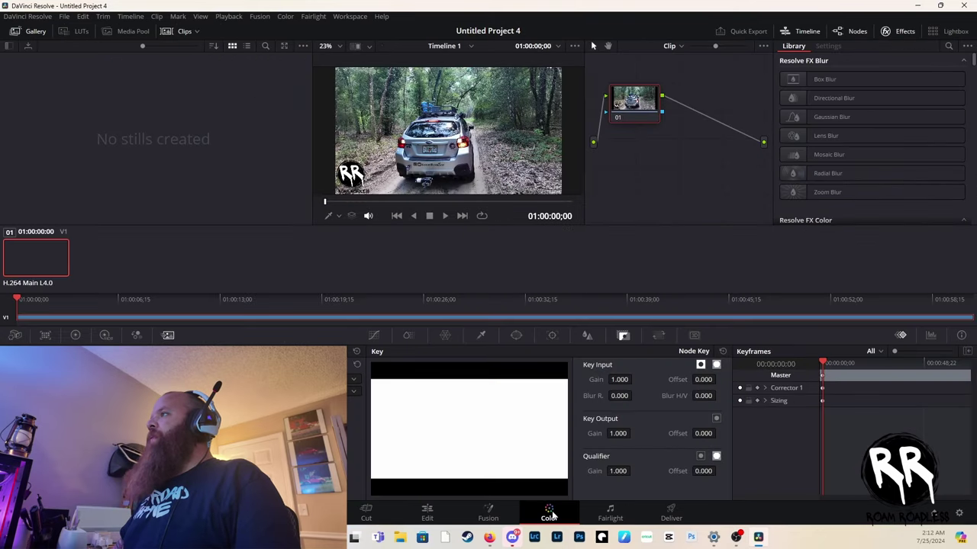
# - On the Color page, search the Effects Library for DEHANCE and drop Dehancer Pro 7.2.0 onto node 01
pyautogui.click(550, 513)
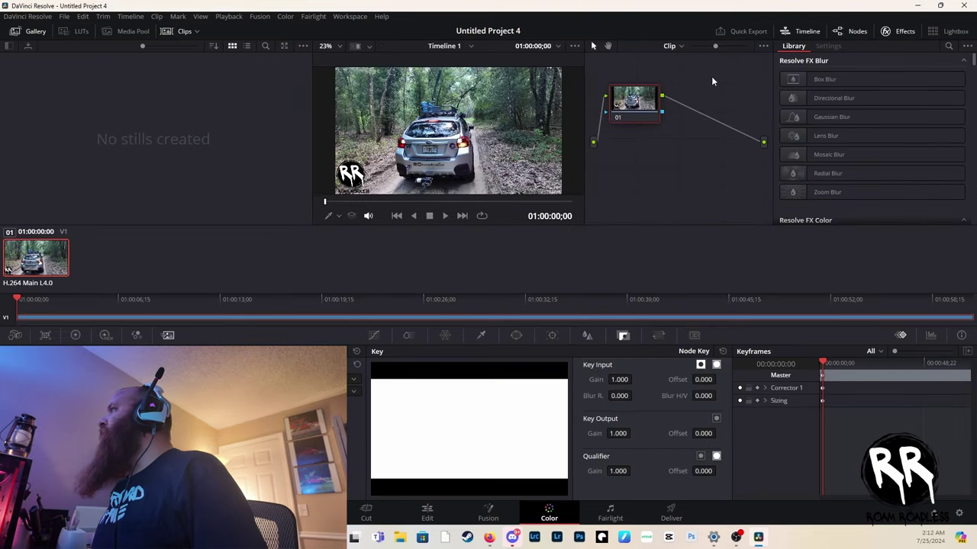
pyautogui.click(949, 47)
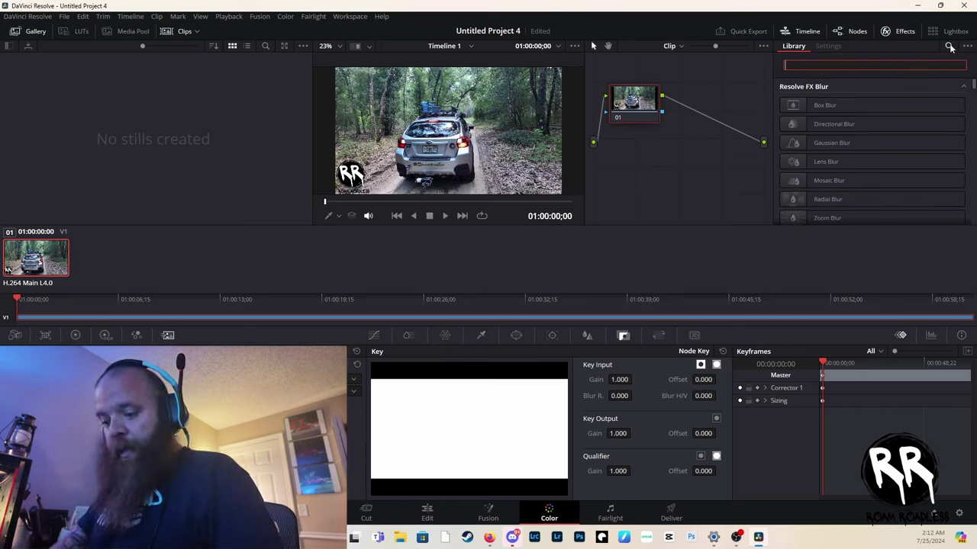
pyautogui.write('DEHA')
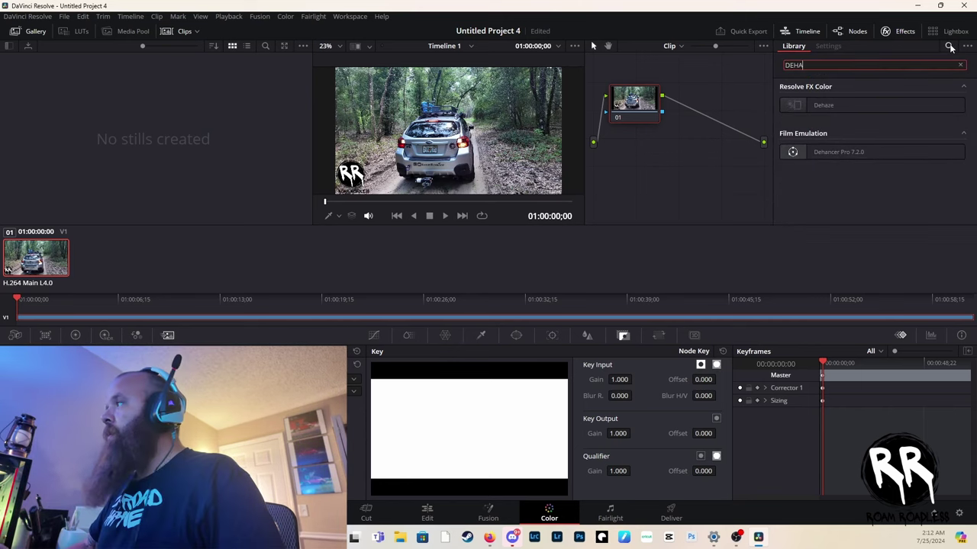
pyautogui.write('NCE')
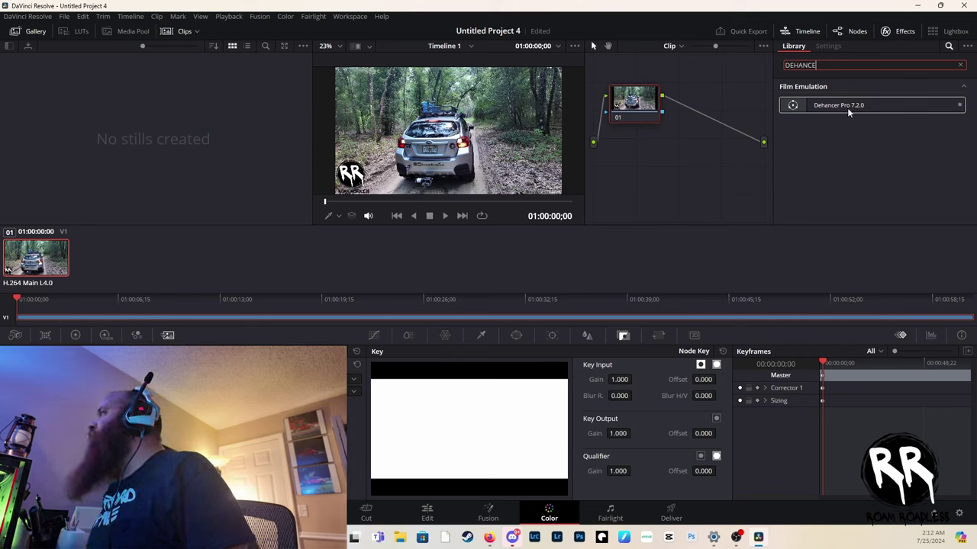
pyautogui.moveTo(846, 107); pyautogui.dragTo(805, 107)
# - Set Dehancer's input source to a camera profile: vendor DJI, camera OSMO Pocket 3
pyautogui.doubleClick(805, 107)
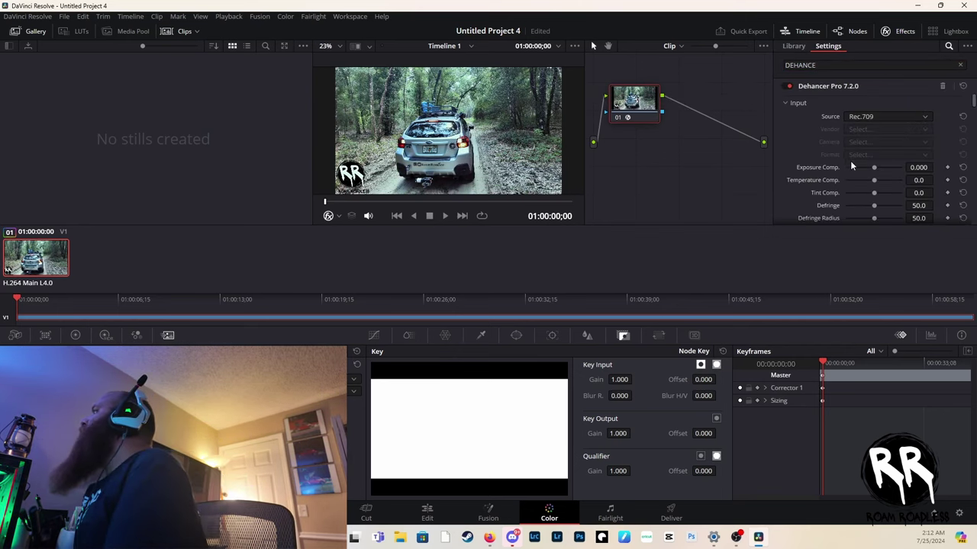
pyautogui.click(894, 118)
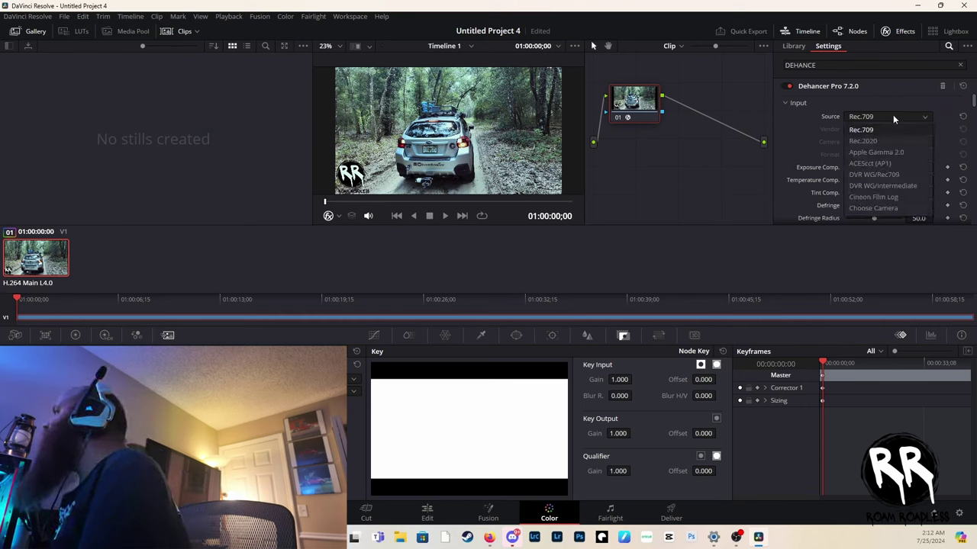
pyautogui.click(877, 207)
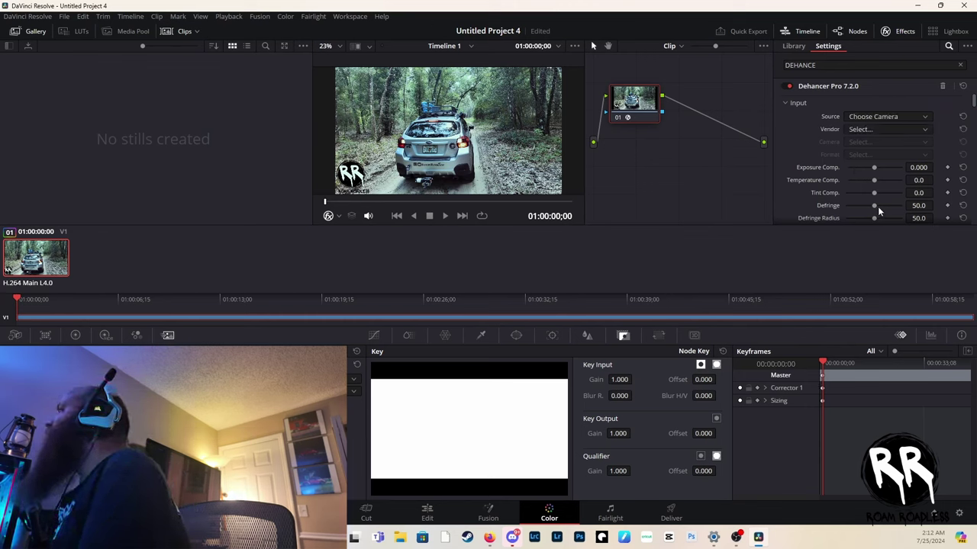
pyautogui.click(867, 129)
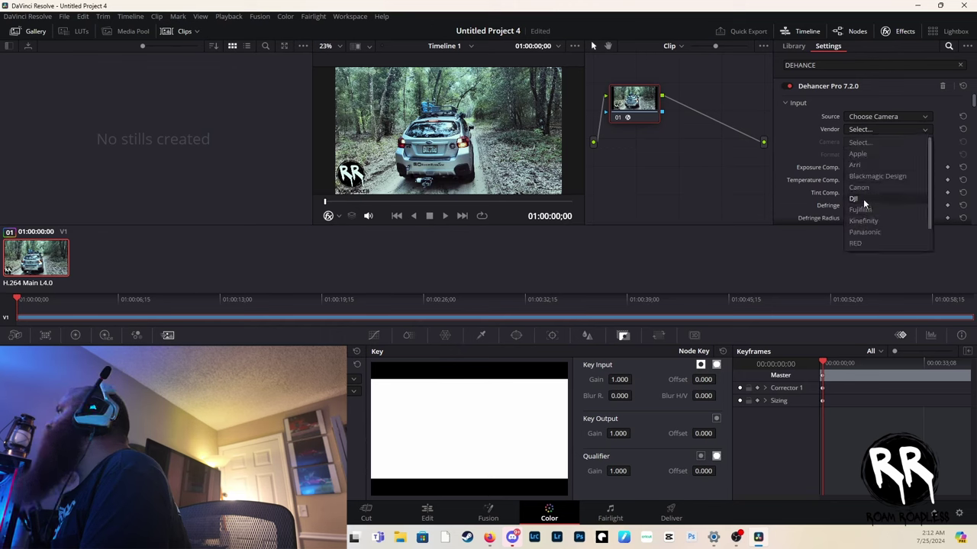
pyautogui.click(854, 198)
pyautogui.click(863, 143)
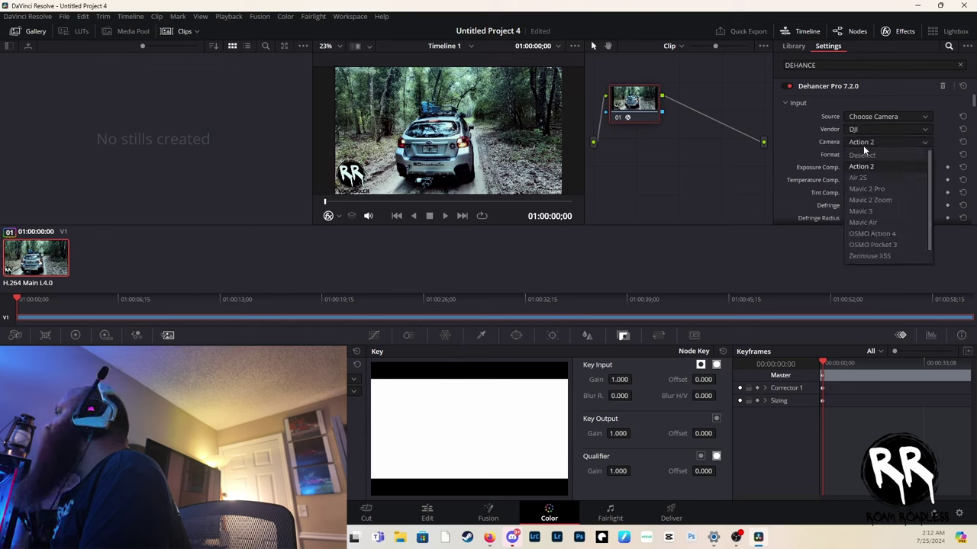
pyautogui.click(862, 244)
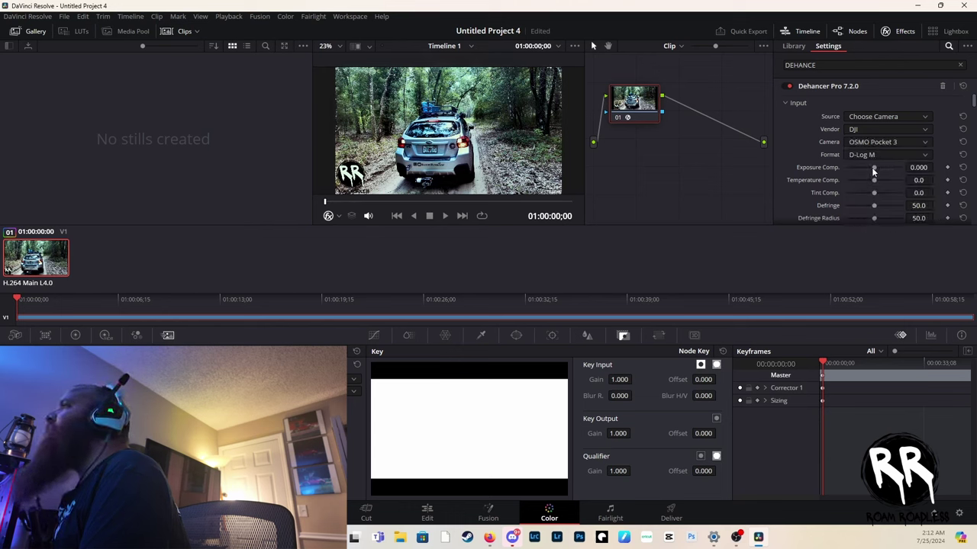
# - Raise Exposure Comp to 0.522 and increase the Tint compensation
pyautogui.moveTo(873, 168); pyautogui.dragTo(883, 183)
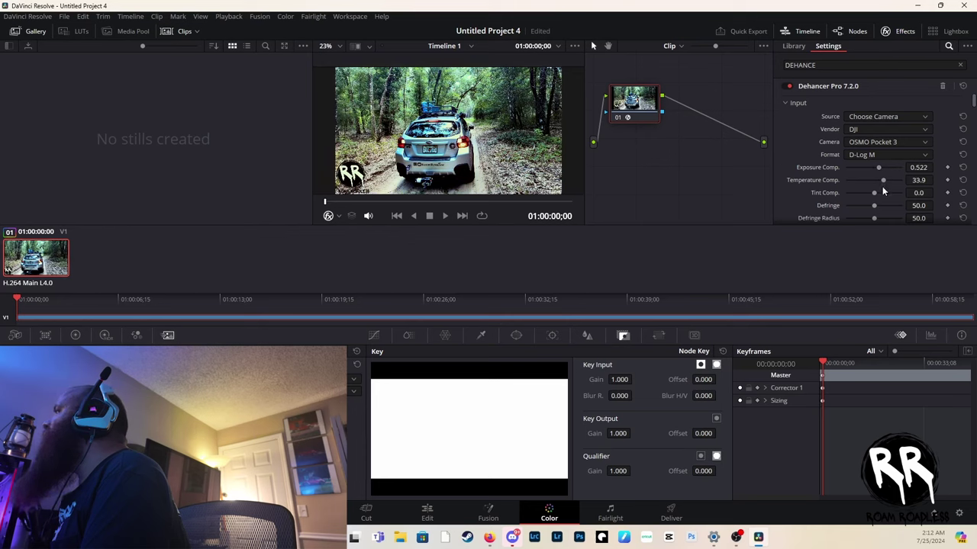
pyautogui.moveTo(873, 192)
pyautogui.mouseDown()
pyautogui.moveTo(865, 191)
pyautogui.moveTo(876, 198)
pyautogui.mouseUp()
pyautogui.scroll(-4, 877, 200)
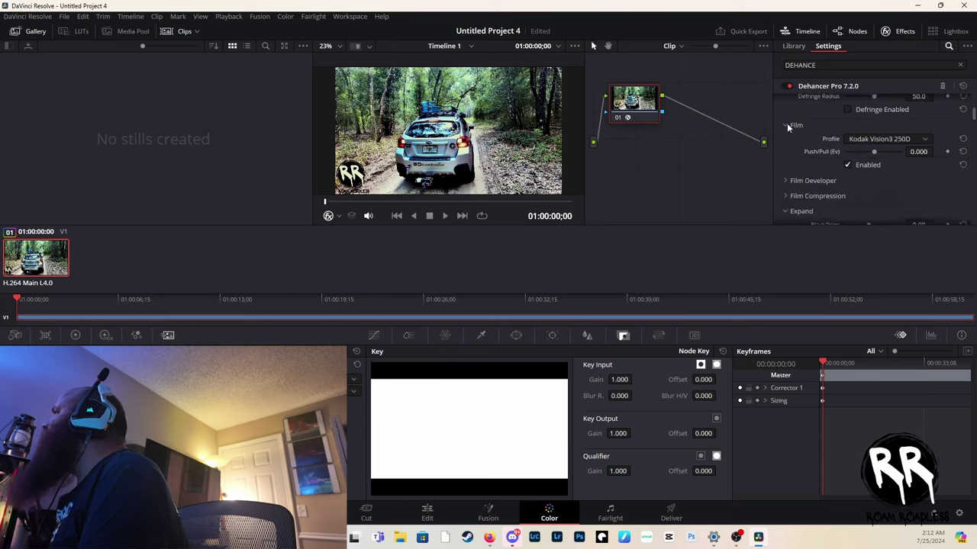
# - Try the Kodak Ultramax 400, Portra 160, 160NC, 160VC and Portra 800 film profiles
pyautogui.click(889, 144)
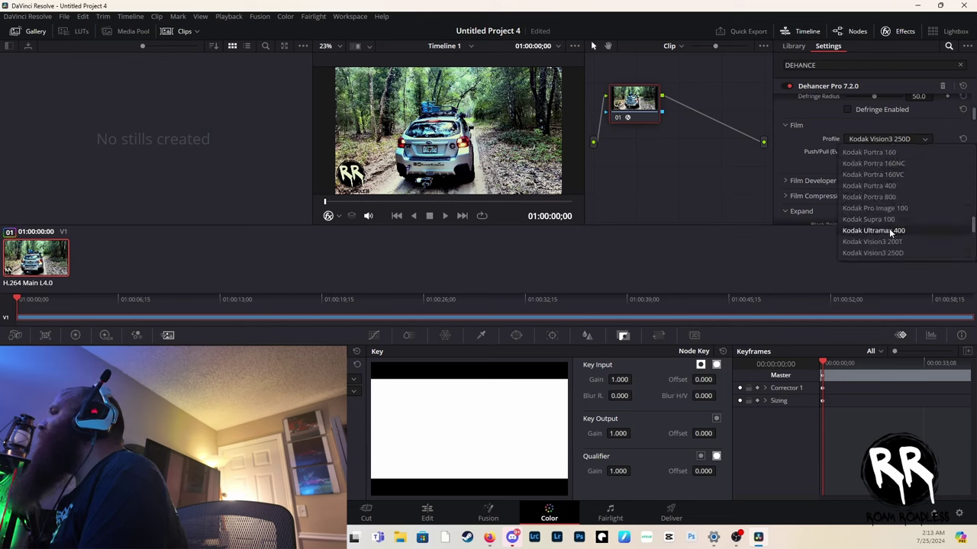
pyautogui.click(889, 230)
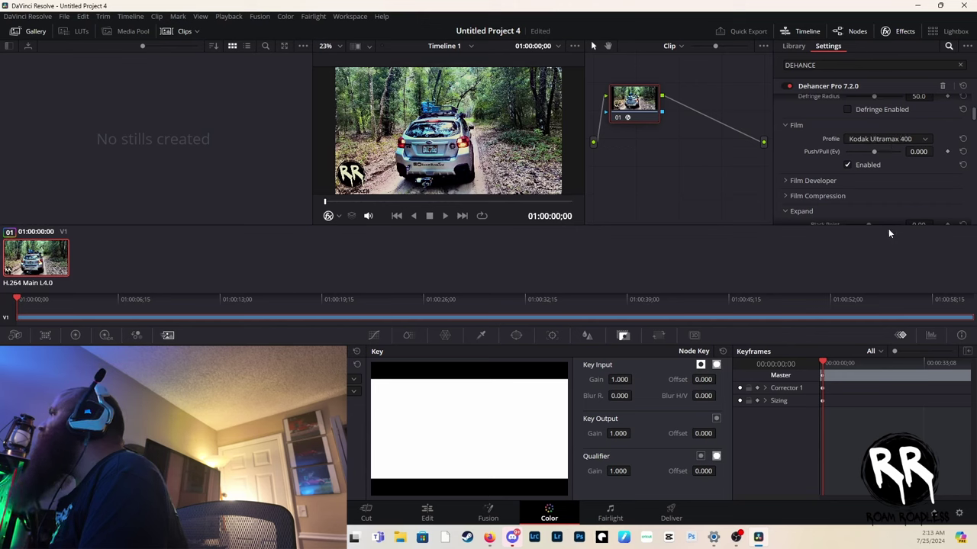
pyautogui.click(872, 138)
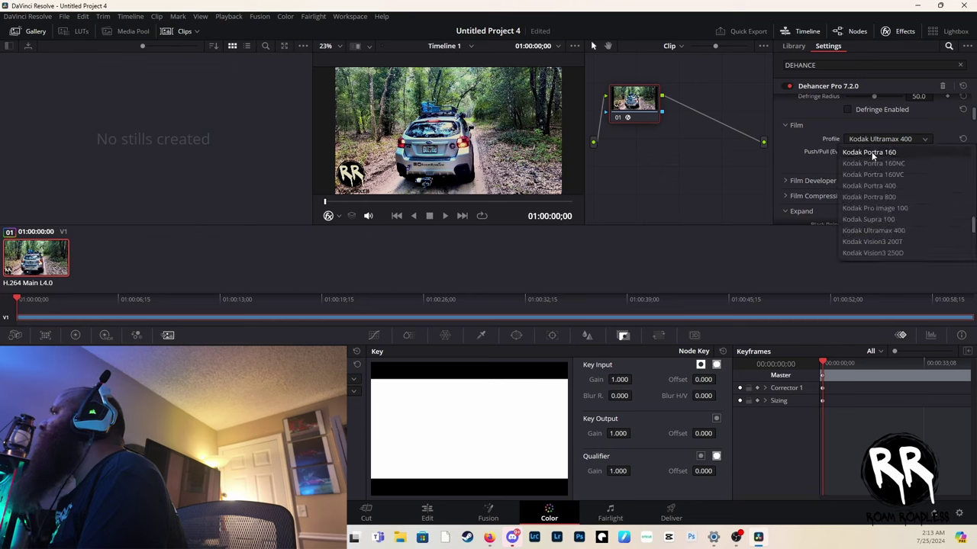
pyautogui.click(872, 153)
pyautogui.click(873, 139)
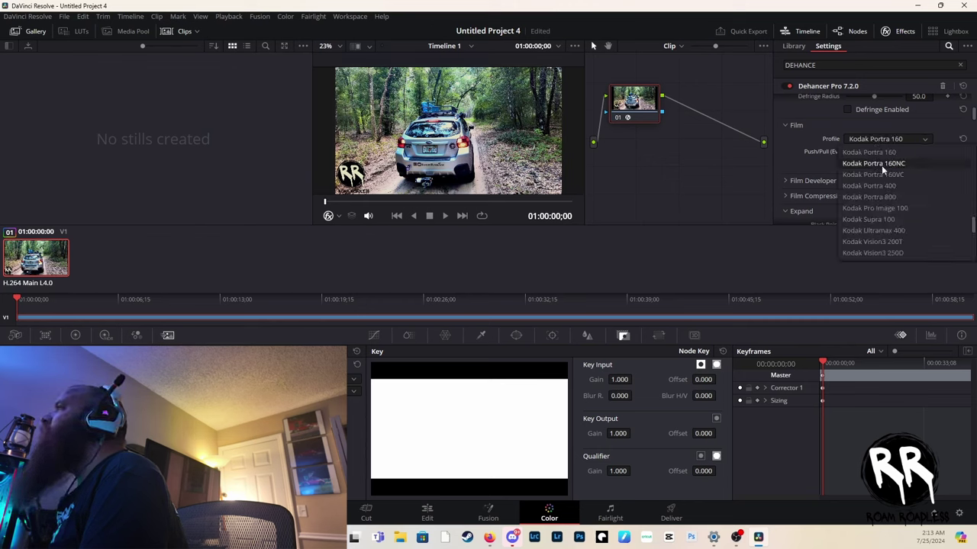
pyautogui.click(881, 164)
pyautogui.click(875, 137)
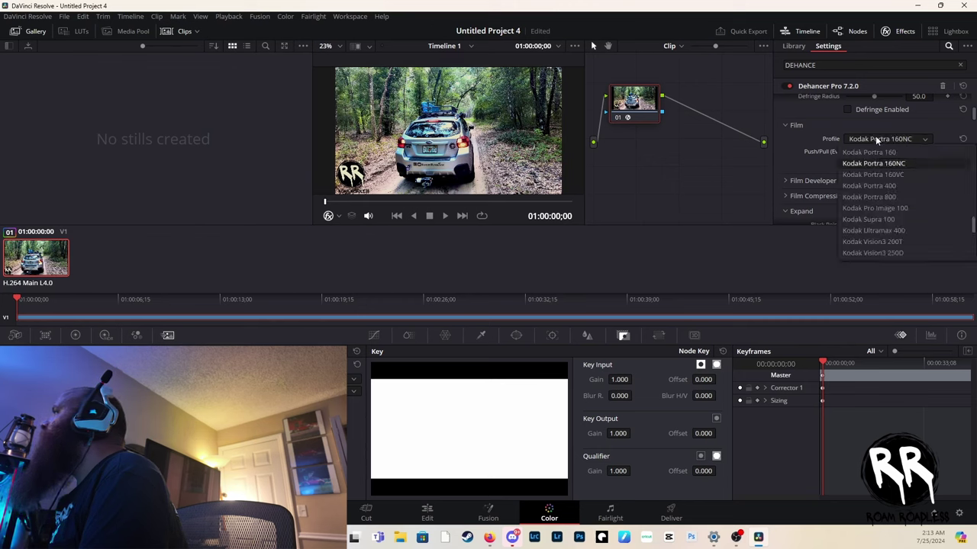
pyautogui.click(880, 174)
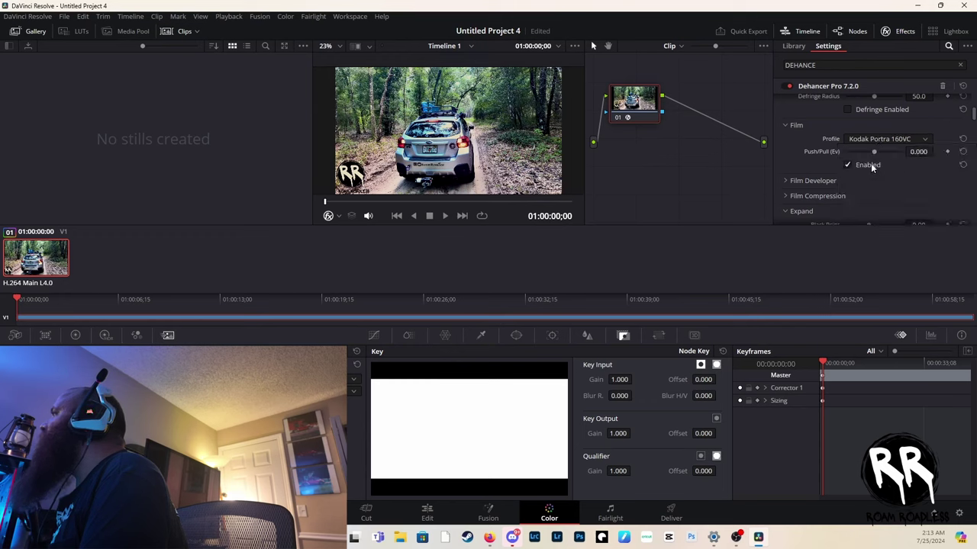
pyautogui.click(869, 139)
pyautogui.click(879, 196)
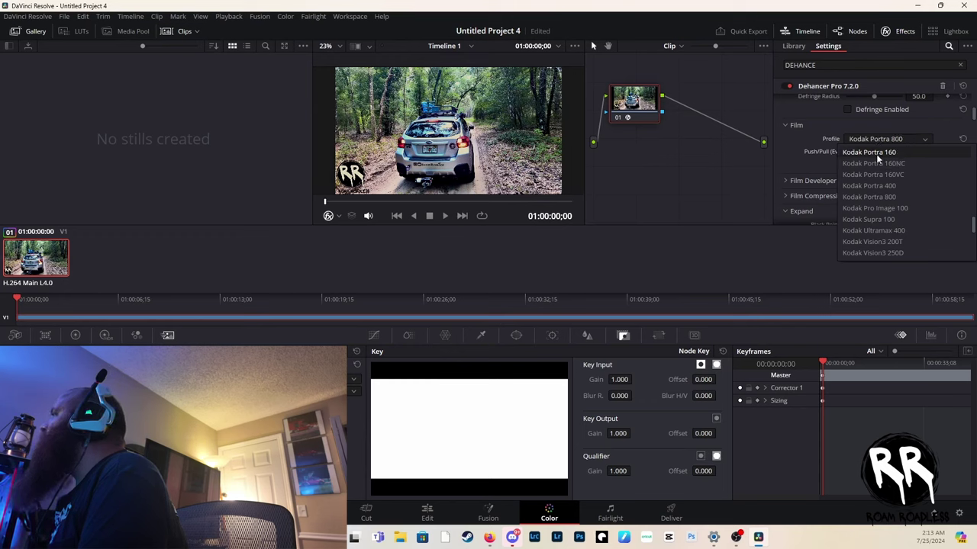
# - Try ORWO Chrom UT21 Daylight and a purple Lomochrome look, then settle on Kodak Vision3 50D
pyautogui.scroll(-2, 885, 237)
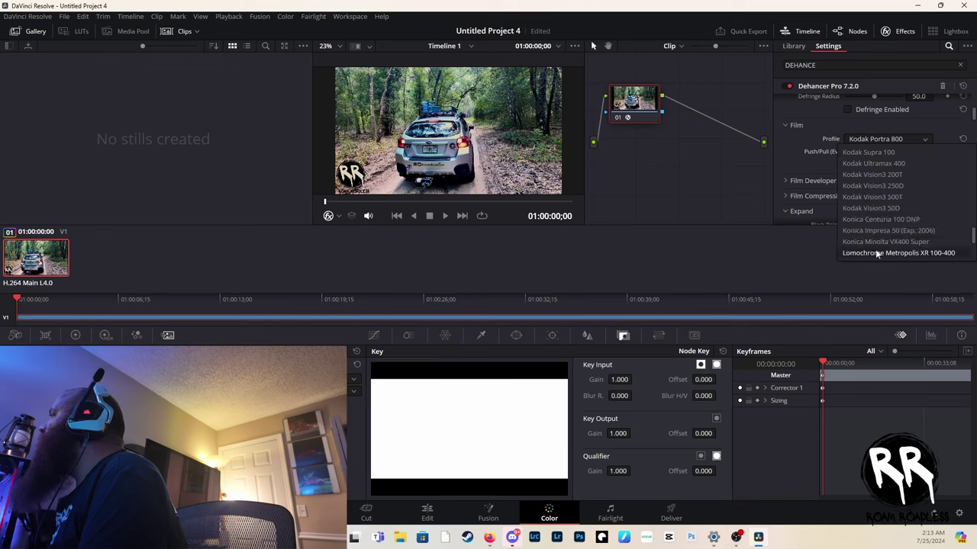
pyautogui.scroll(-3, 875, 249)
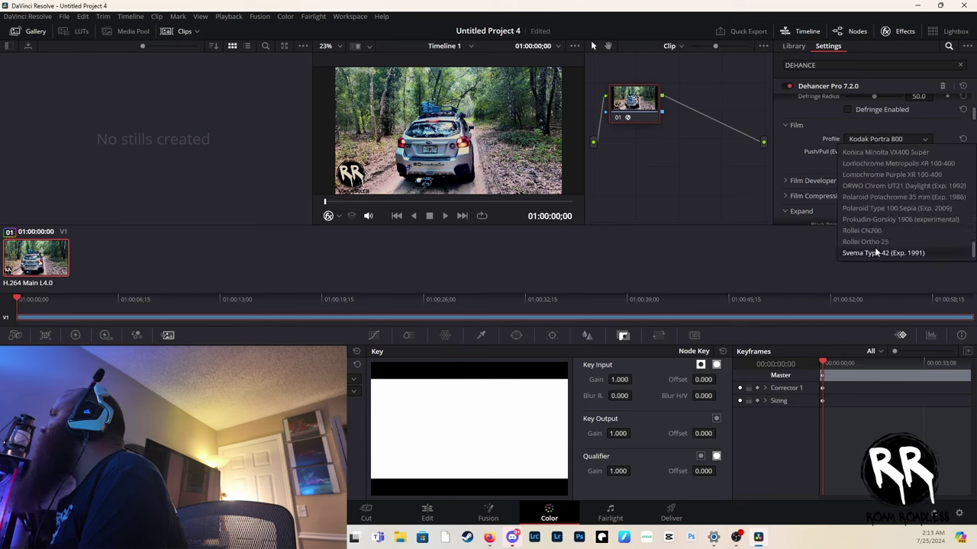
pyautogui.click(886, 186)
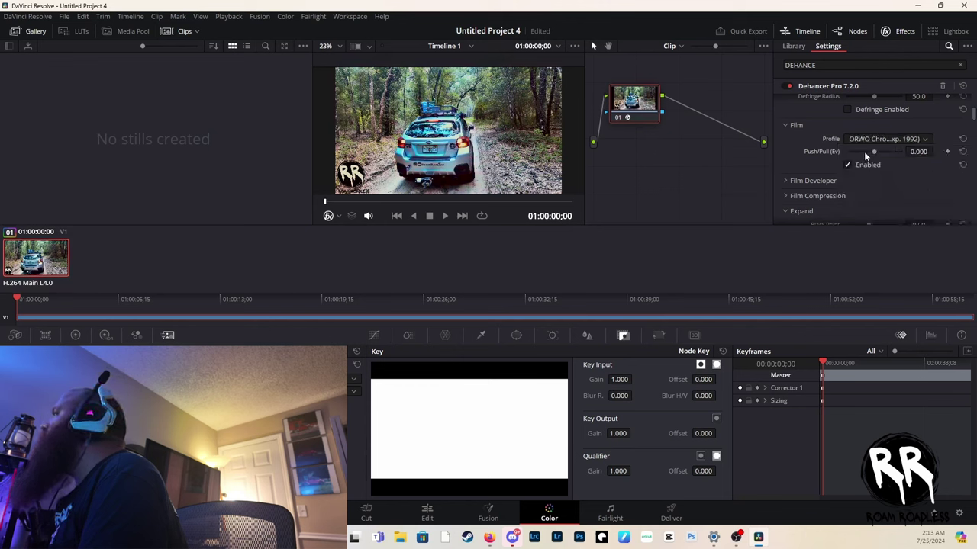
pyautogui.click(863, 140)
pyautogui.click(864, 172)
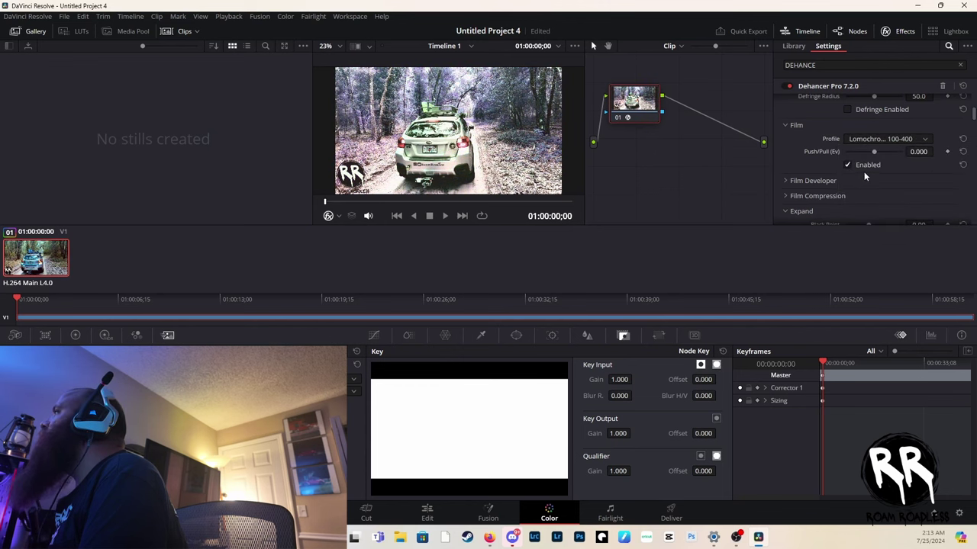
pyautogui.click(859, 140)
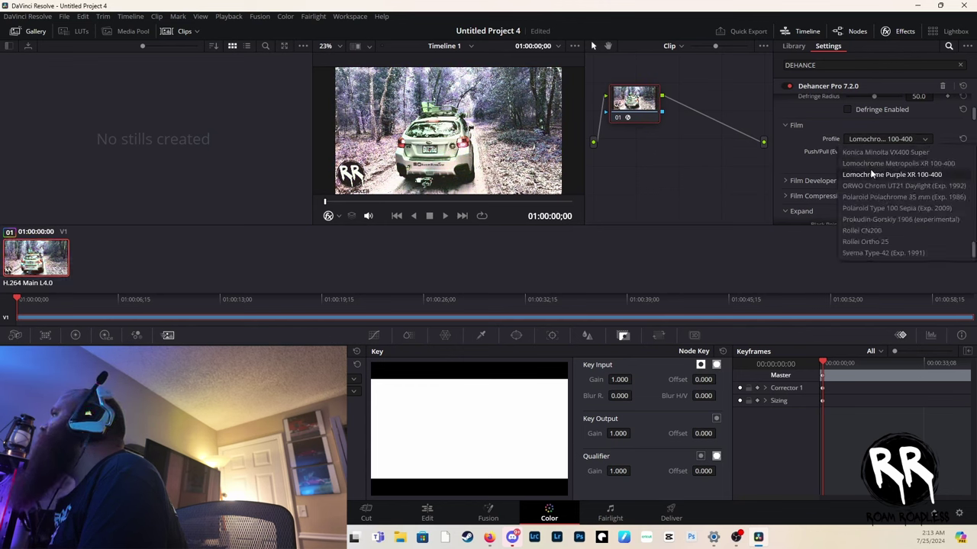
pyautogui.scroll(5, 870, 169)
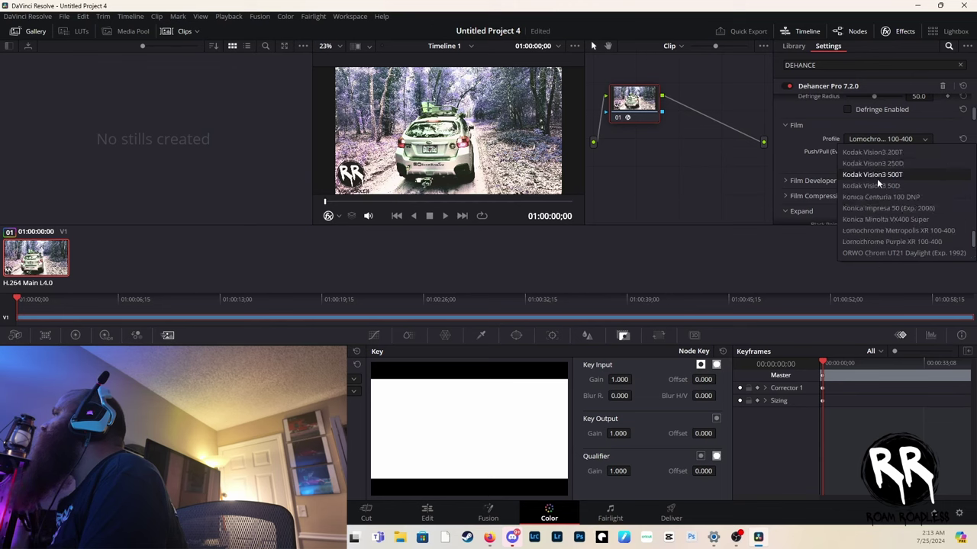
pyautogui.click(878, 186)
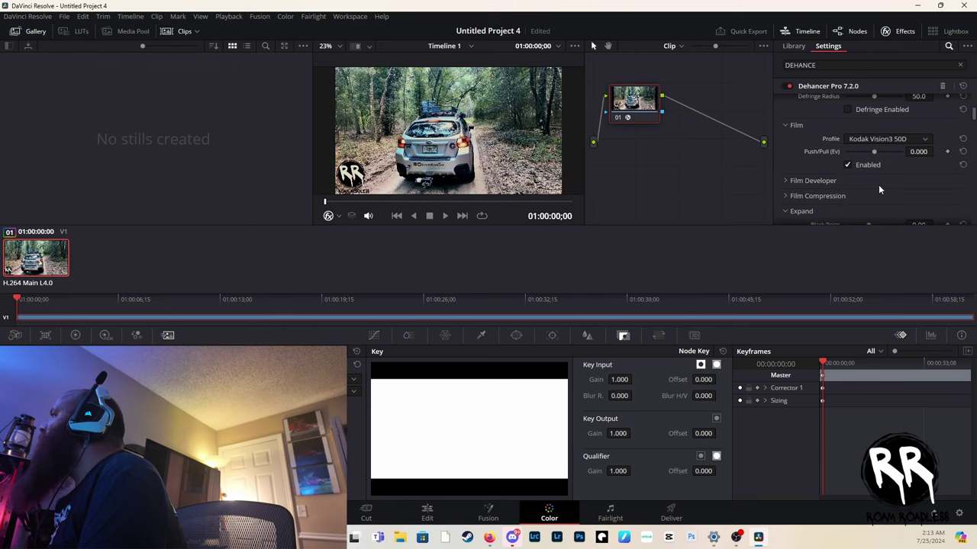
# - Enable Film Developer and lower its Contrast Boost for a flatter image
pyautogui.click(785, 180)
pyautogui.scroll(-2, 882, 181)
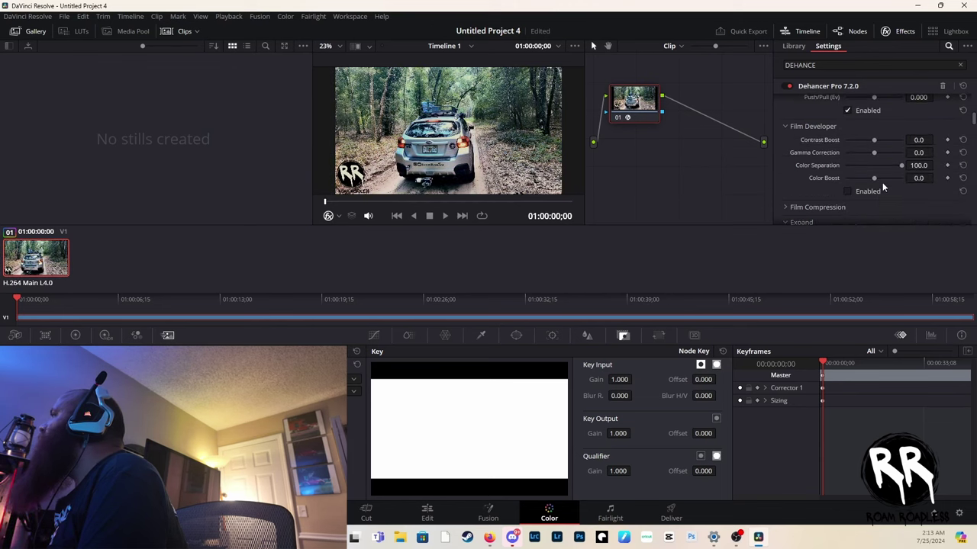
pyautogui.click(848, 189)
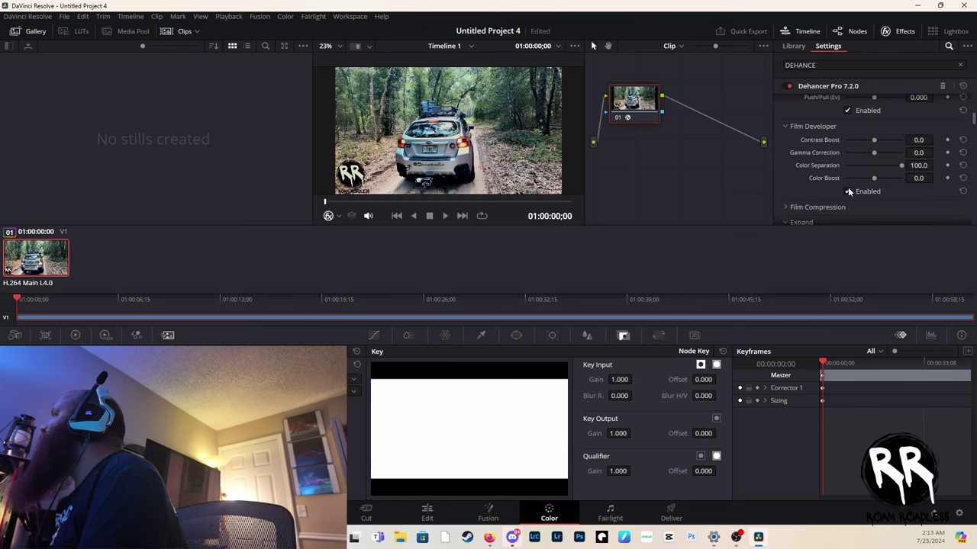
pyautogui.moveTo(871, 139); pyautogui.dragTo(865, 163)
pyautogui.scroll(-1, 873, 178)
# - Enable Film Compression and set its Color Density to 16.5
pyautogui.click(786, 176)
pyautogui.scroll(-3, 866, 168)
pyautogui.click(848, 161)
pyautogui.scroll(1, 872, 173)
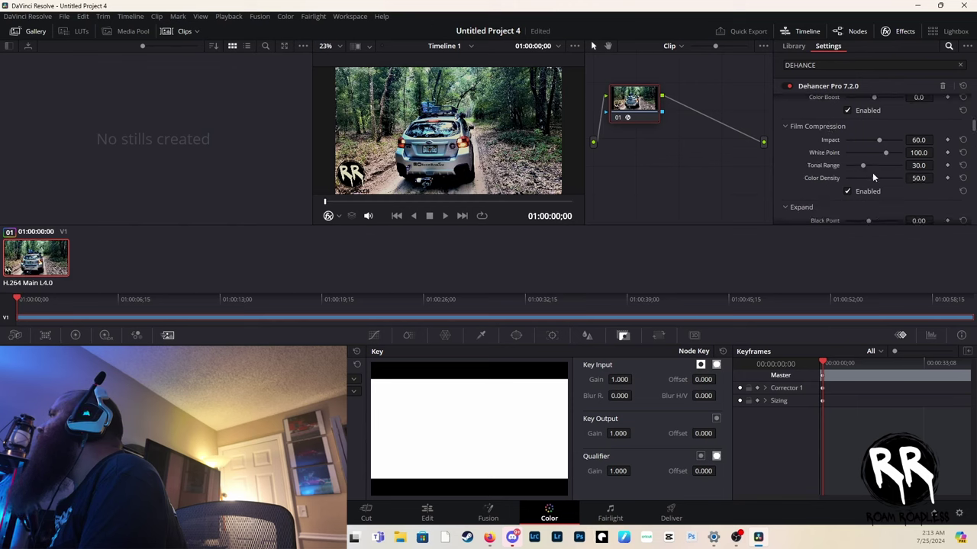
pyautogui.moveTo(876, 140)
pyautogui.mouseDown()
pyautogui.moveTo(862, 142)
pyautogui.moveTo(882, 150)
pyautogui.moveTo(878, 169)
pyautogui.moveTo(837, 175)
pyautogui.moveTo(868, 181)
pyautogui.moveTo(853, 182)
pyautogui.moveTo(882, 154)
pyautogui.moveTo(865, 152)
pyautogui.mouseUp()
# - Set Expand Color Mode to Luma and lower White Point to 99.3
pyautogui.scroll(-2, 881, 169)
pyautogui.scroll(-2, 881, 175)
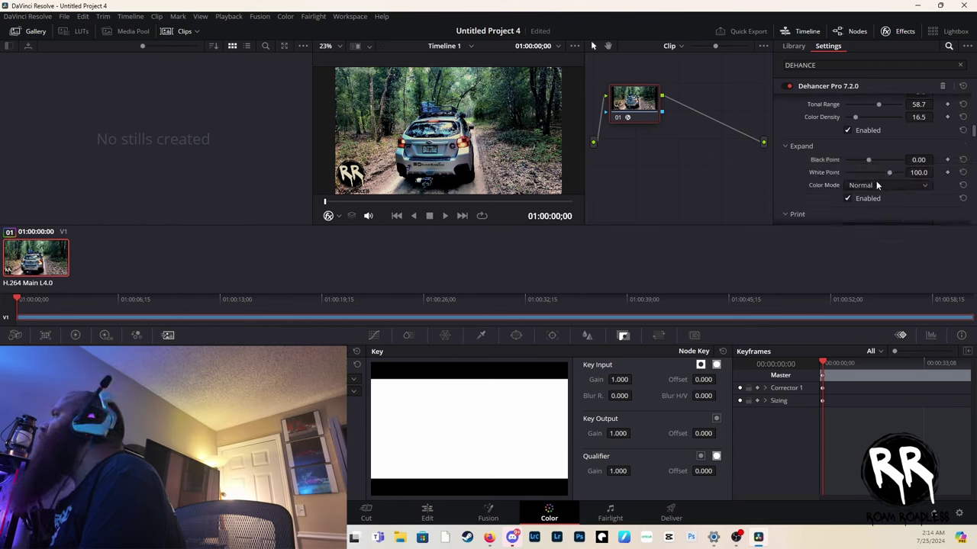
pyautogui.click(869, 184)
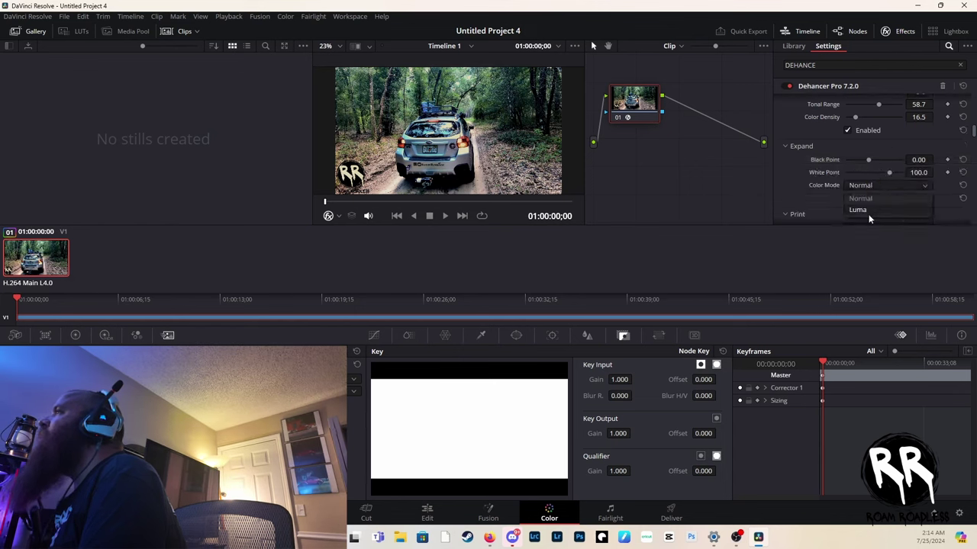
pyautogui.click(864, 208)
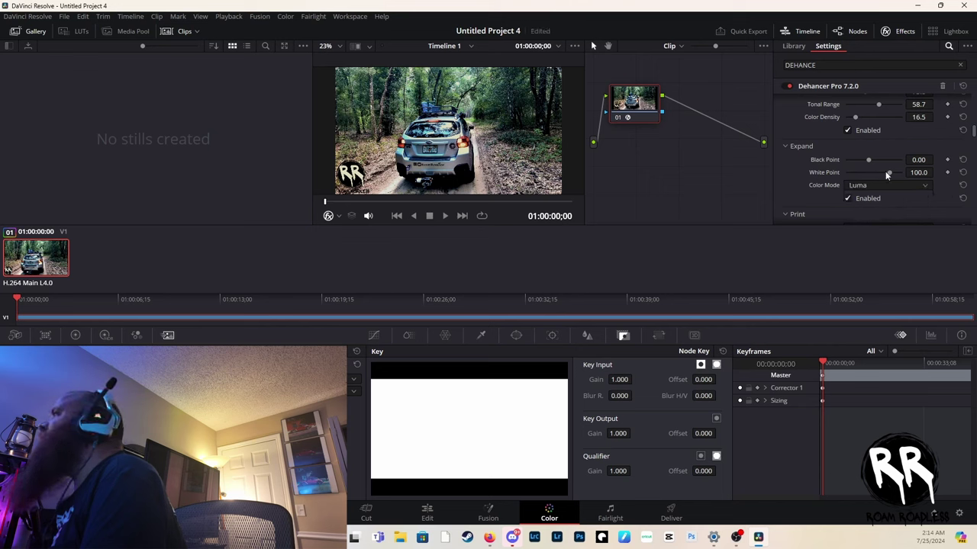
pyautogui.moveTo(885, 172)
pyautogui.mouseDown()
pyautogui.moveTo(860, 169)
pyautogui.moveTo(888, 172)
pyautogui.mouseUp()
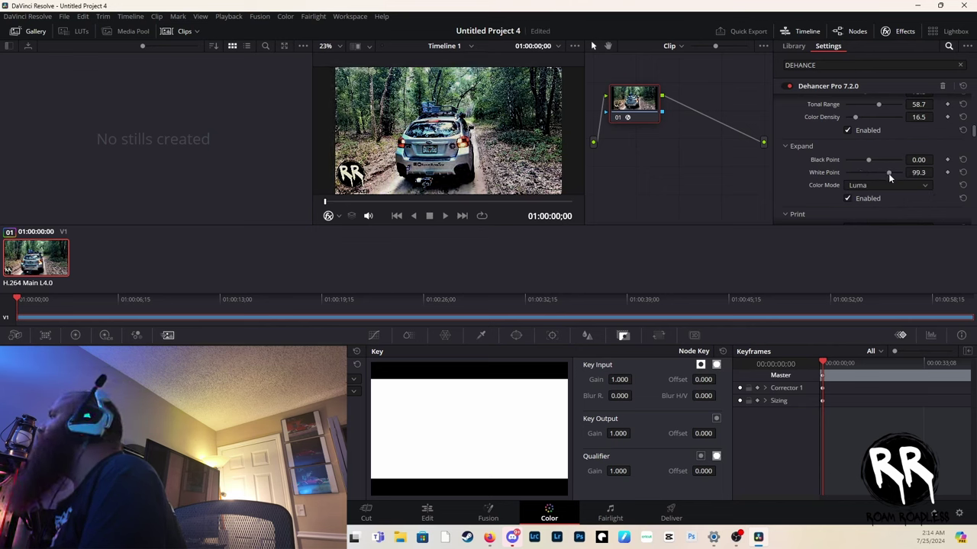
# - Try Kodak 2383 and Cineon print profiles, settle on Fujifilm 3513, and lower Target White to -0.312
pyautogui.scroll(-3, 840, 192)
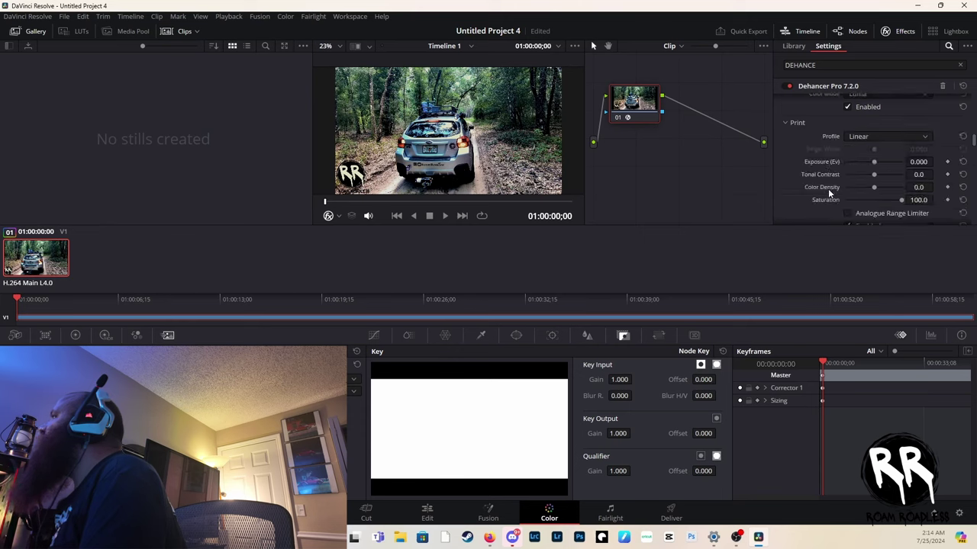
pyautogui.scroll(-1, 897, 134)
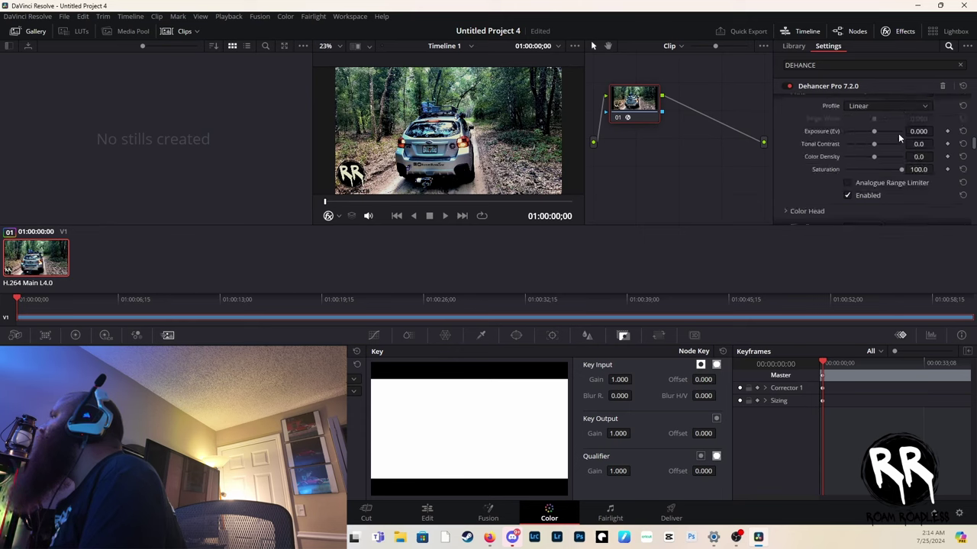
pyautogui.scroll(1, 898, 133)
pyautogui.click(881, 136)
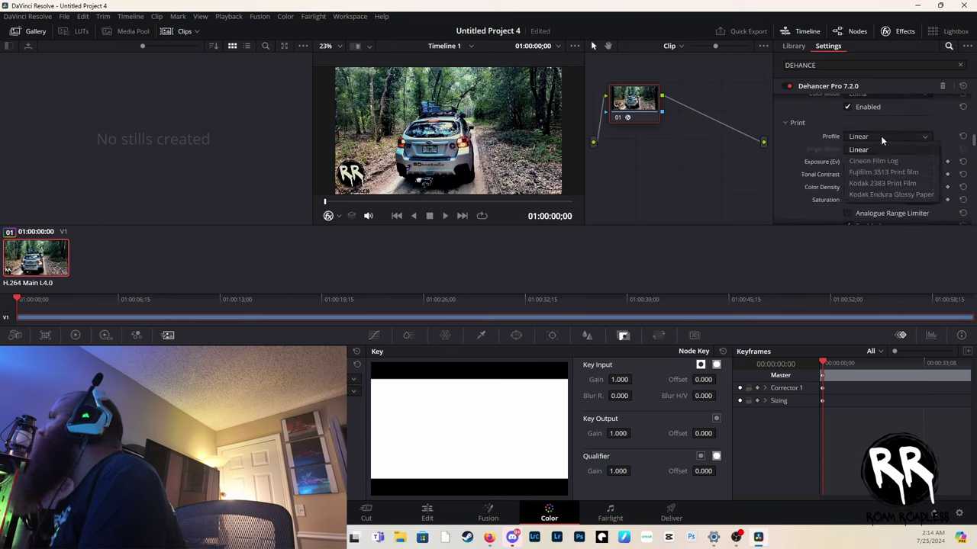
pyautogui.click(897, 182)
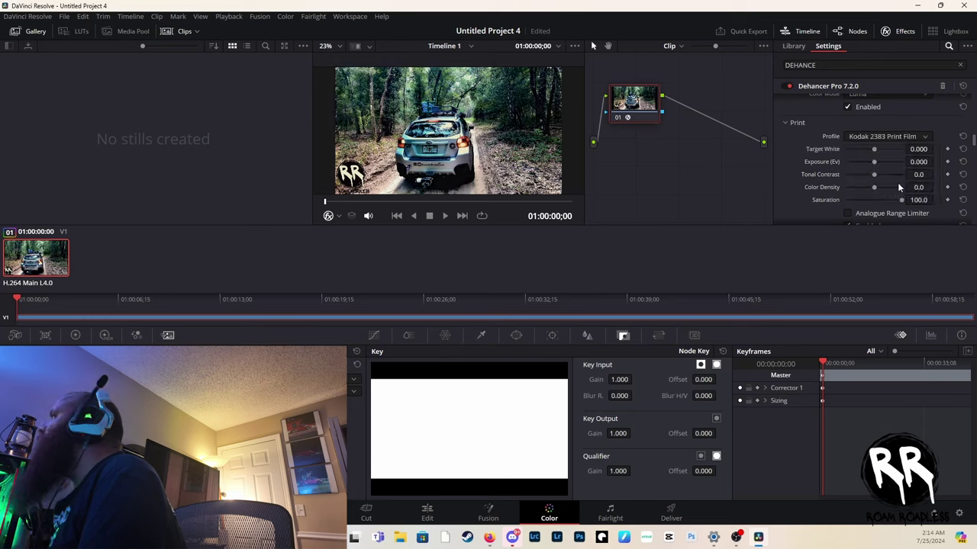
pyautogui.click(868, 133)
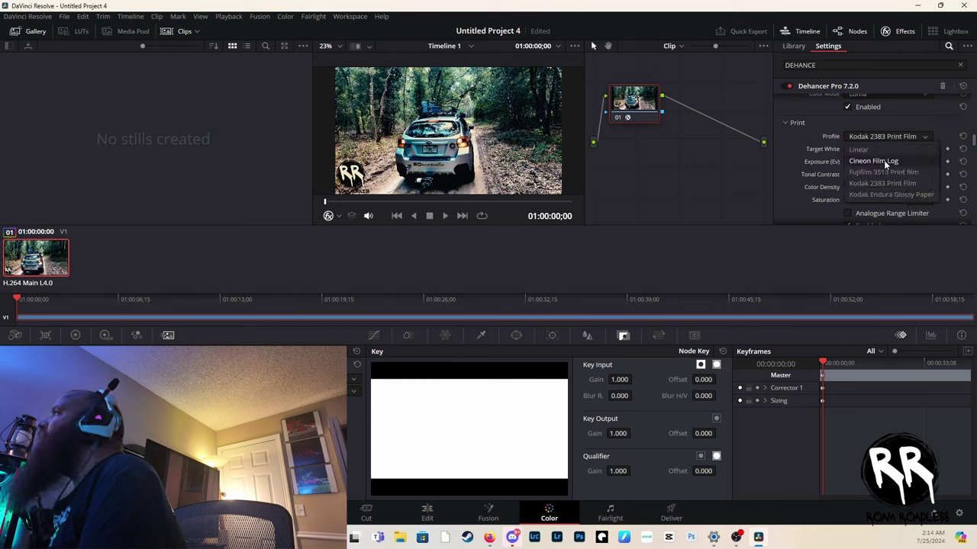
pyautogui.click(884, 162)
pyautogui.click(879, 137)
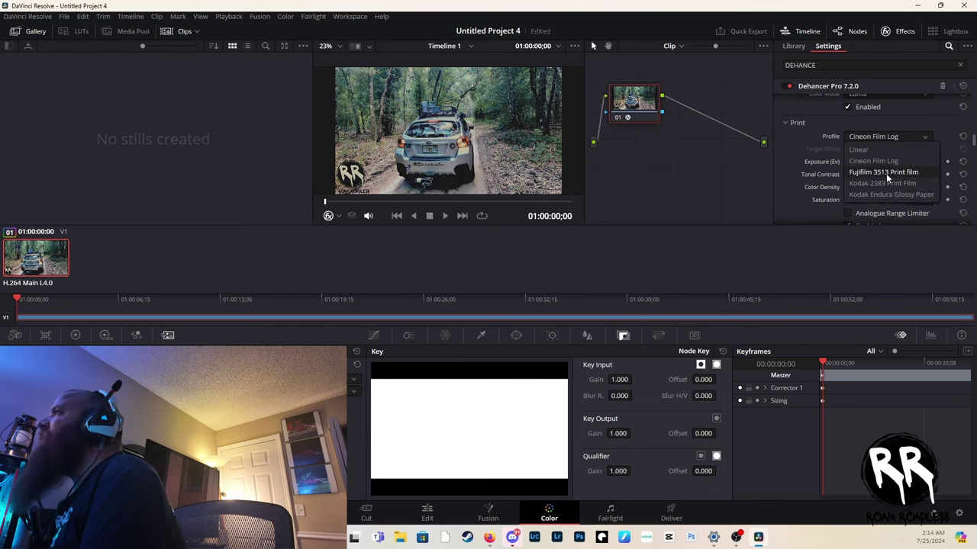
pyautogui.click(886, 173)
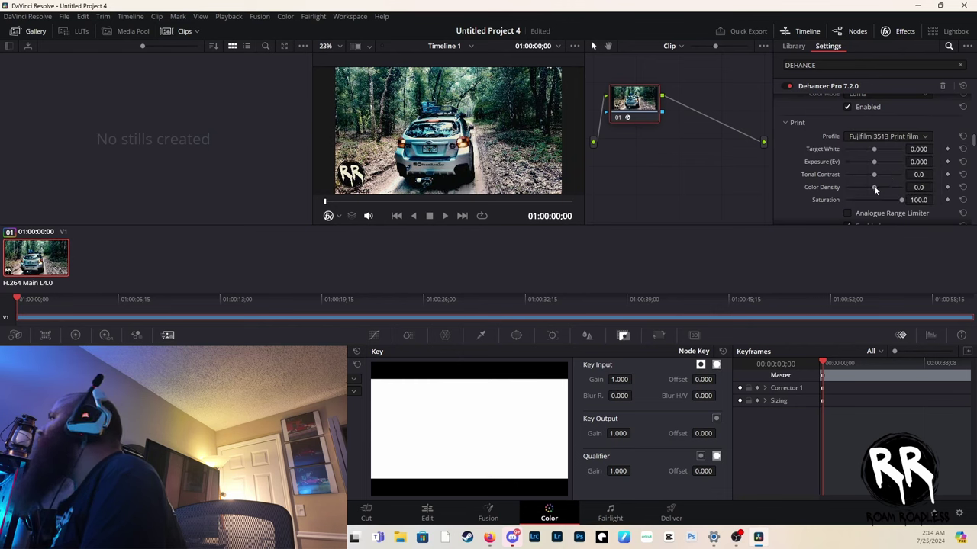
pyautogui.moveTo(873, 149); pyautogui.dragTo(887, 196)
# - Expand Color Head and set Yellow-Blue to -2.3 and Magenta-Green to 9.6
pyautogui.scroll(-3, 886, 180)
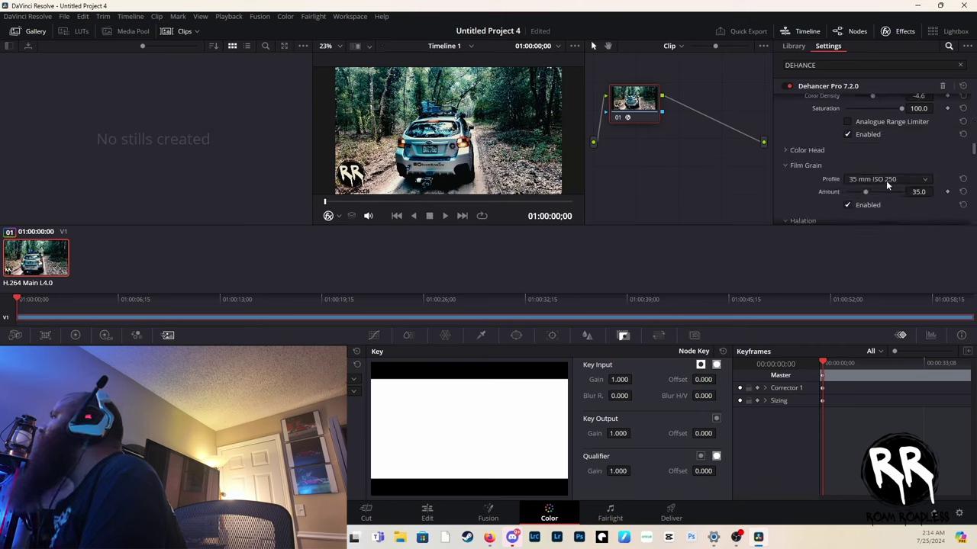
pyautogui.click(787, 150)
pyautogui.scroll(-2, 894, 164)
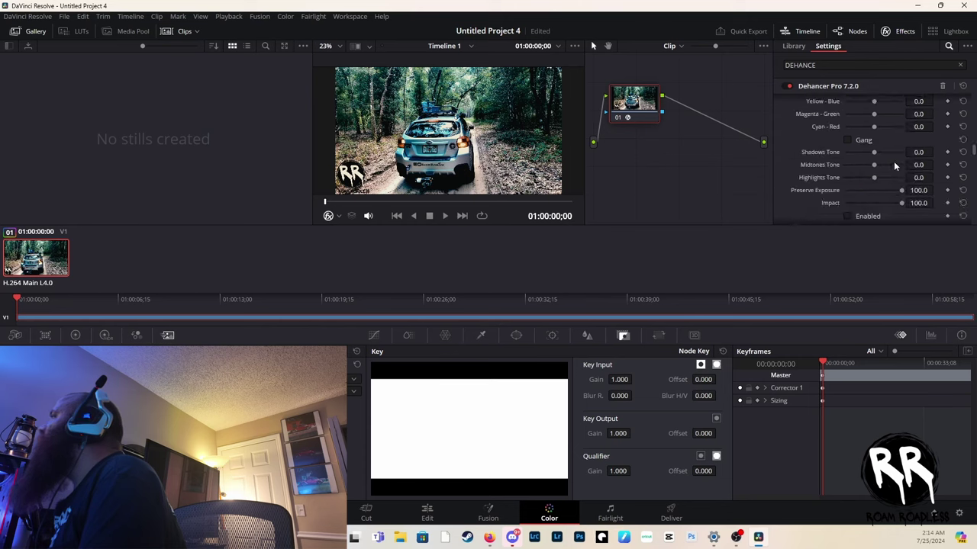
pyautogui.scroll(1, 839, 158)
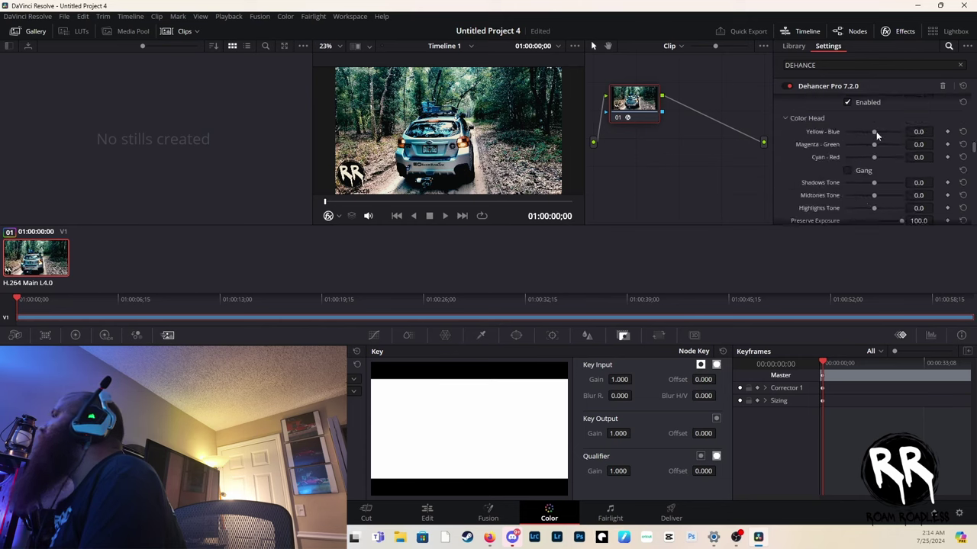
pyautogui.moveTo(873, 129); pyautogui.dragTo(879, 151)
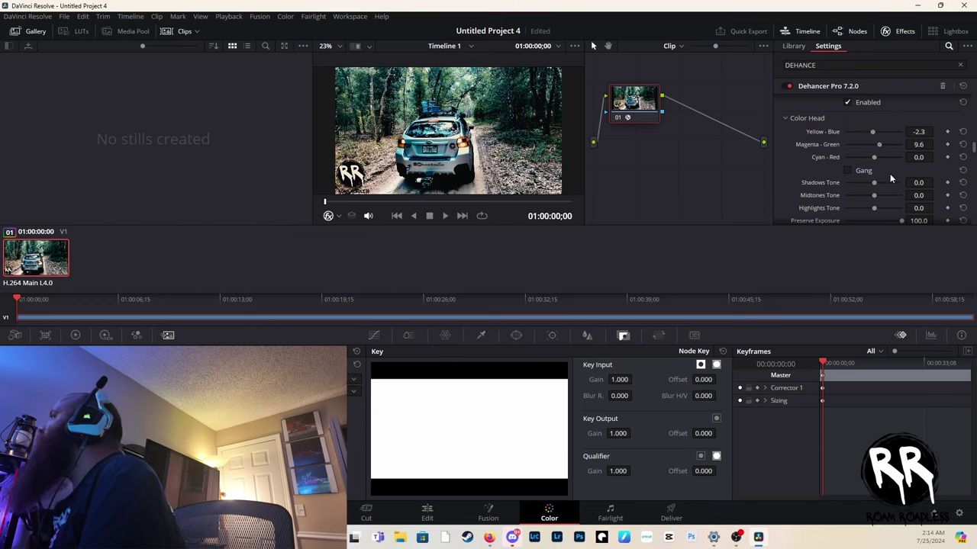
pyautogui.scroll(-1, 890, 178)
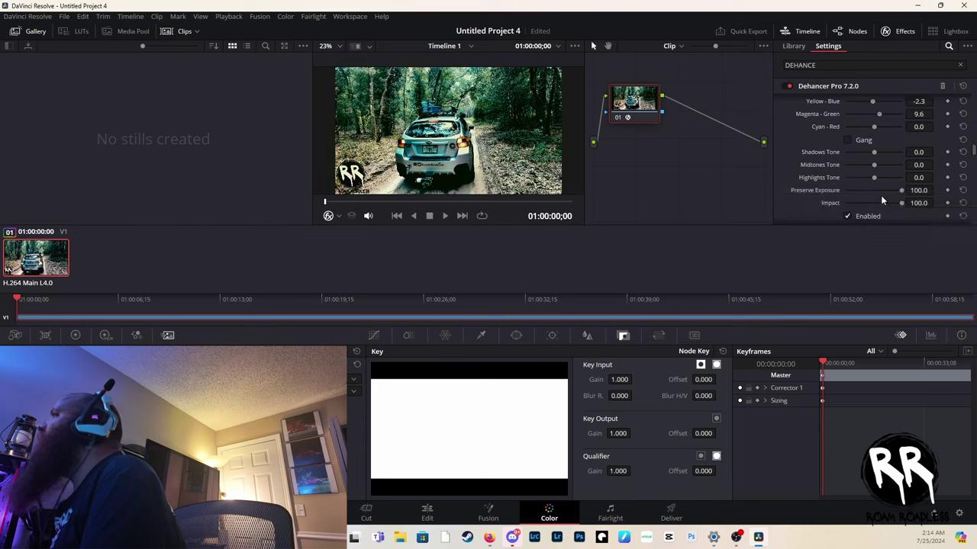
pyautogui.scroll(2, 889, 181)
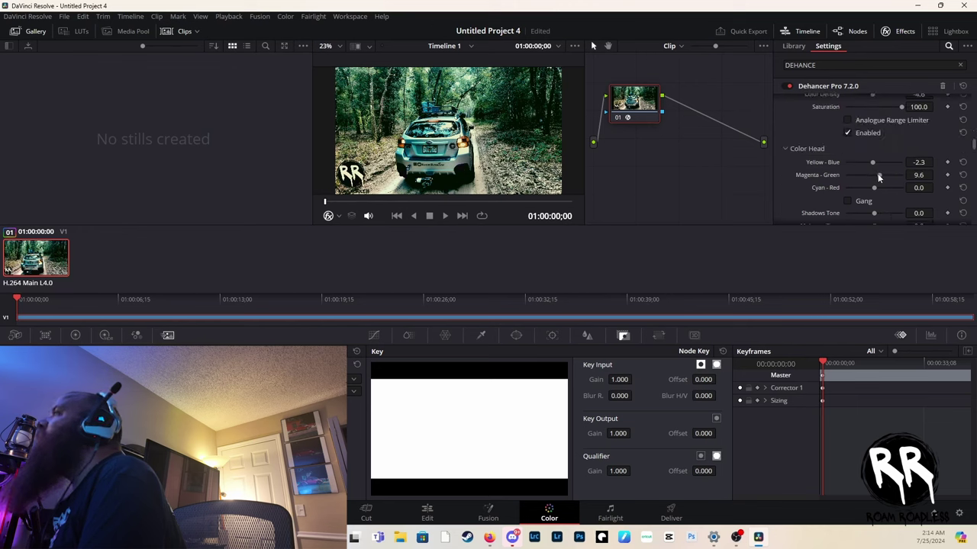
pyautogui.moveTo(868, 174)
pyautogui.mouseDown()
pyautogui.moveTo(880, 179)
pyautogui.moveTo(861, 163)
pyautogui.mouseUp()
pyautogui.scroll(-5, 868, 160)
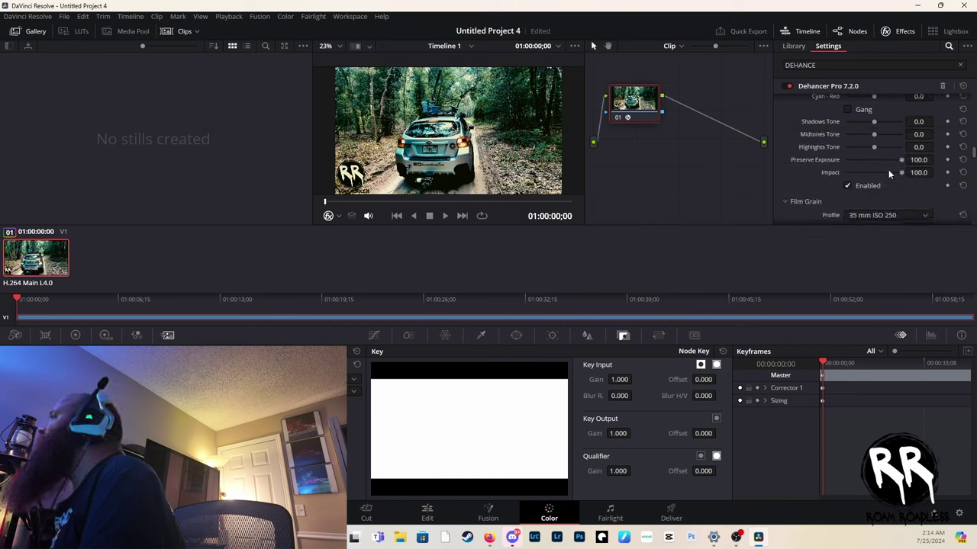
# - Disable Color Head and set the Film Grain profile to 35 mm ISO 500
pyautogui.click(847, 186)
pyautogui.scroll(-2, 903, 161)
pyautogui.click(882, 154)
pyautogui.click(882, 154)
pyautogui.click(876, 156)
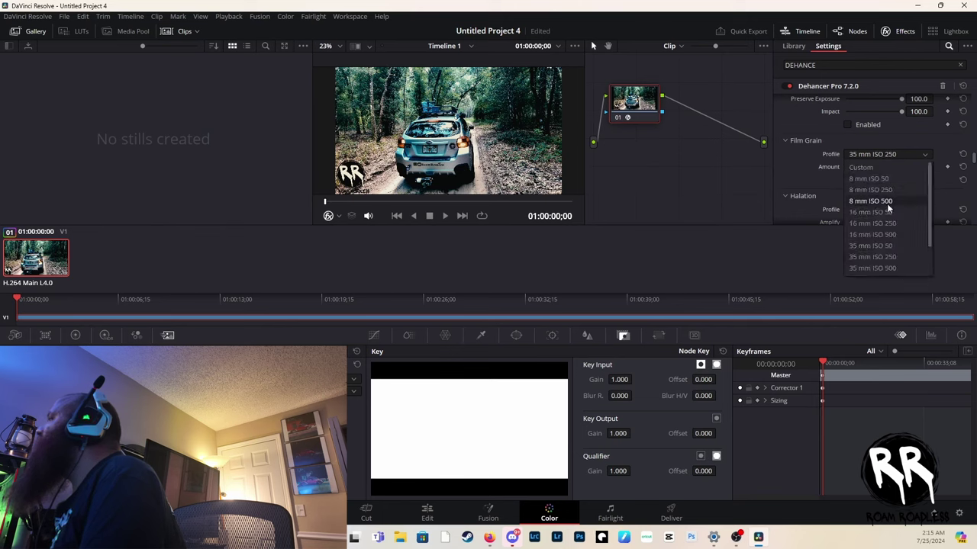
pyautogui.click(877, 267)
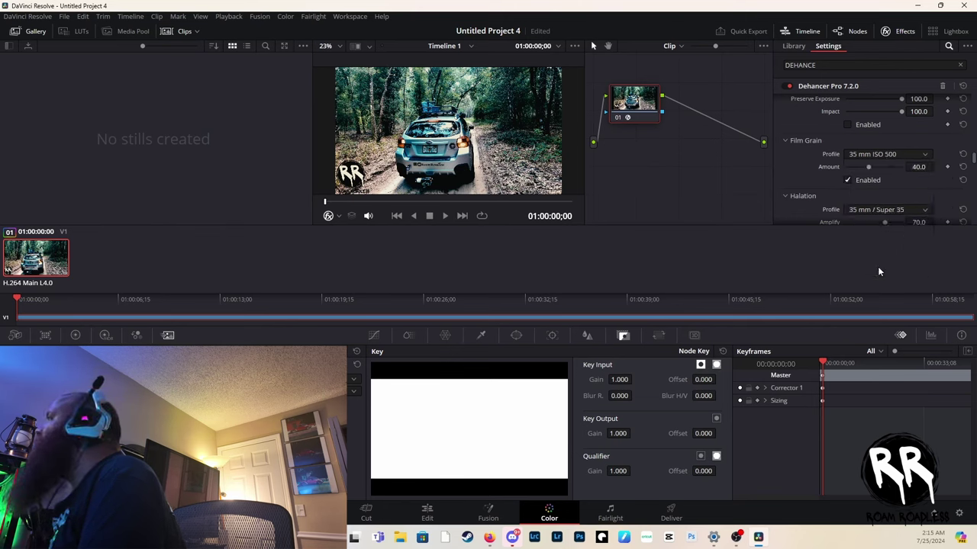
# - Switch the Film Damage profile to 16 mm / Super 16
pyautogui.scroll(-2, 881, 164)
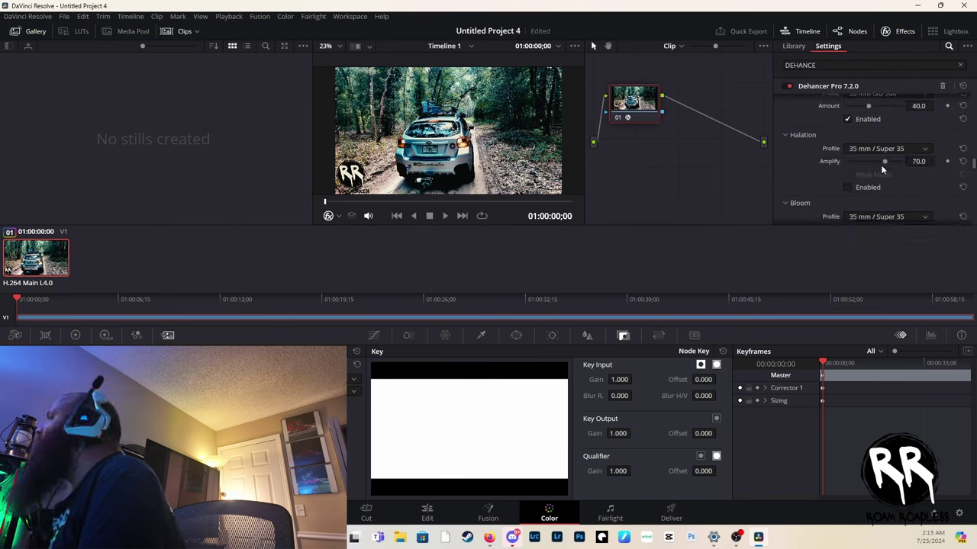
pyautogui.scroll(-6, 881, 164)
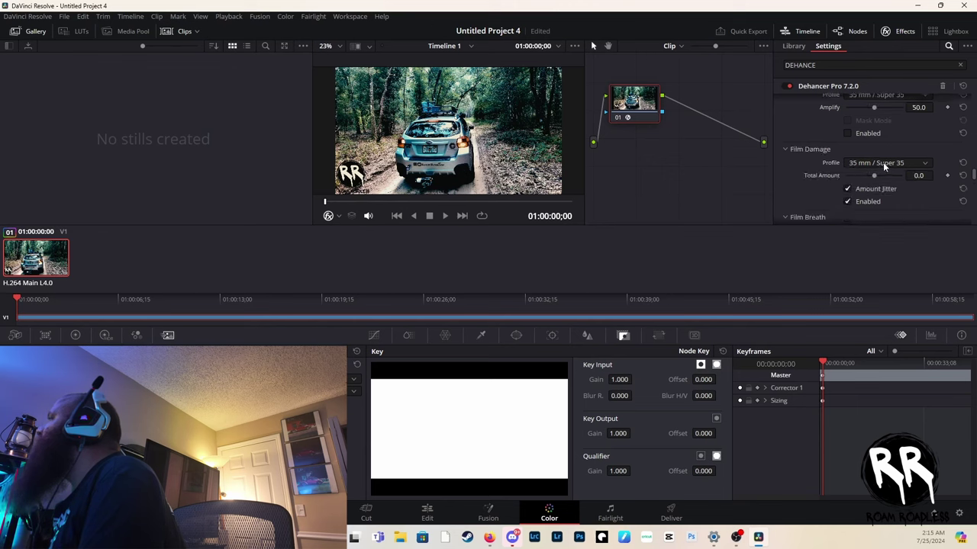
pyautogui.click(883, 162)
pyautogui.click(875, 200)
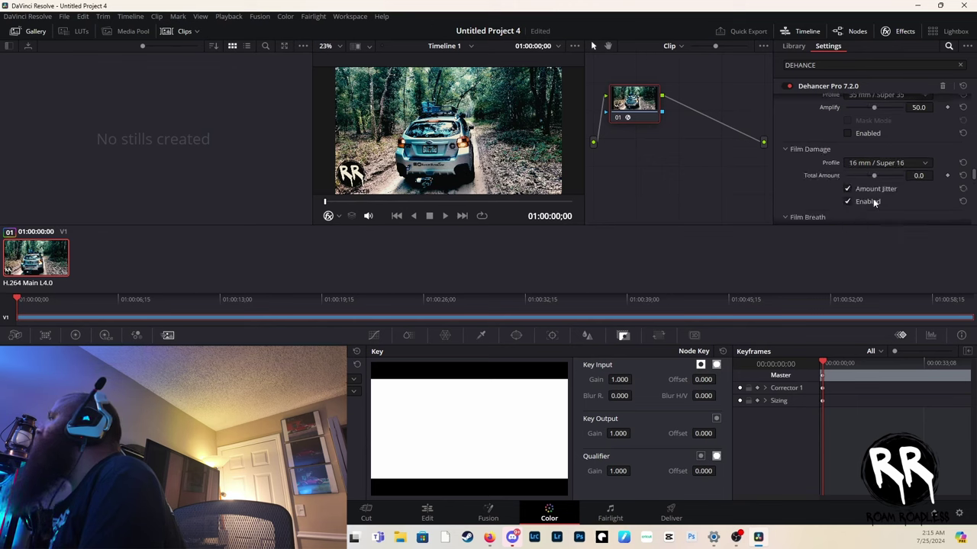
# - Enable Film Breath with the 35 mm / Super 35 profile and keep Normal - fast render quality
pyautogui.scroll(-2, 891, 165)
pyautogui.scroll(-3, 876, 173)
pyautogui.click(848, 166)
pyautogui.click(876, 139)
pyautogui.click(876, 139)
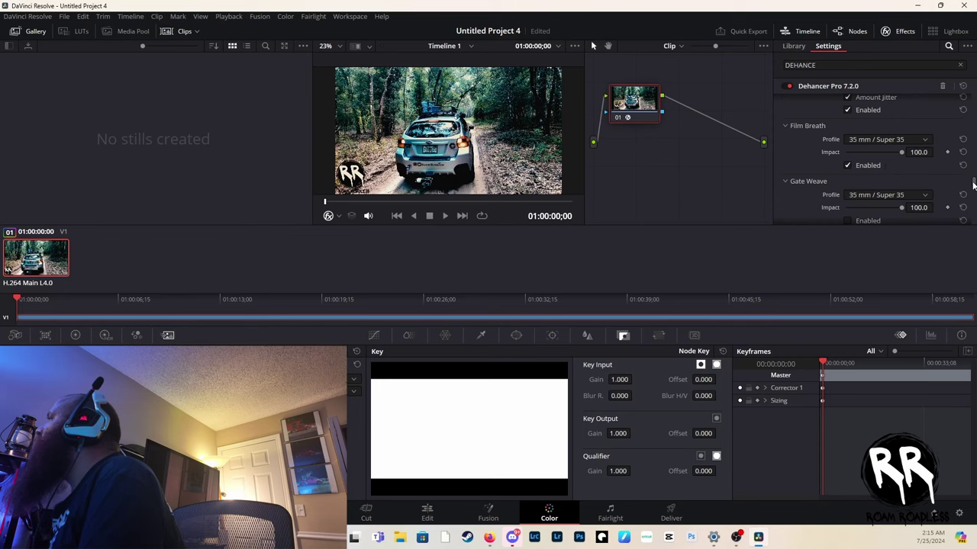
pyautogui.moveTo(974, 184); pyautogui.dragTo(973, 217)
pyautogui.click(915, 208)
pyautogui.click(915, 205)
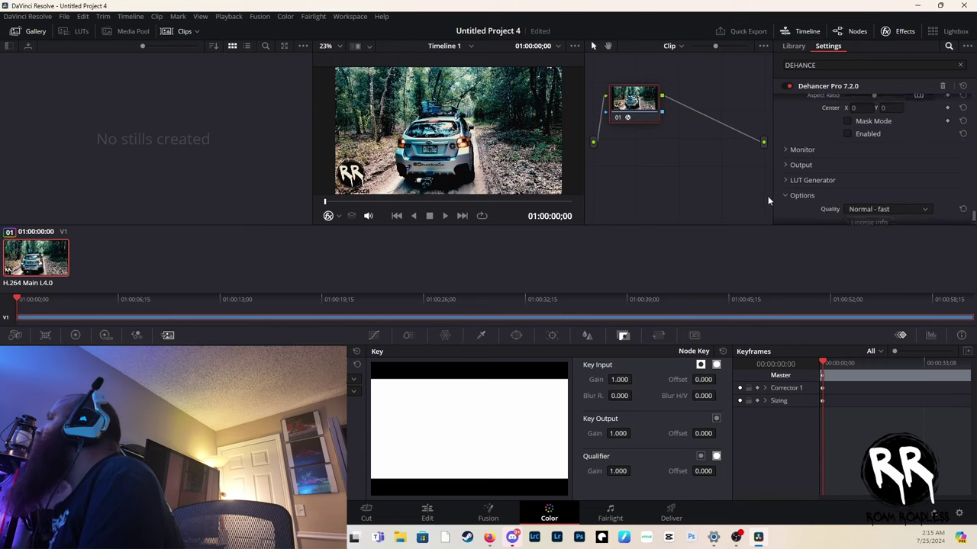
# - Expand the Output and LUT Generator sections to review them
pyautogui.click(785, 164)
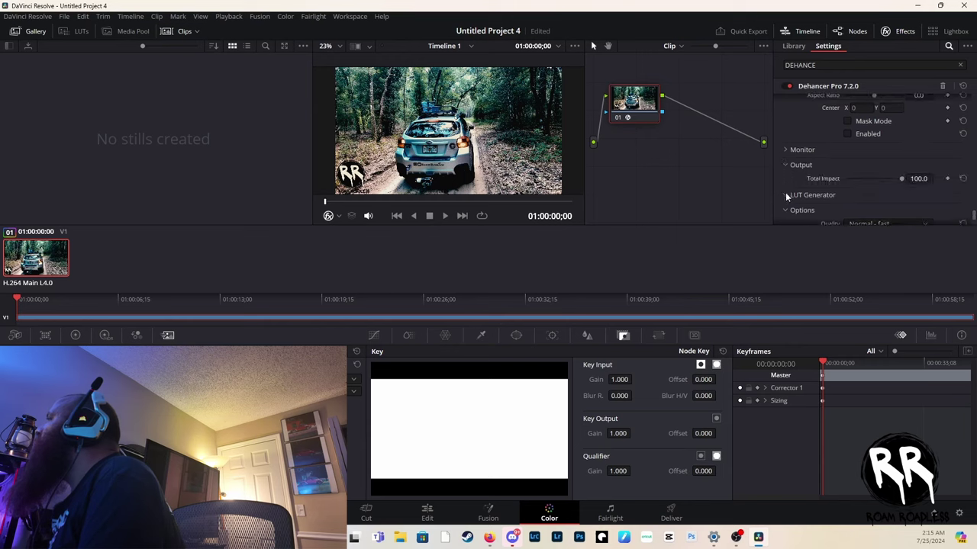
pyautogui.click(785, 192)
pyautogui.scroll(-1, 814, 189)
pyautogui.scroll(3, 898, 157)
pyautogui.scroll(10, 893, 156)
pyautogui.scroll(-5, 889, 154)
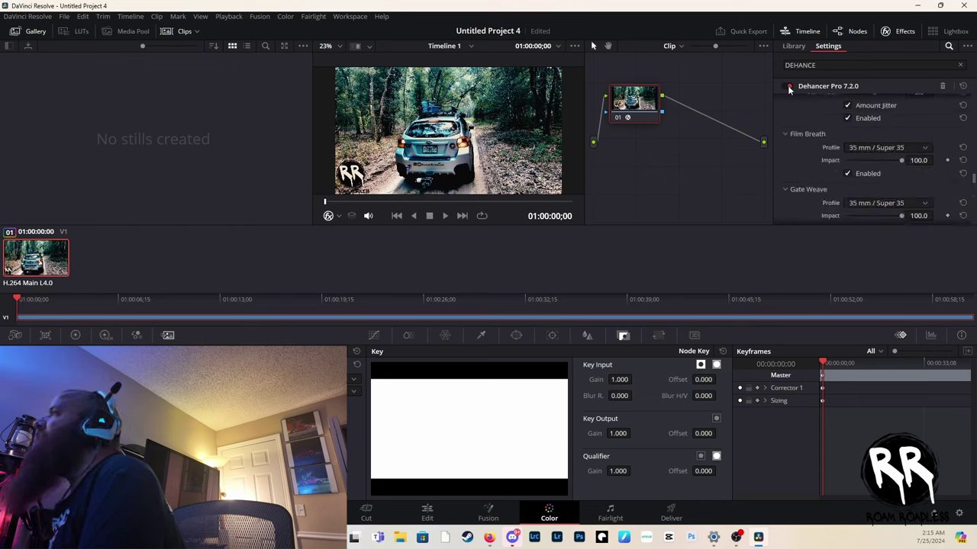
pyautogui.click(789, 88)
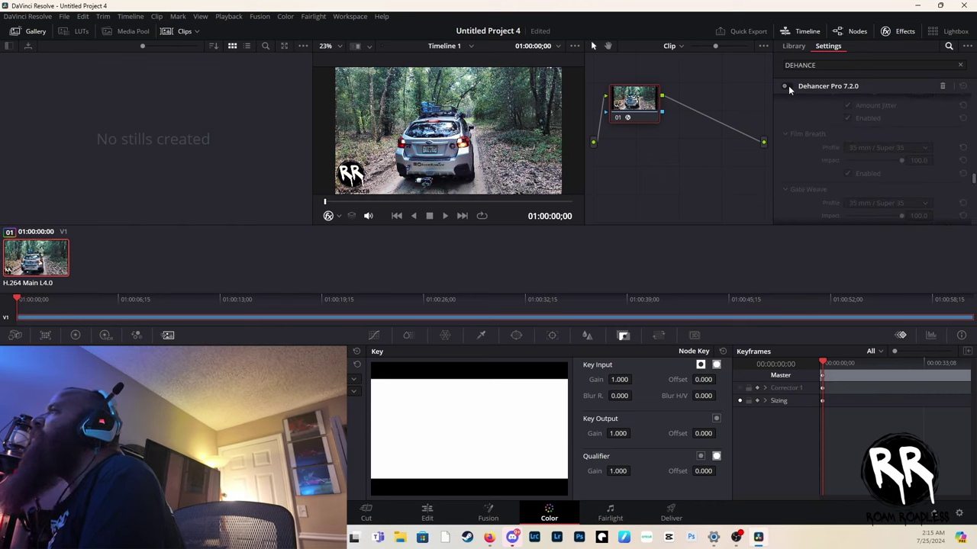
pyautogui.click(789, 88)
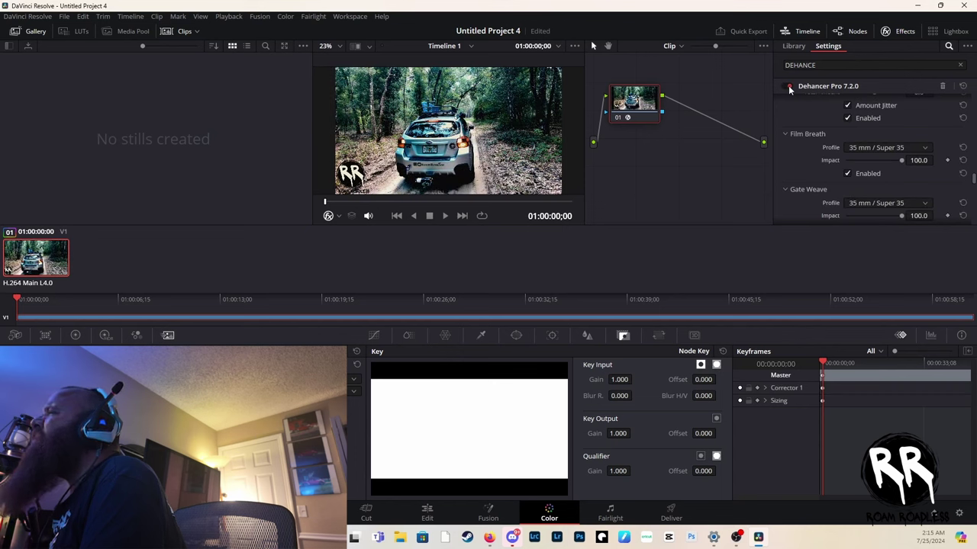